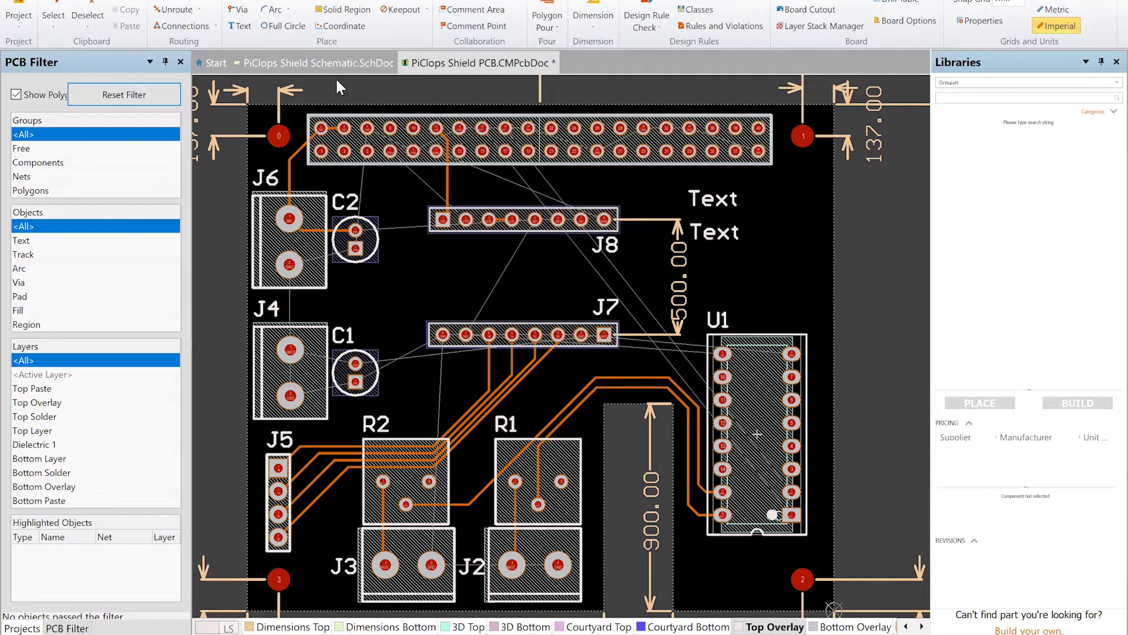
Make the Outline layer the active drawing layer of the PCB document
left_click(905, 627)
left_click(906, 627)
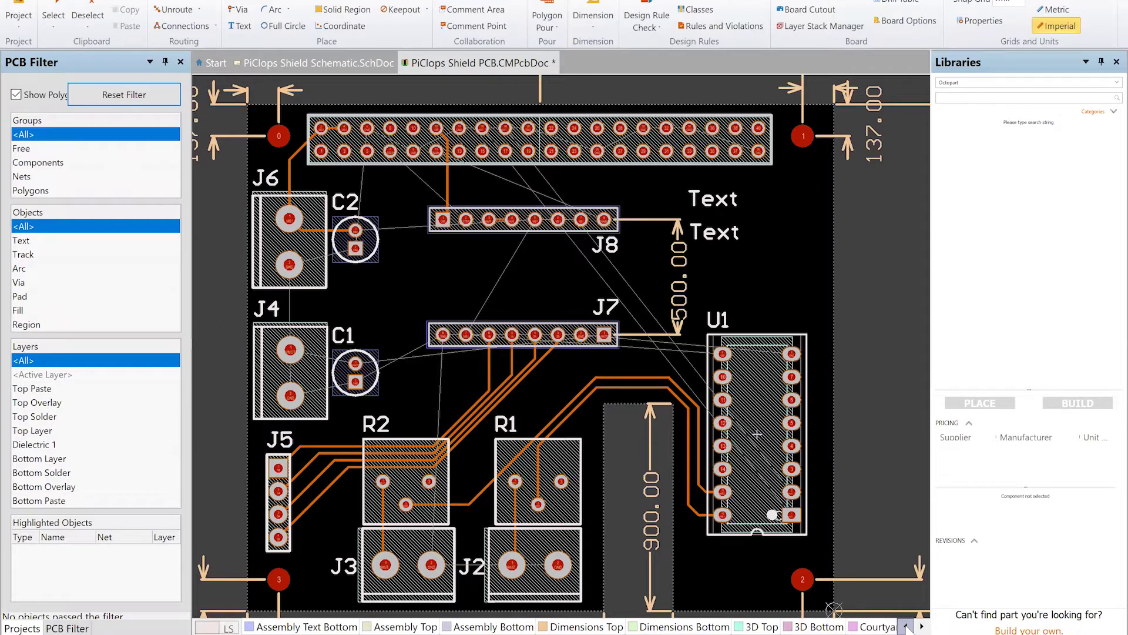
left_click(906, 627)
left_click(905, 626)
left_click(906, 626)
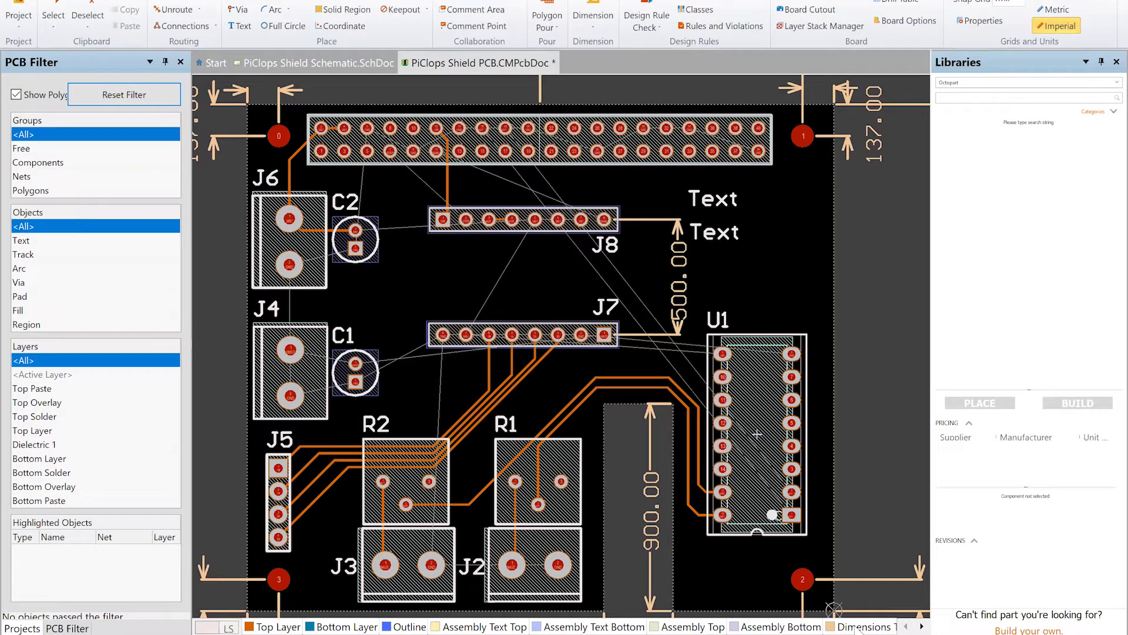
left_click(416, 627)
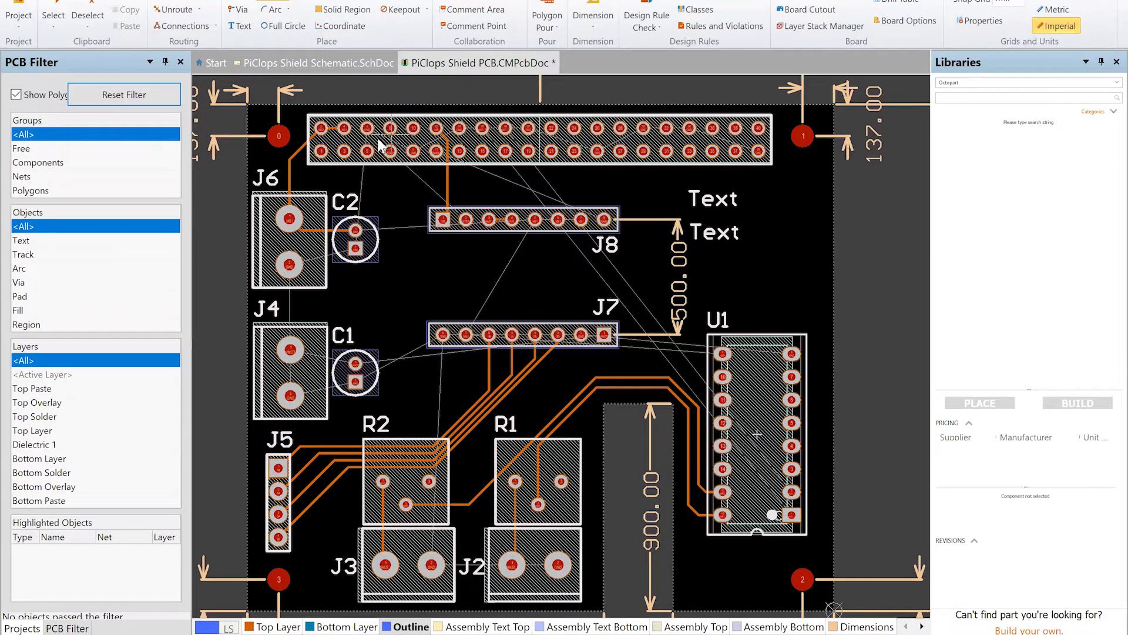
Choose a snap grid and draw an outline line down the board's left edge, ending about 50 mil above the lower-left corner
left_click(1024, 2)
left_click(1015, 37)
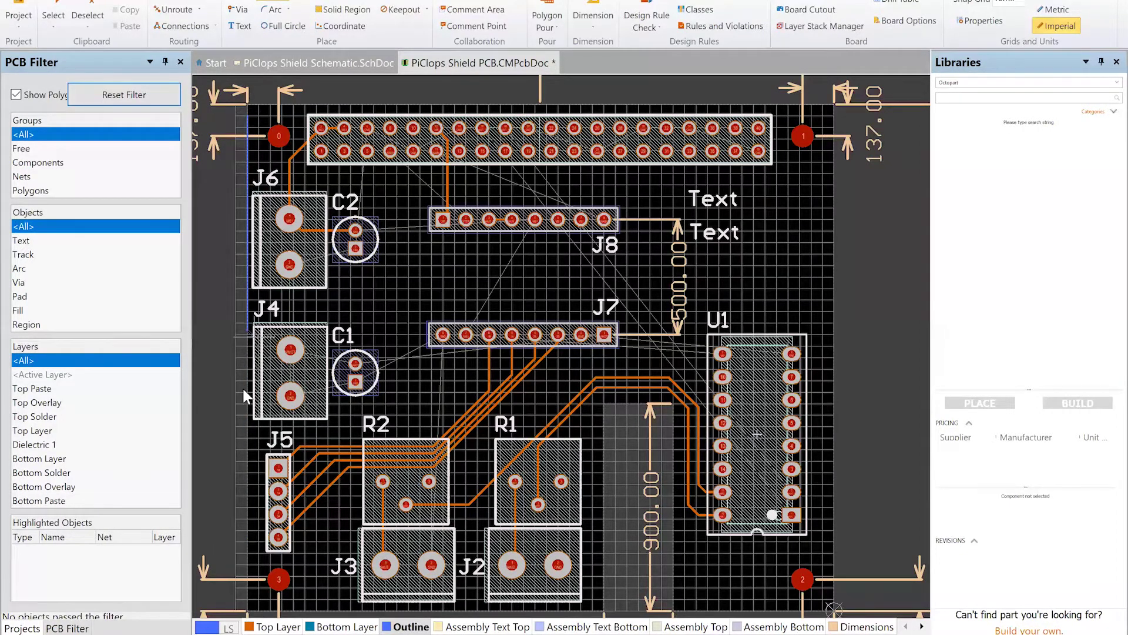
scroll(242, 388, "down", 2)
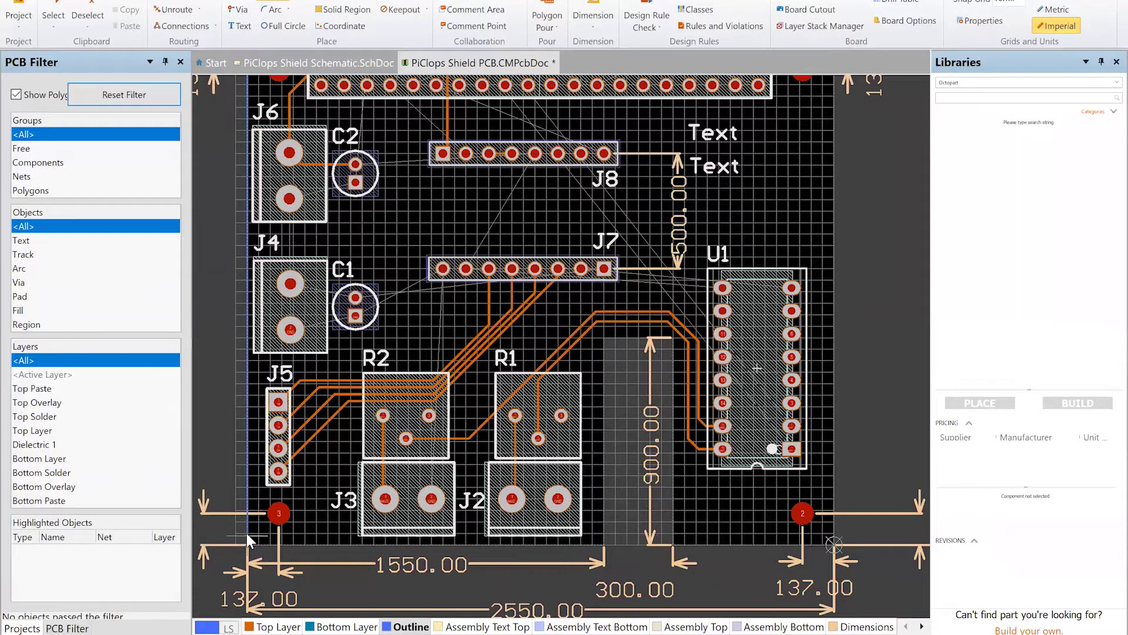
scroll(247, 534, "up", 5, "ctrl")
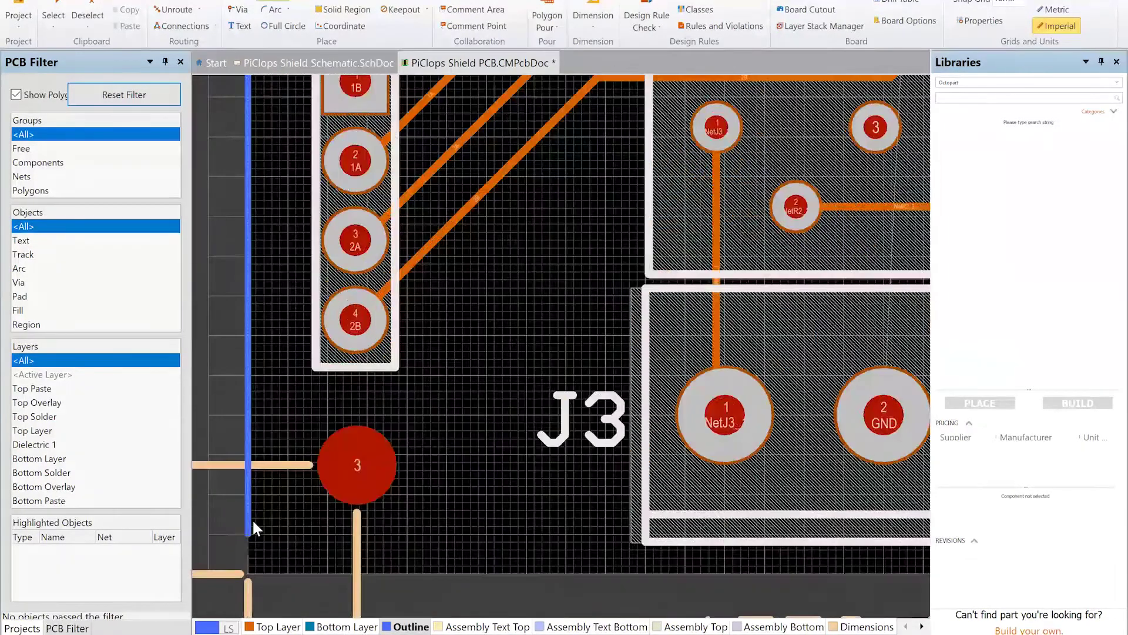
left_click(248, 531)
Draw an outline line along the board's bottom edge from about 50 mil past the lower-left corner to below J3's left side
left_click(288, 573)
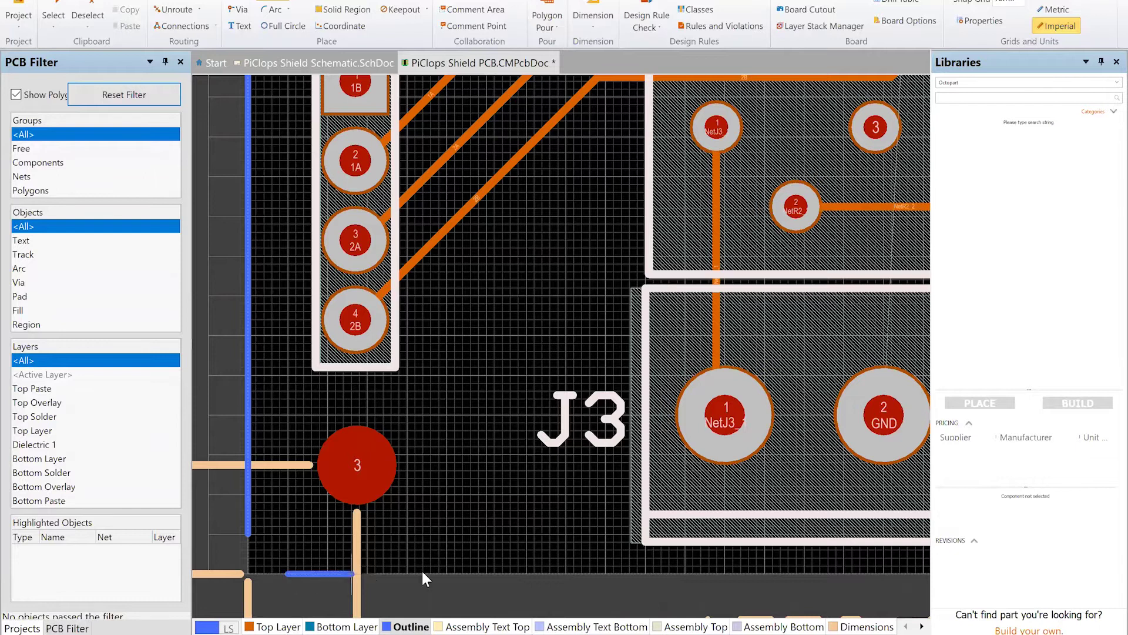
left_click(647, 570)
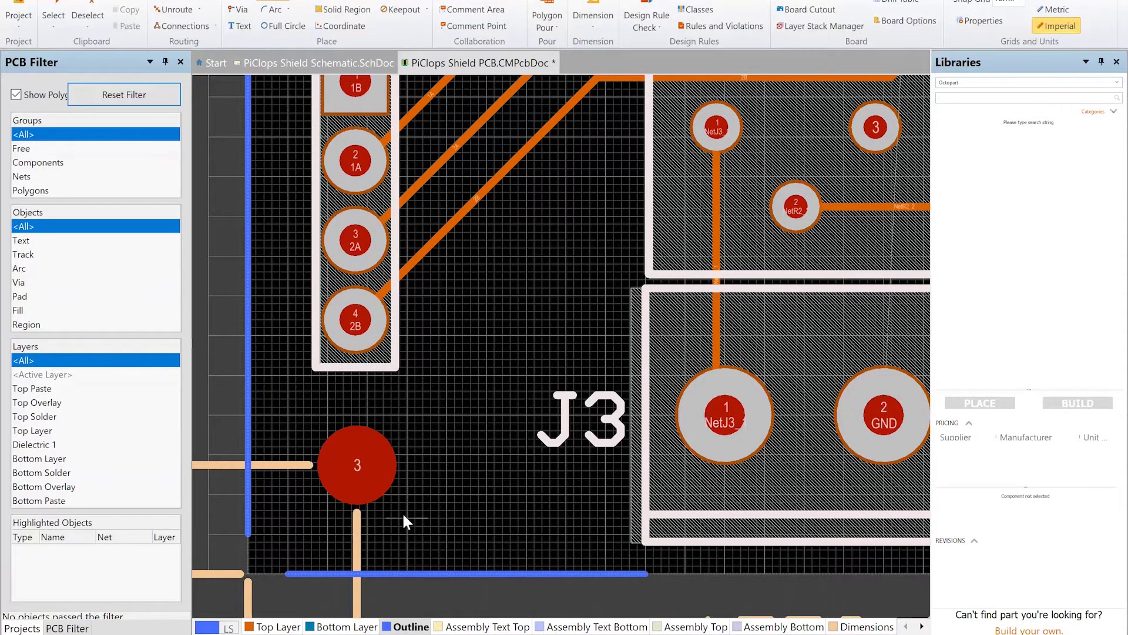
scroll(400, 343, "up", 3)
scroll(401, 343, "down", 4)
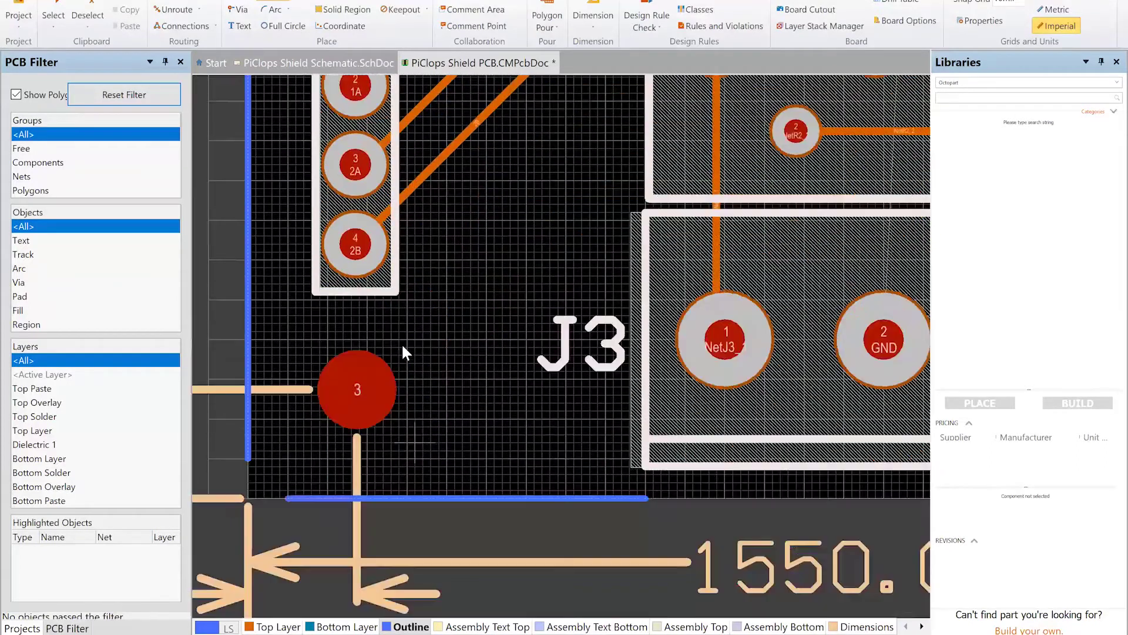
Place an edge arc with about 50 mil radius joining the left and bottom outline lines at the lower-left board corner
left_click(273, 9)
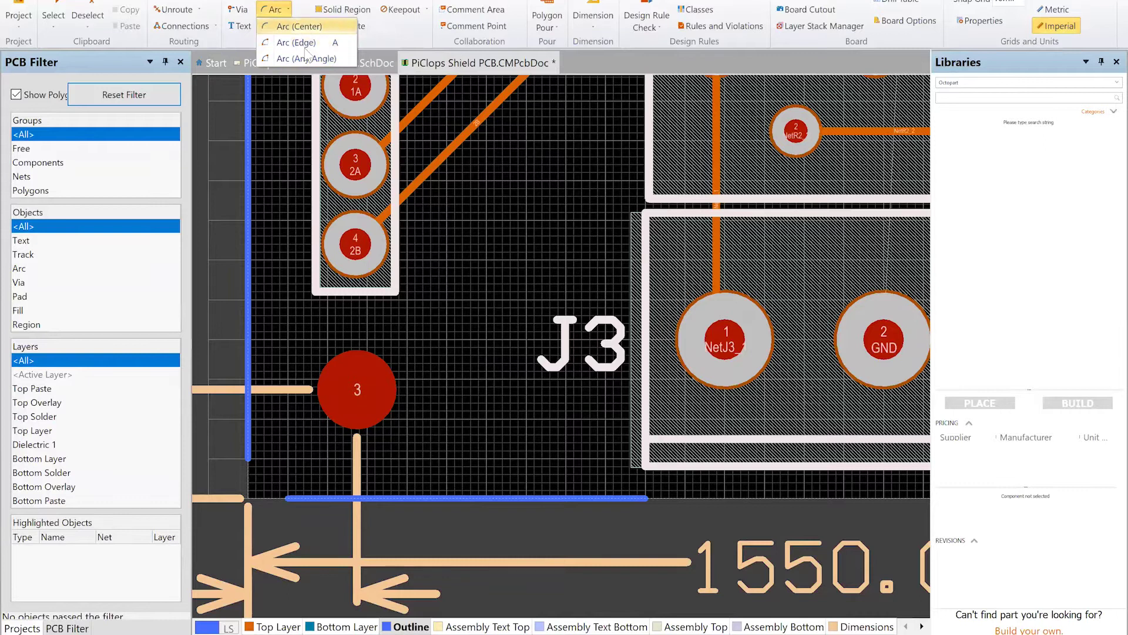
left_click(327, 44)
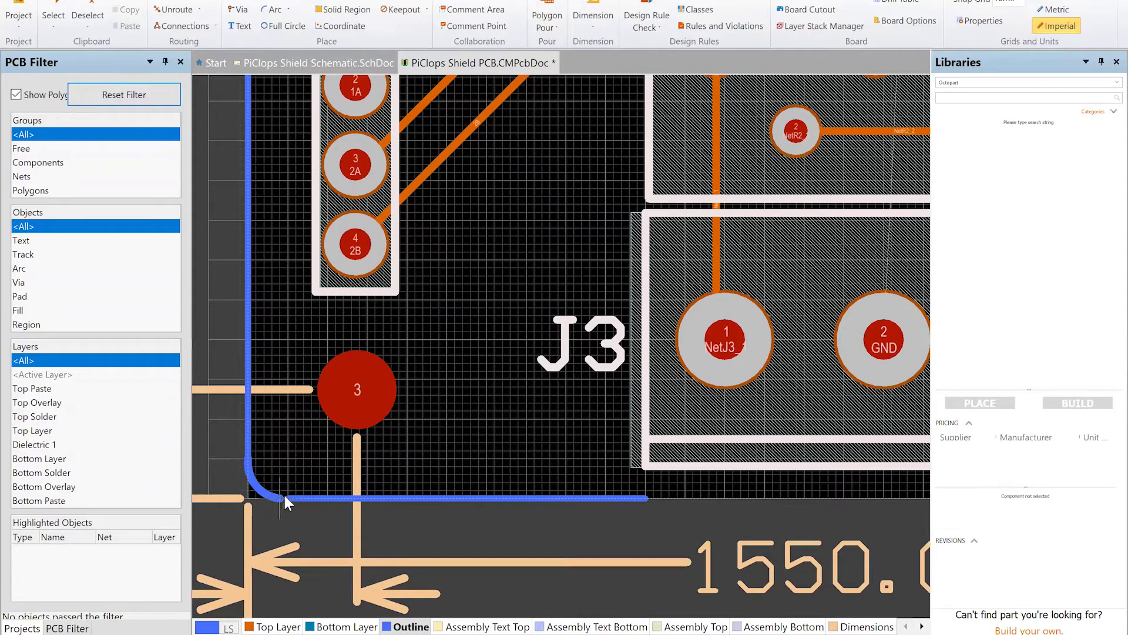
left_click(287, 513)
right_click(294, 534)
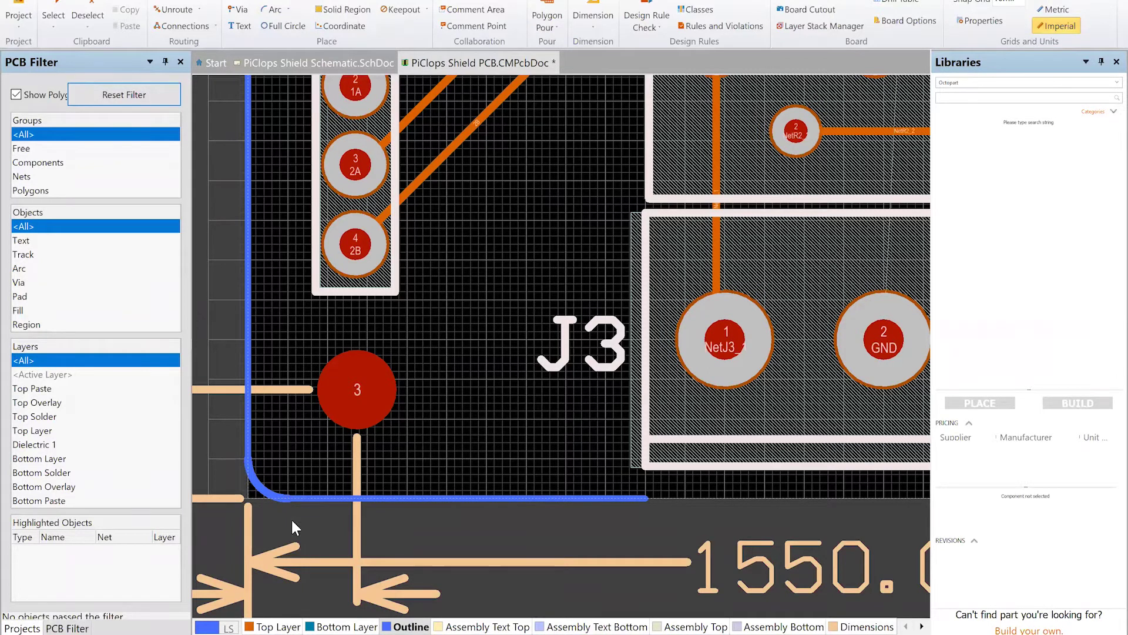
Inspect the properties of the lower-left corner arc without changing them
double_click(267, 493)
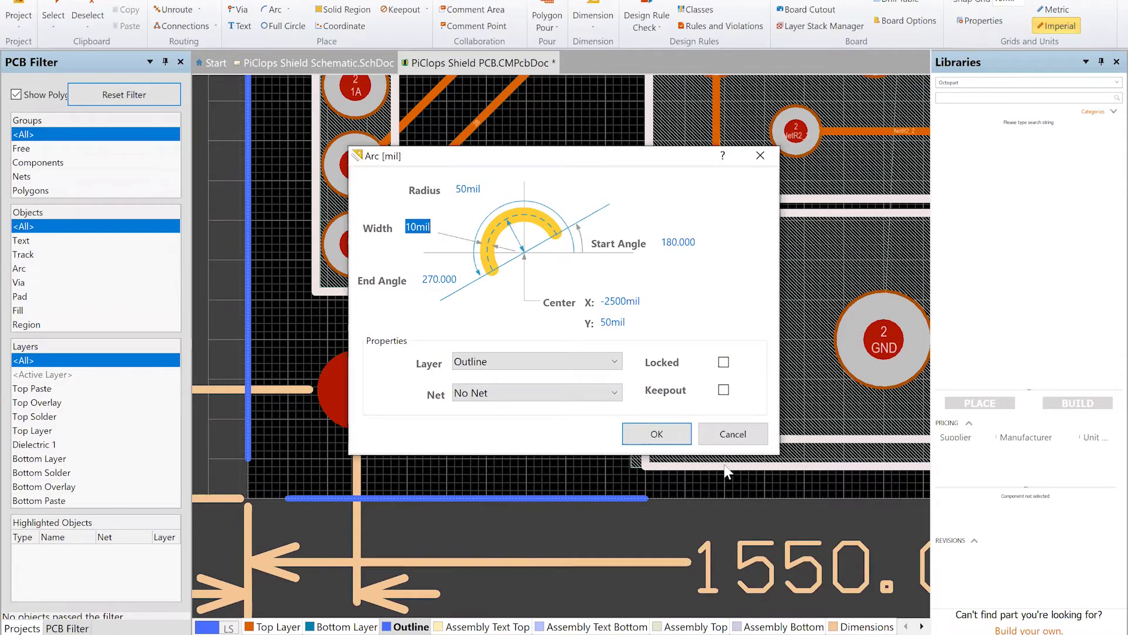
left_click(733, 435)
left_click(310, 483)
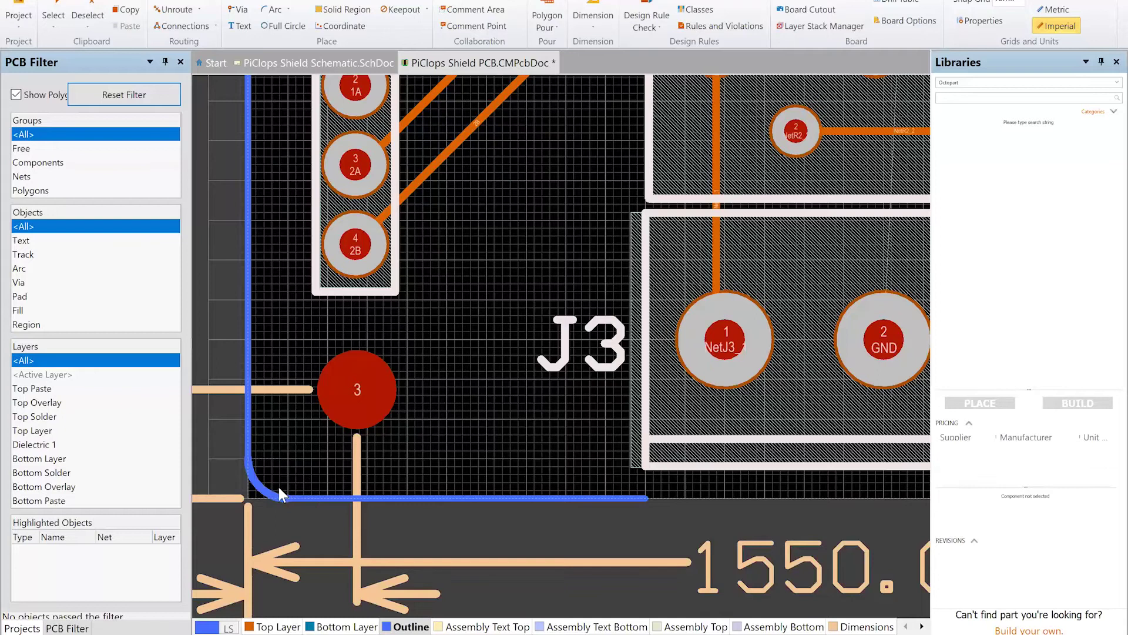
Enlarge the lower-left corner arc's radius so that its ends lie nearly level with mounting hole 3's centre
scroll(322, 499, "down", 4, "ctrl")
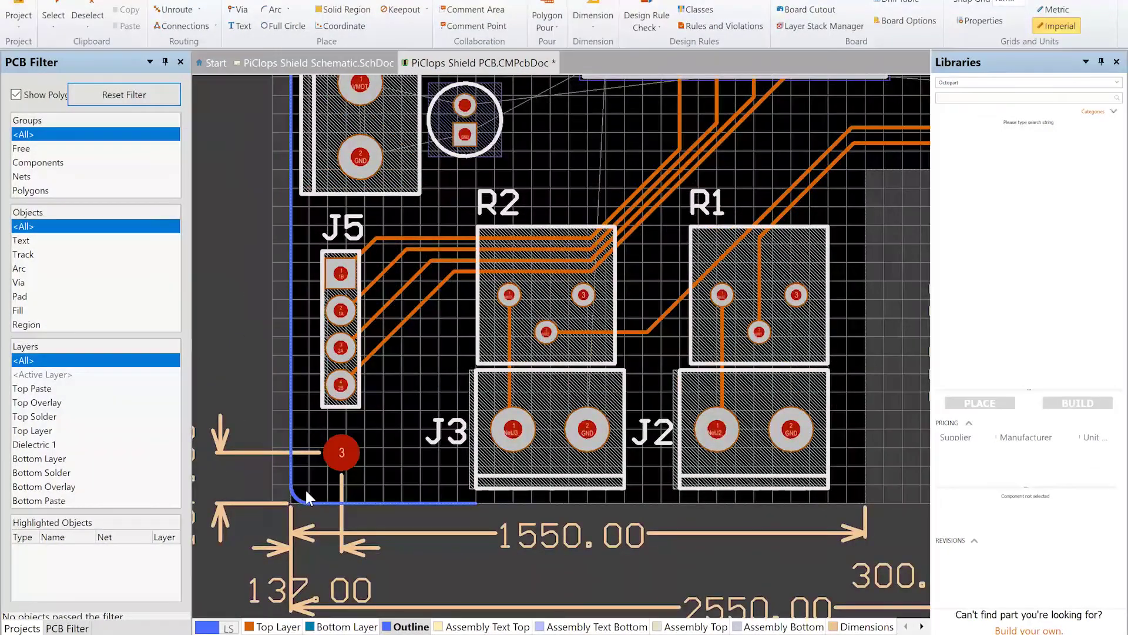
scroll(306, 485, "up", 6, "ctrl")
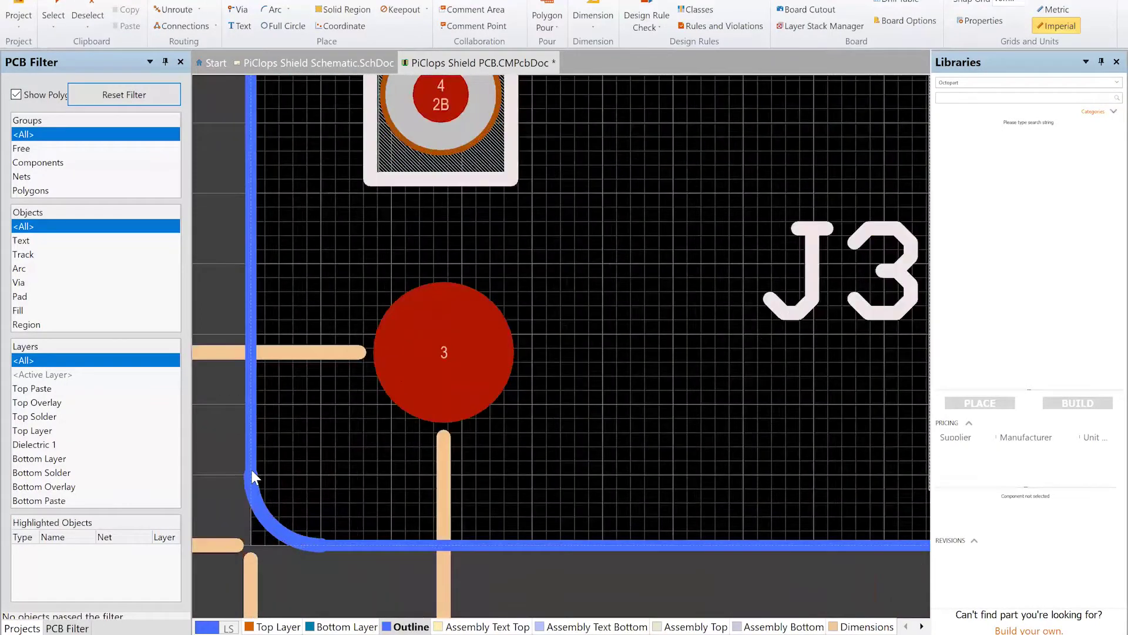
left_click(251, 463)
left_click(250, 471)
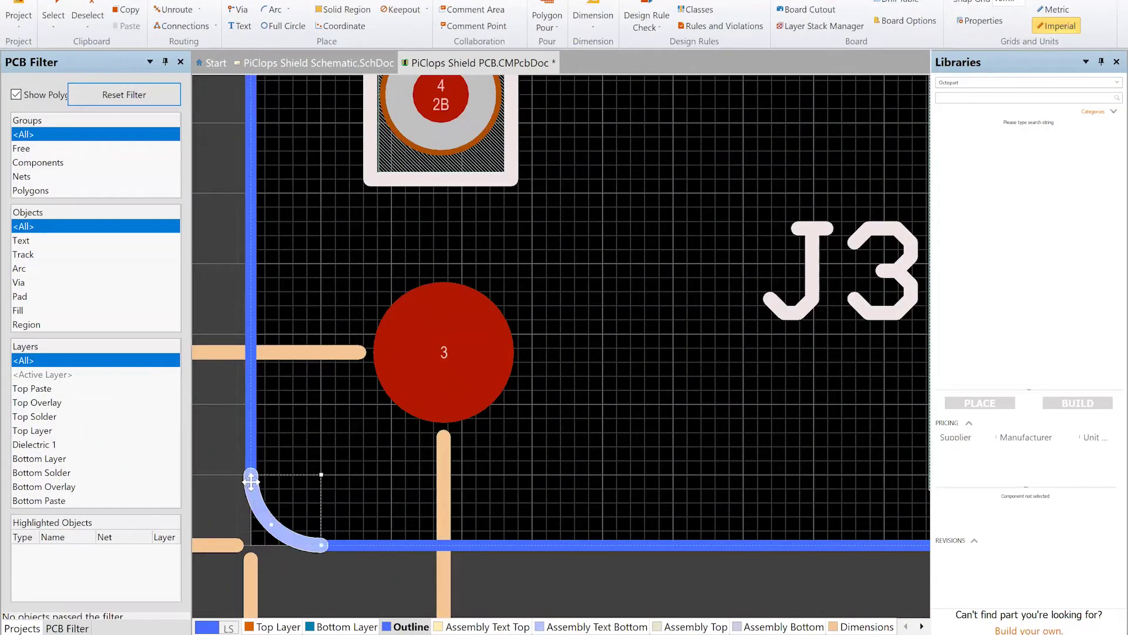
left_click_drag(250, 475, 257, 347)
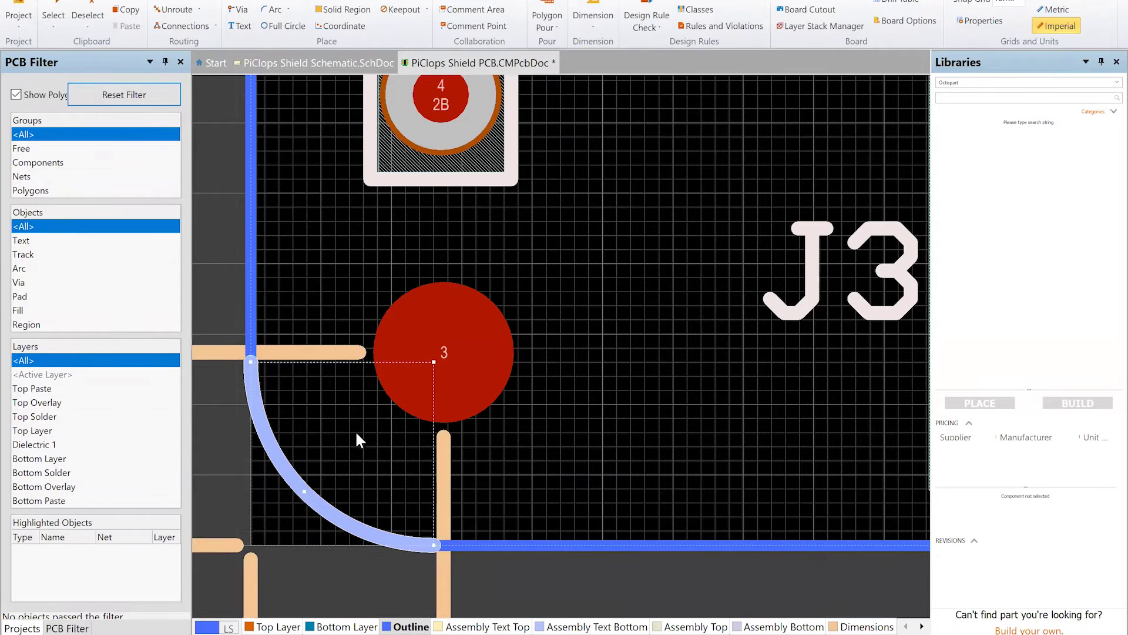
left_click(270, 537)
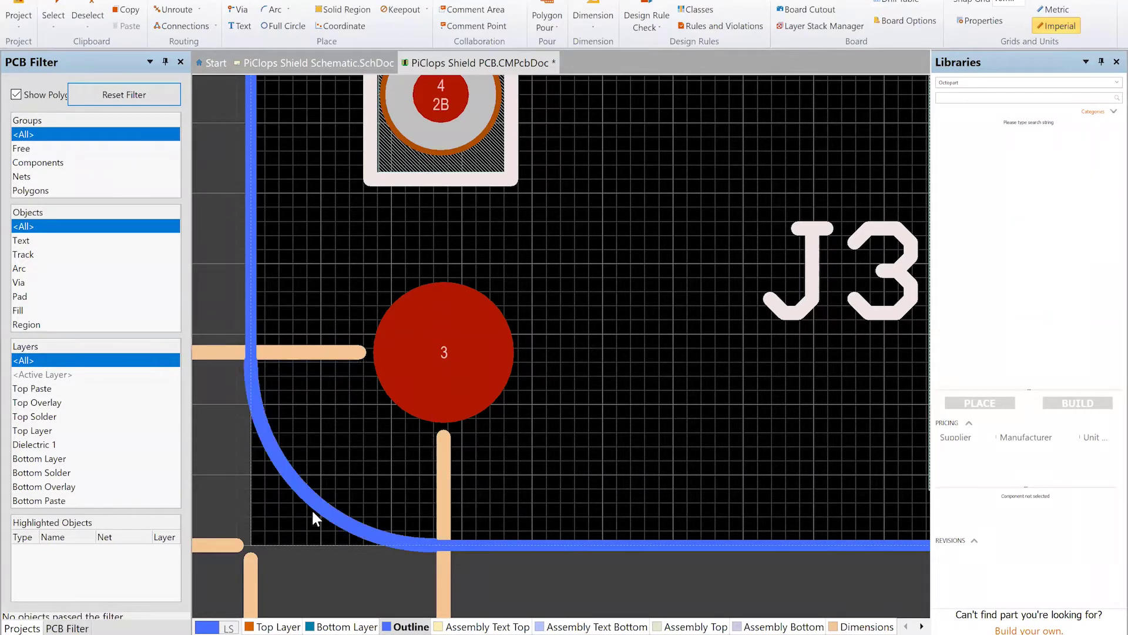
Increase the corner arc's radius slightly more so that its ends reach just past mounting hole 3's centre
scroll(340, 522, "right", 6, "shift")
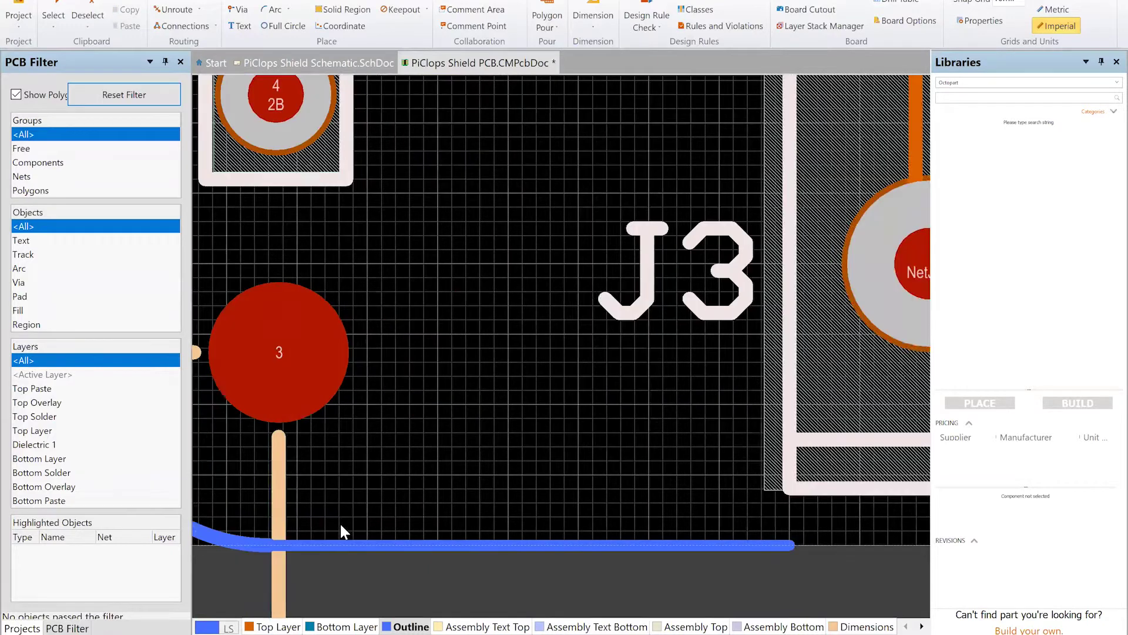
scroll(340, 525, "down", 1, "ctrl")
scroll(340, 524, "down", 5, "ctrl")
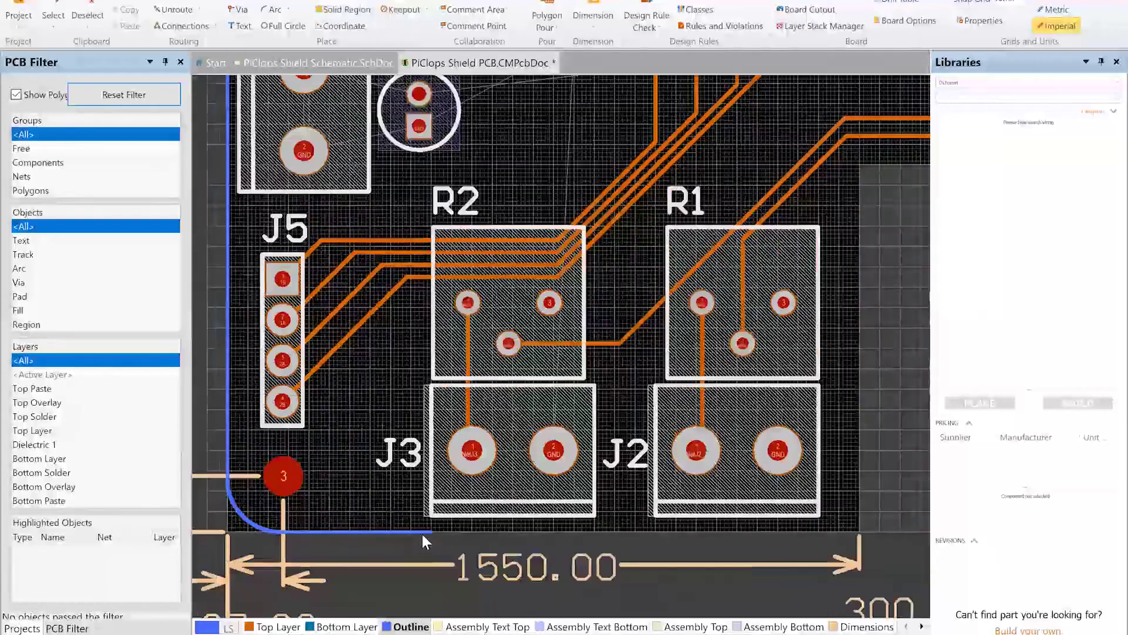
scroll(240, 504, "up", 5, "ctrl")
left_click(240, 503)
left_click_drag(223, 418, 224, 384)
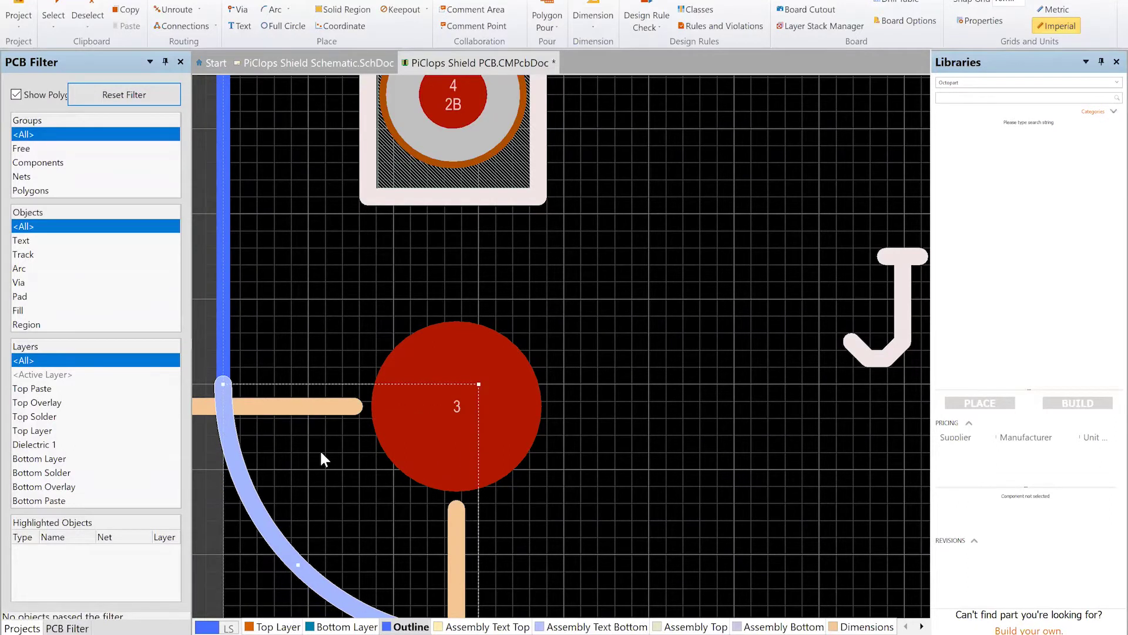
scroll(321, 457, "down", 2, "ctrl")
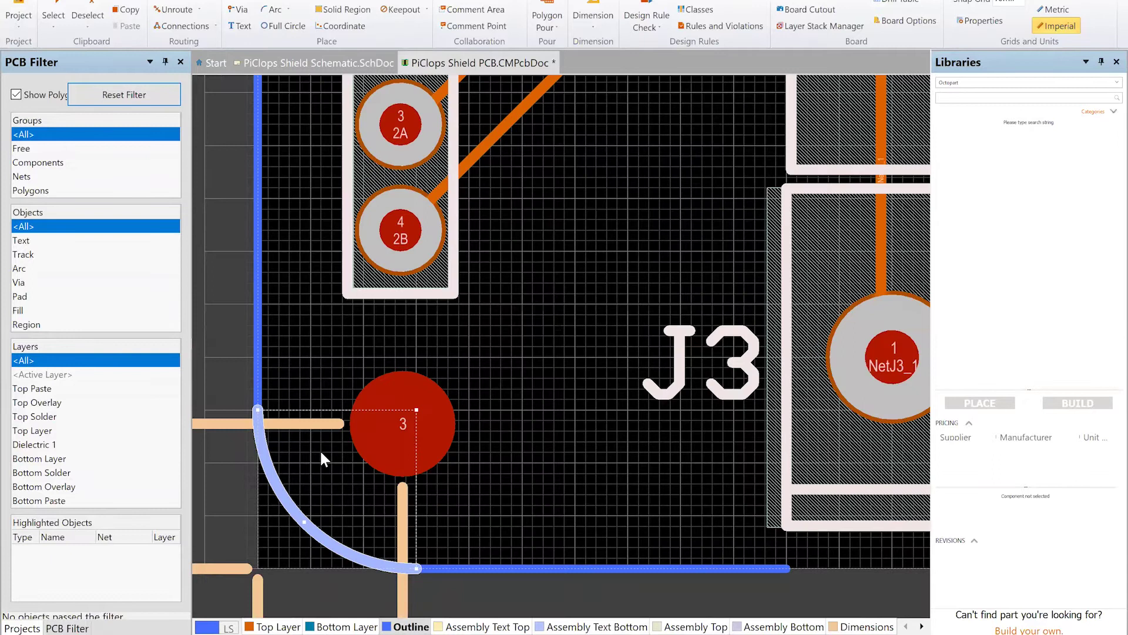
scroll(320, 453, "down", 3)
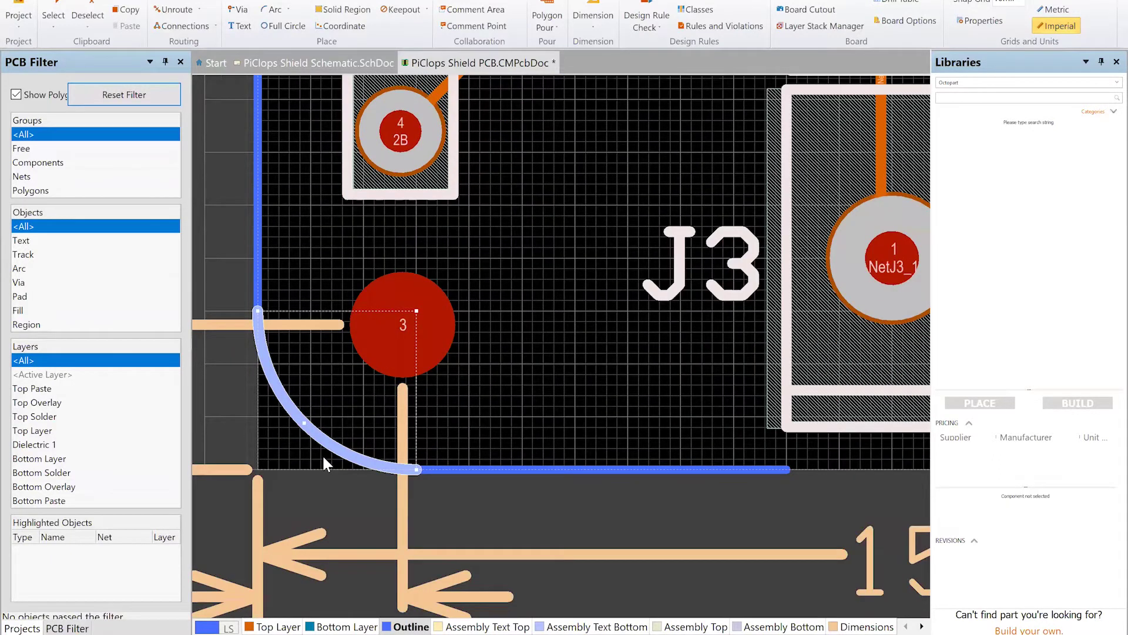
scroll(333, 457, "down", 3, "ctrl")
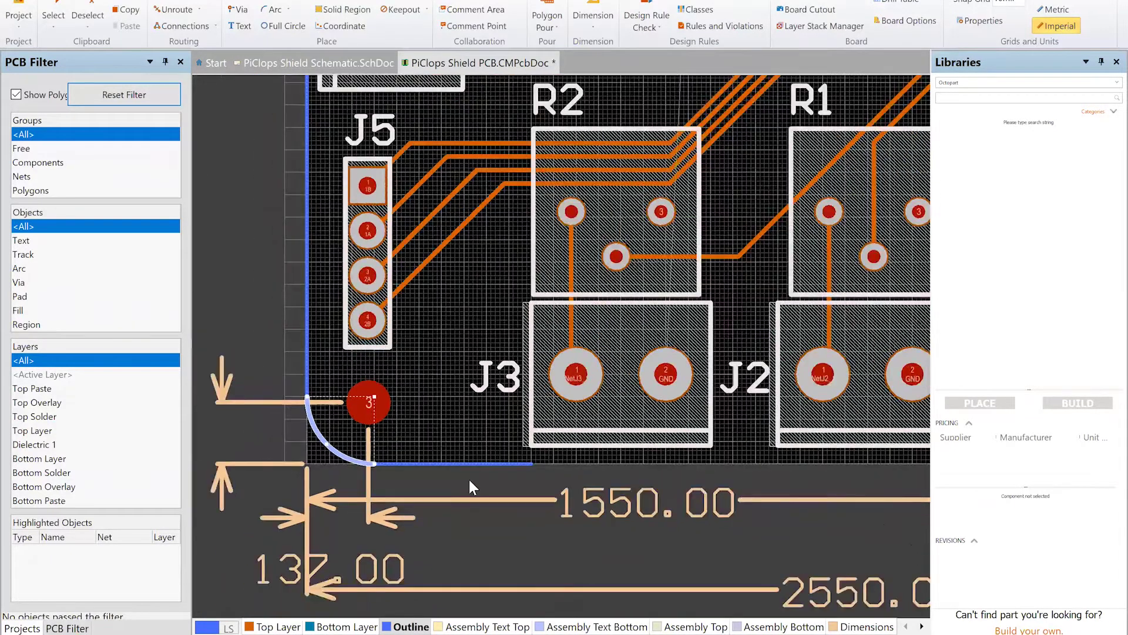
left_click(471, 480)
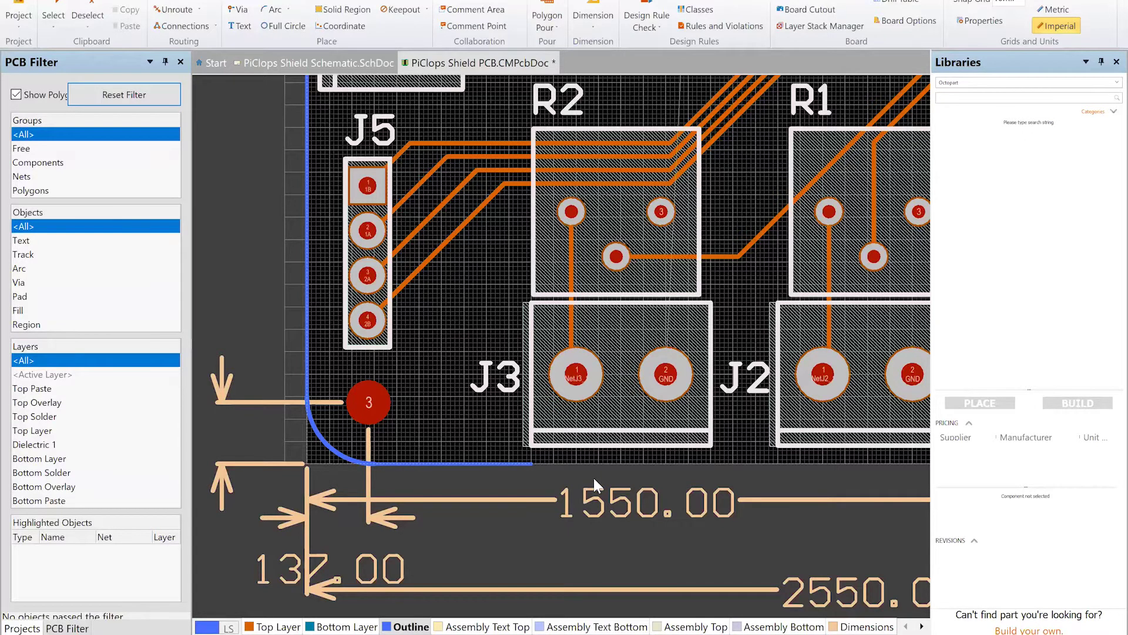
Extend the bottom outline line rightward to beneath J2, stopping short of the board cutout's lower-left corner
scroll(600, 488, "right", 2, "shift")
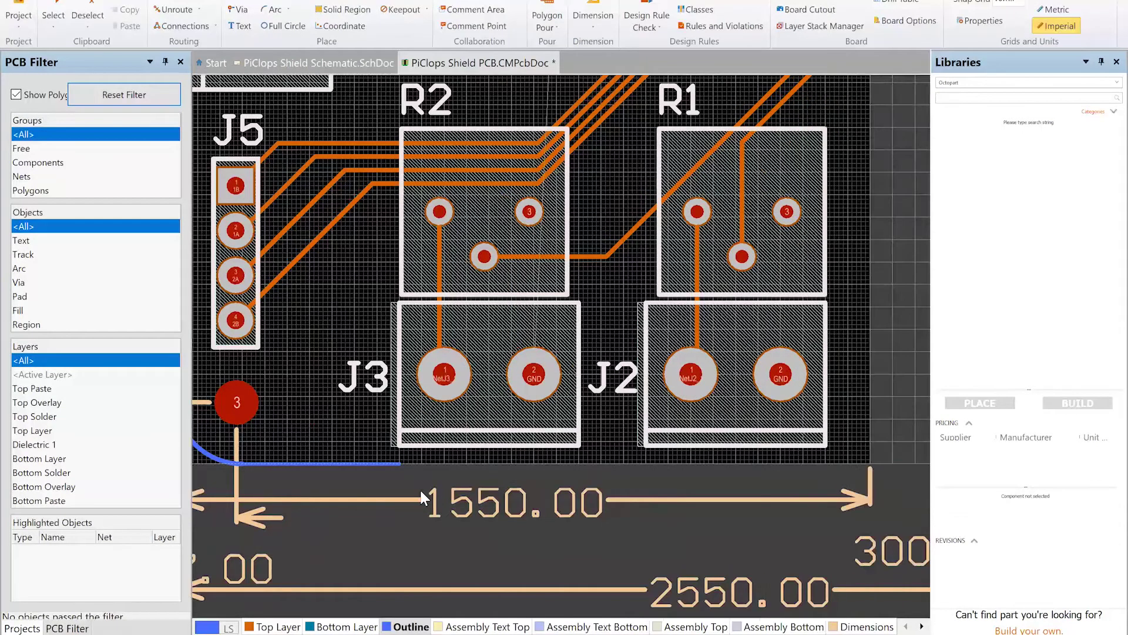
left_click(398, 464)
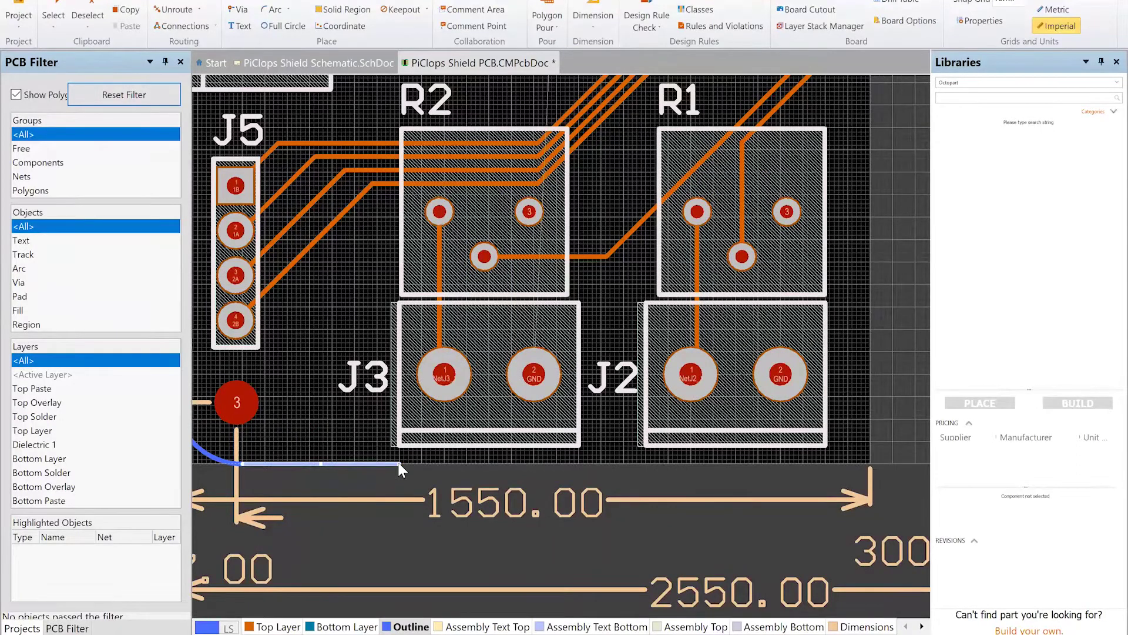
left_click_drag(399, 463, 789, 464)
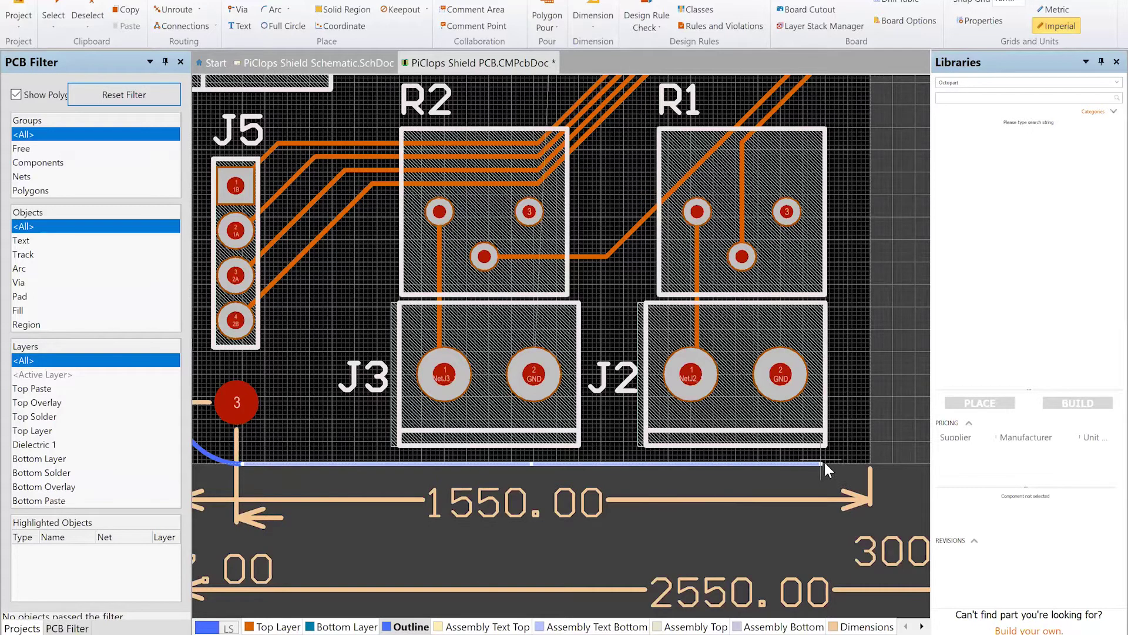
scroll(669, 491, "left", 3, "shift")
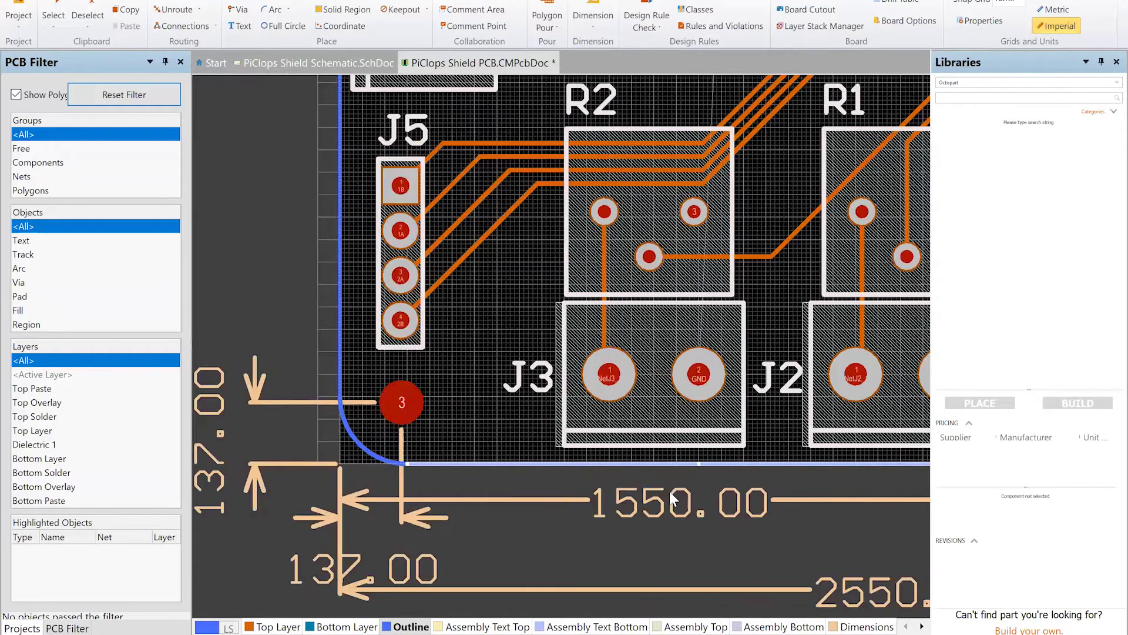
scroll(676, 494, "right", 4, "shift")
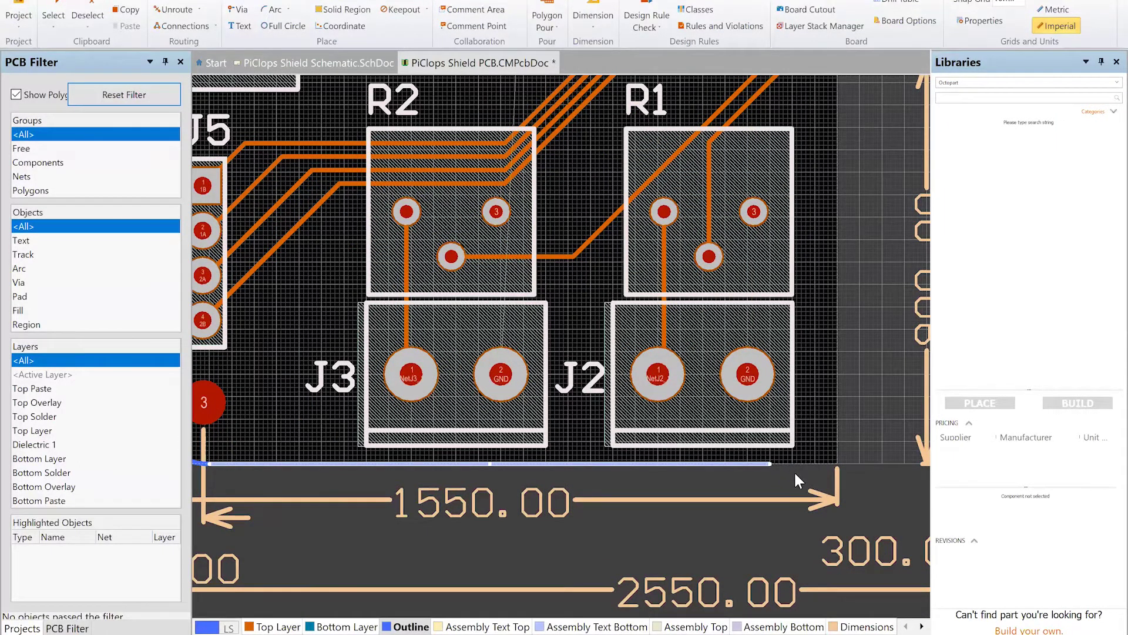
scroll(809, 469, "up", 1)
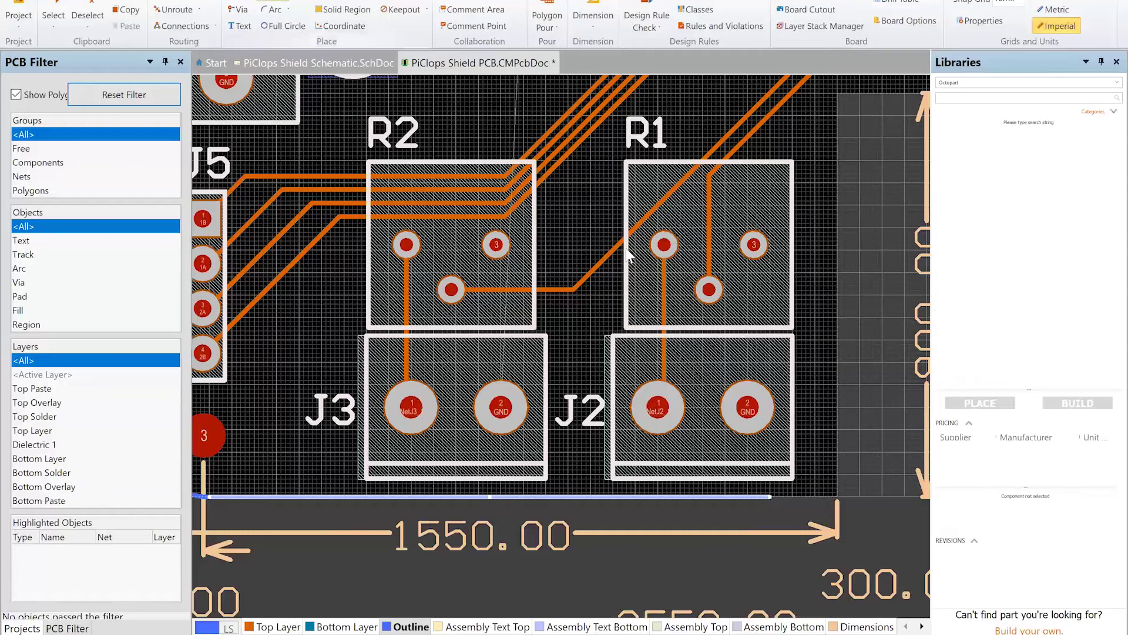
Trace the board cutout's left, top and right edges with Outline lines, leaving gaps above its two lower corners
left_click(837, 428)
scroll(839, 297, "up", 4)
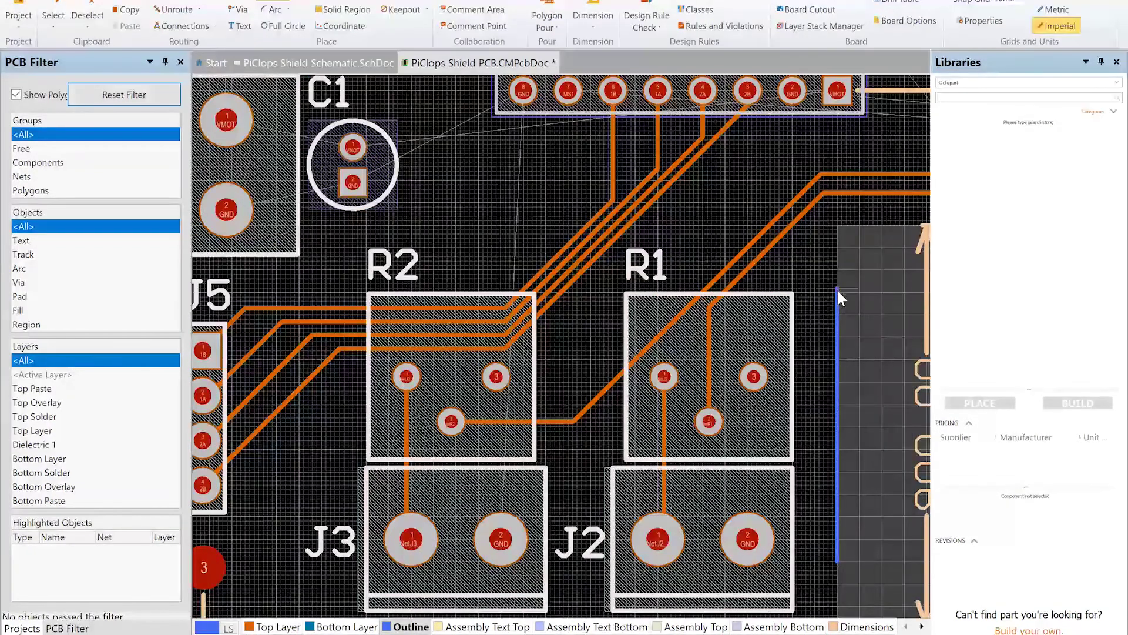
scroll(837, 289, "down", 4)
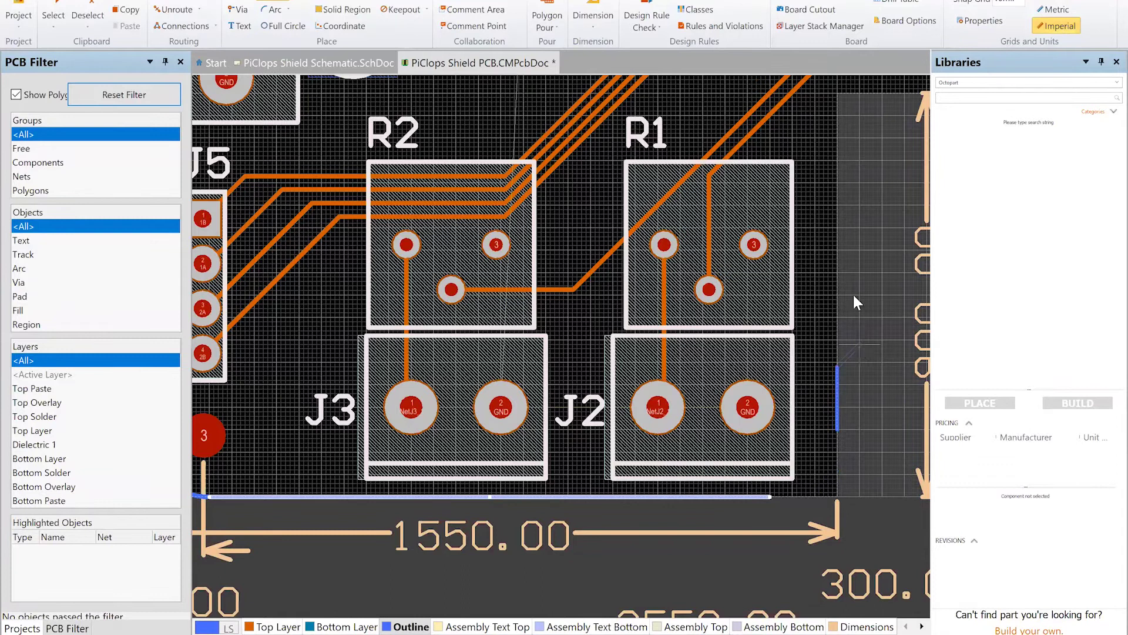
scroll(849, 265, "up", 2)
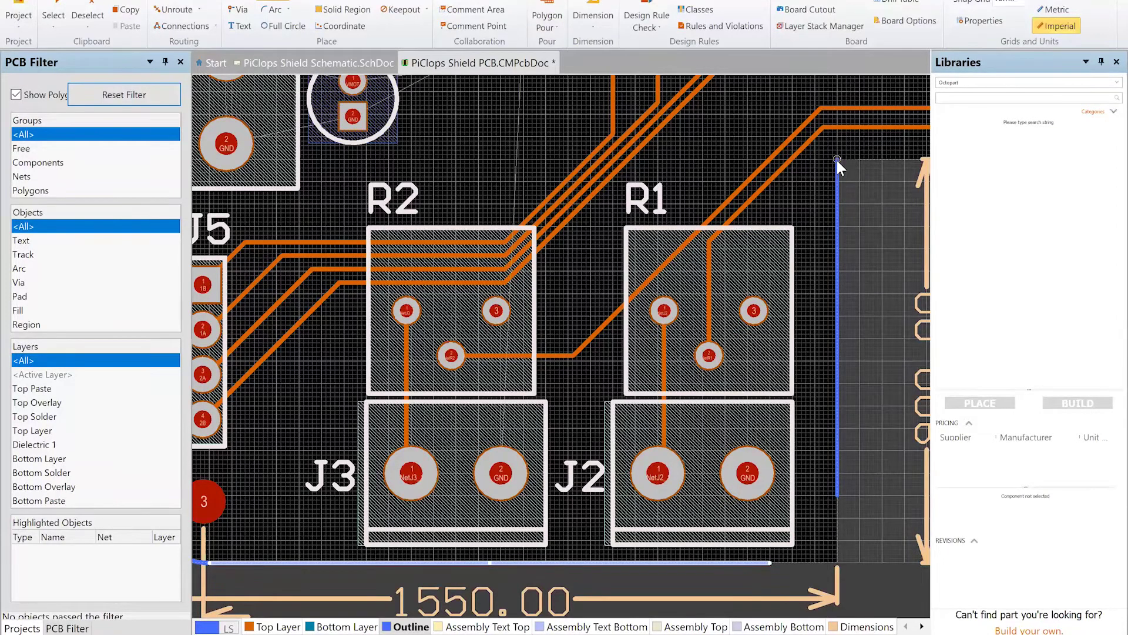
left_click(837, 159)
scroll(837, 158, "right", 3, "shift")
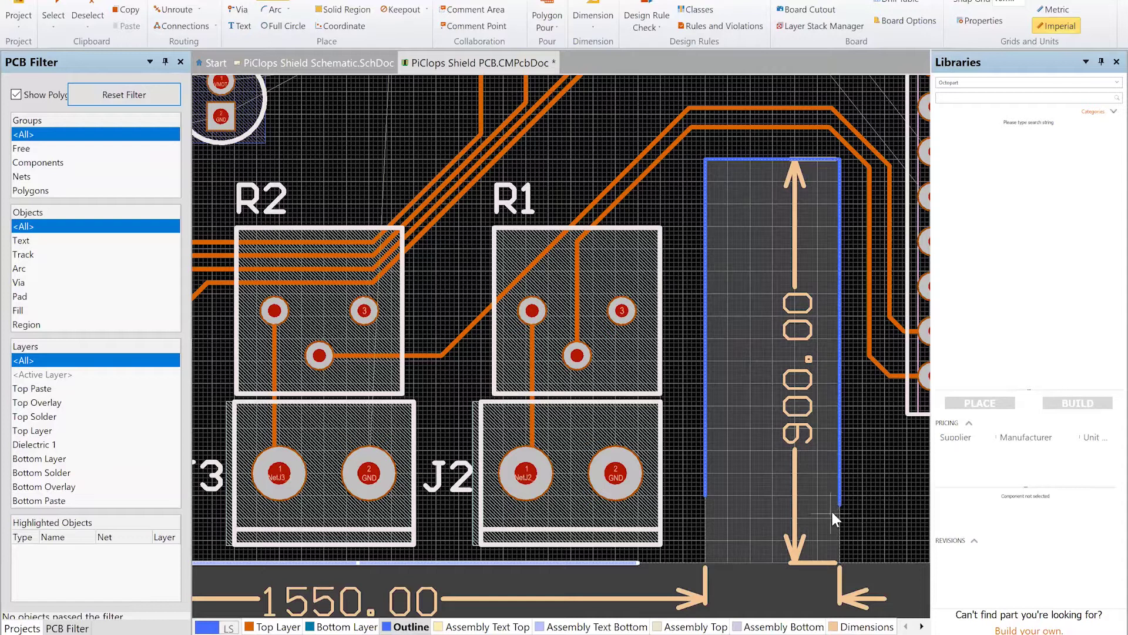
left_click(841, 563)
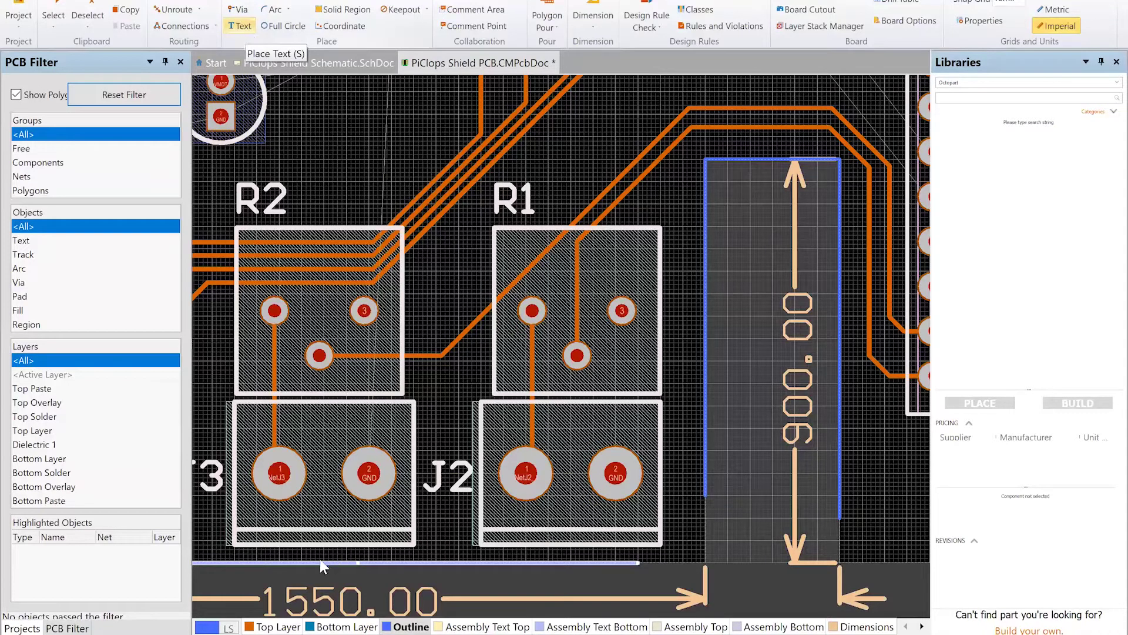
Adjust the upper end of the board's lower-left corner arc beside mounting hole 3
scroll(318, 559, "left", 5, "shift")
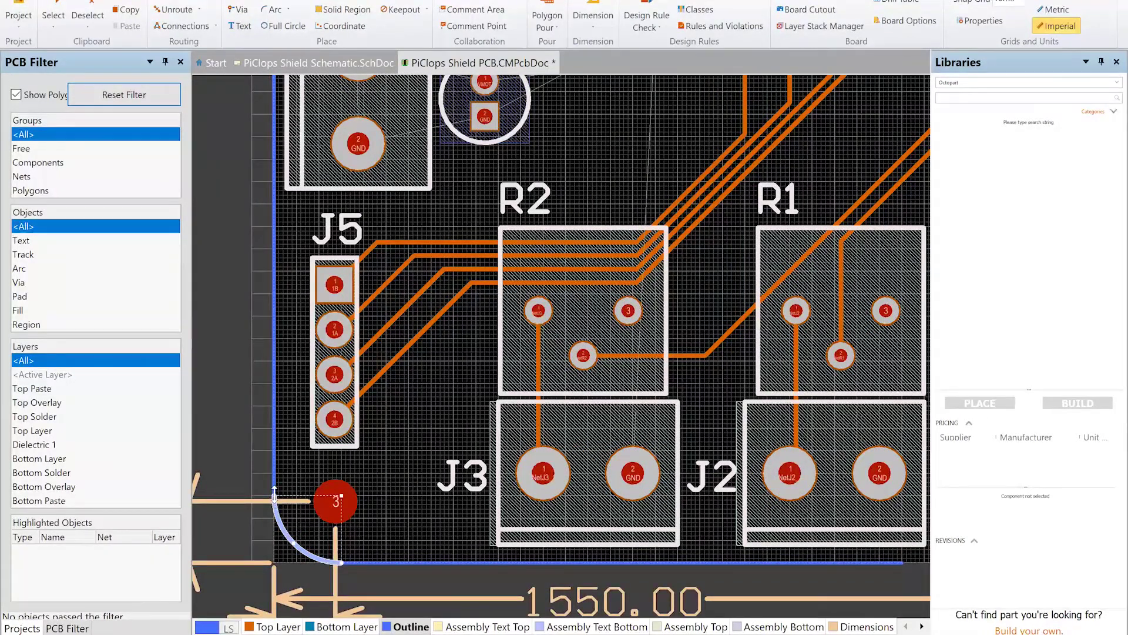
mouse_move(275, 505)
left_mouse_down()
mouse_move(273, 516)
mouse_move(273, 493)
left_mouse_up()
Extend the bottom outline line and the cutout's left edge line to about 50 mils short of the cutout's lower-left corner
scroll(517, 534, "right", 4, "shift")
scroll(671, 536, "right", 1, "shift")
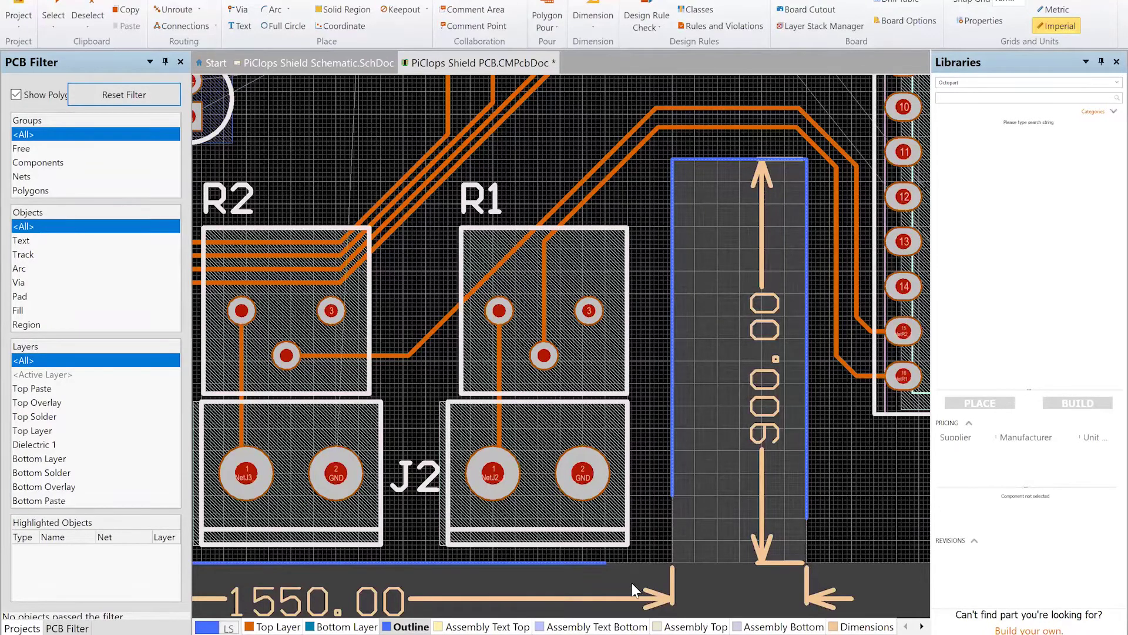
left_click(589, 562)
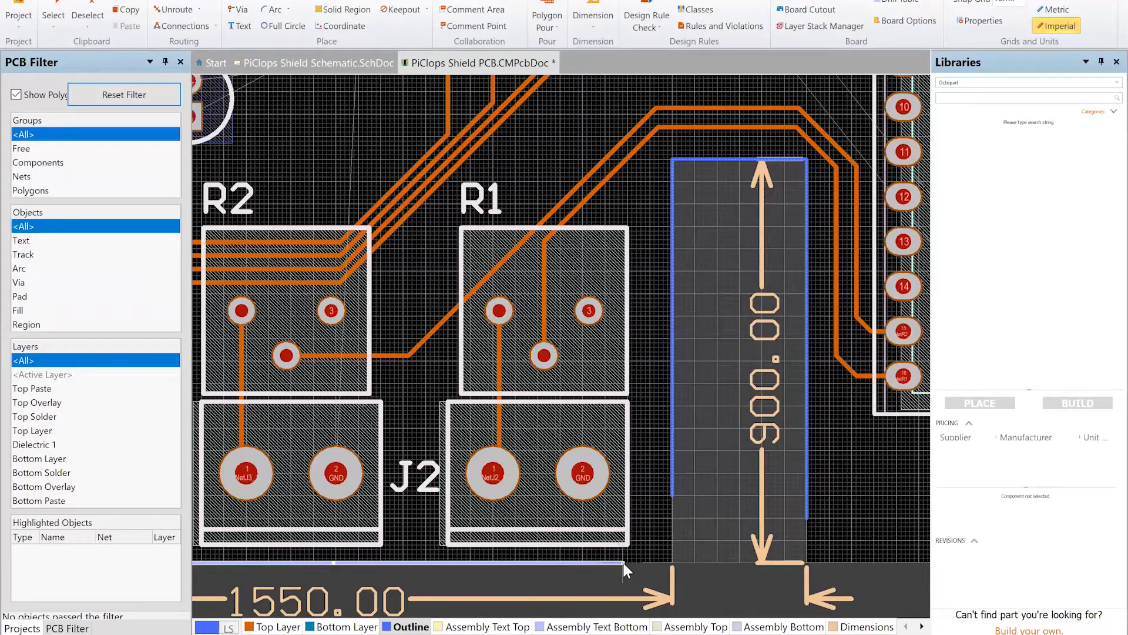
left_click(672, 477)
left_click_drag(671, 492, 673, 540)
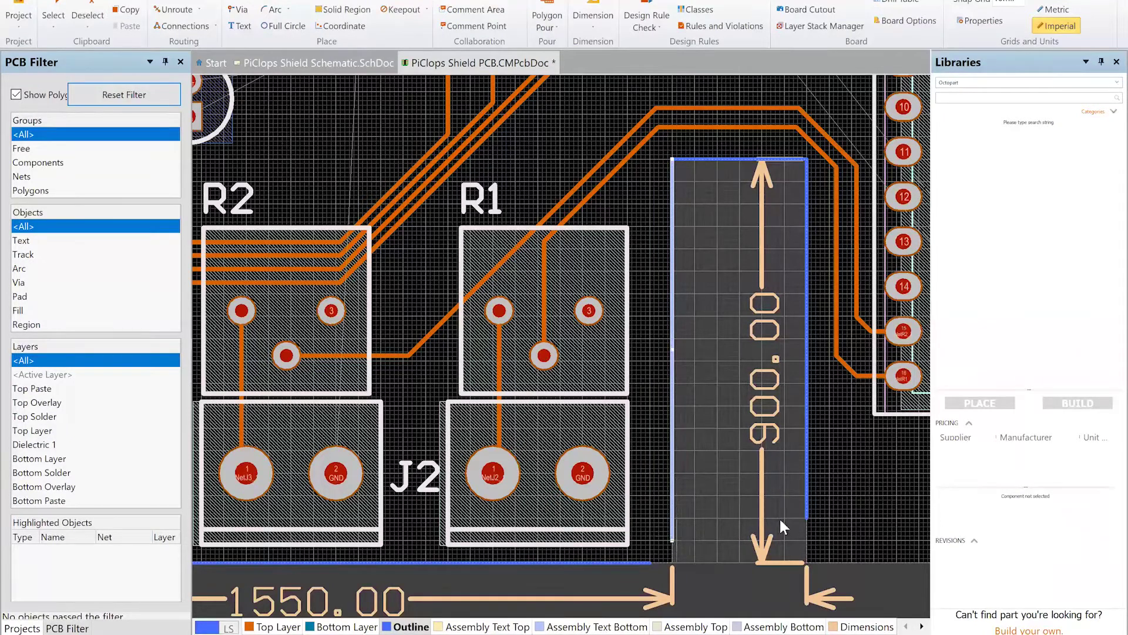
Shorten the left and top edge lines by about 50 mils each at the cutout's upper-left corner
left_click(674, 179)
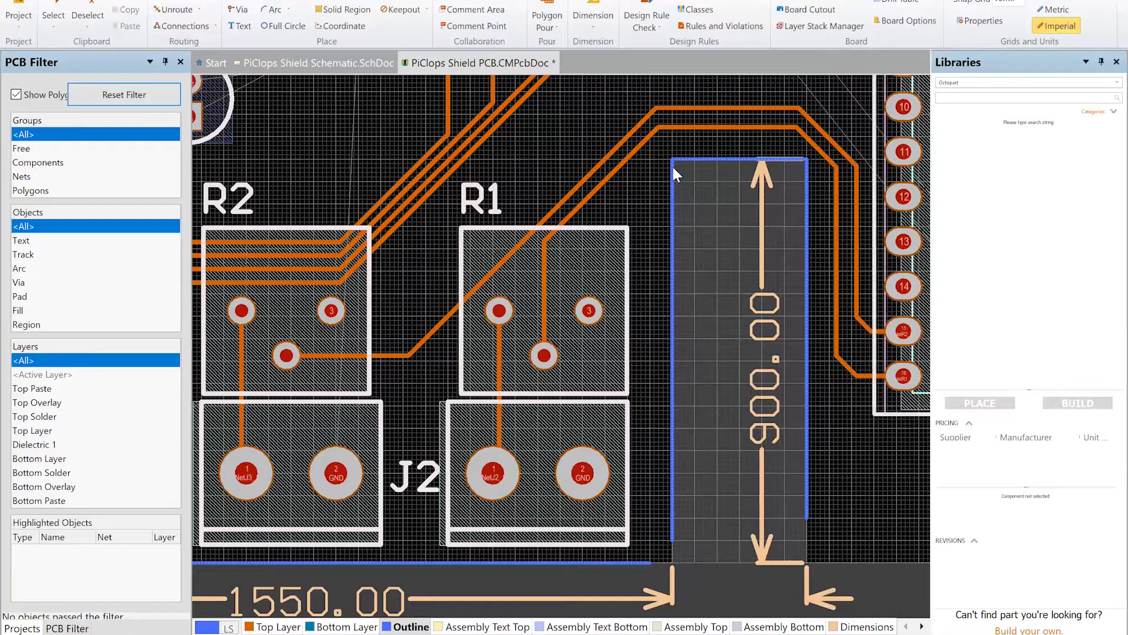
left_click(674, 170)
left_click(676, 178)
left_click(674, 159)
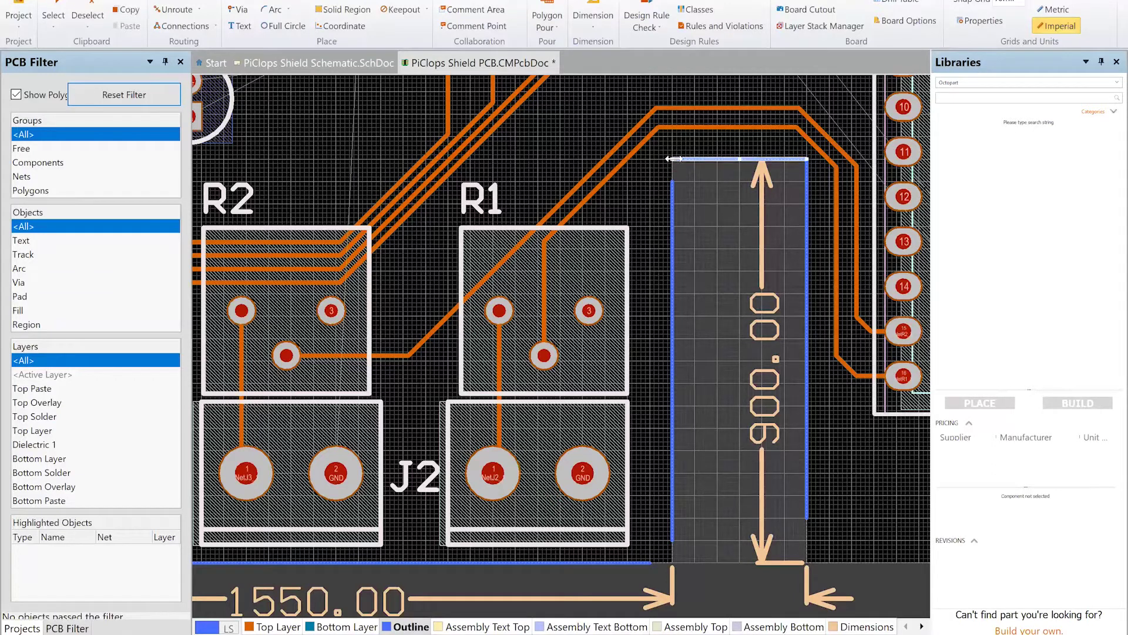
left_click_drag(675, 158, 694, 159)
Shorten the top and right edge lines at the cutout's upper-right corner to leave a gap for an arc
left_click(784, 158)
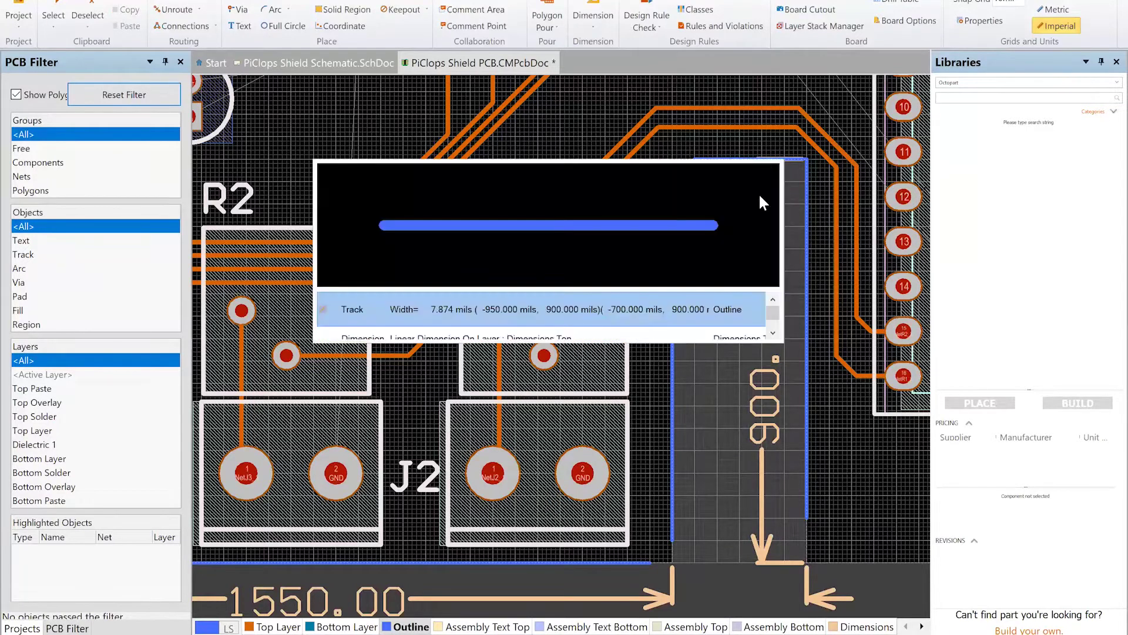
left_click(727, 311)
left_click(803, 165)
left_click_drag(805, 159, 789, 159)
left_click(800, 169)
left_click(811, 354)
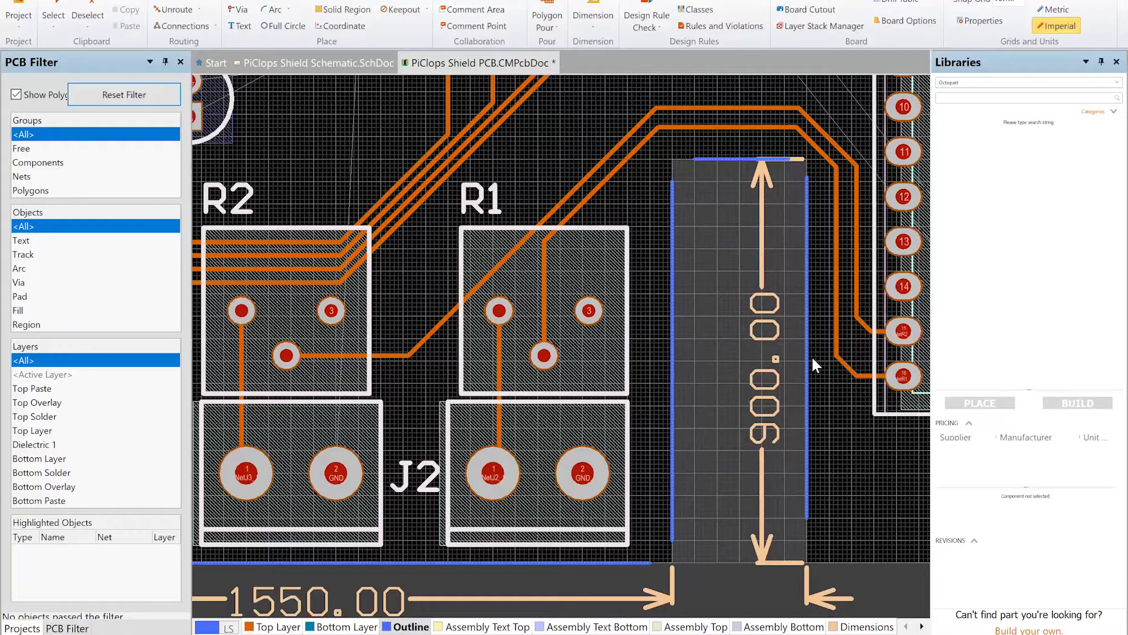
Extend the cutout's right edge line down to about 50 mils above the cutout's lower-right corner
scroll(848, 489, "down", 2)
left_click(806, 398)
mouse_move(807, 435)
left_mouse_down()
mouse_move(806, 423)
mouse_move(807, 435)
left_mouse_up()
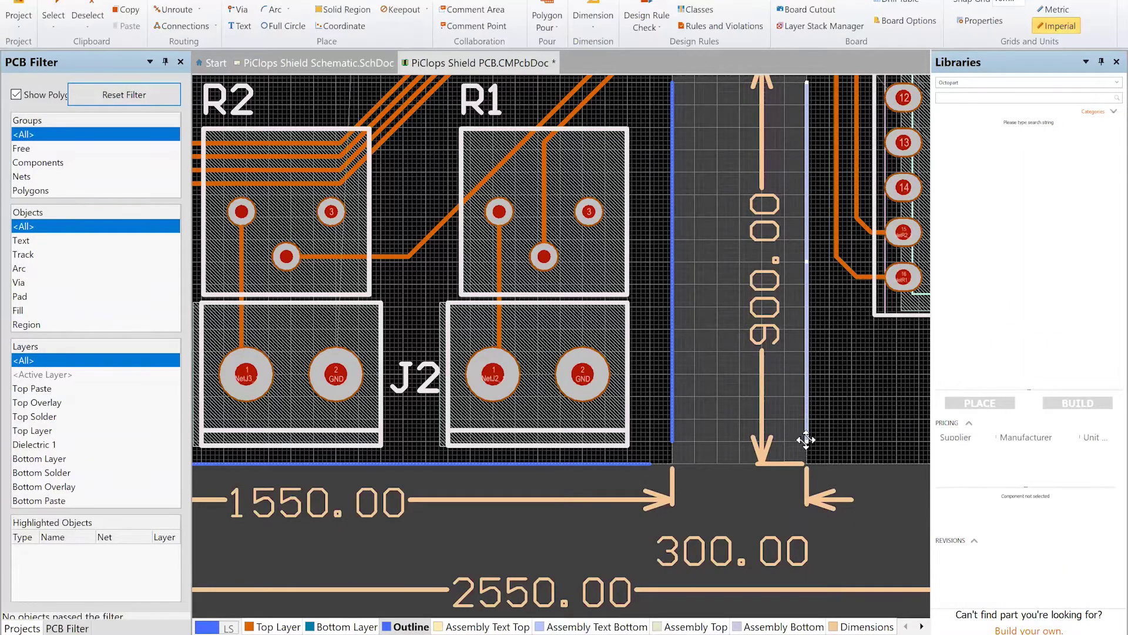
Trace the board's bottom edge right of the cutout, its right edge and its top edge with lines, leaving gaps at the corners
scroll(810, 436, "right", 5, "shift")
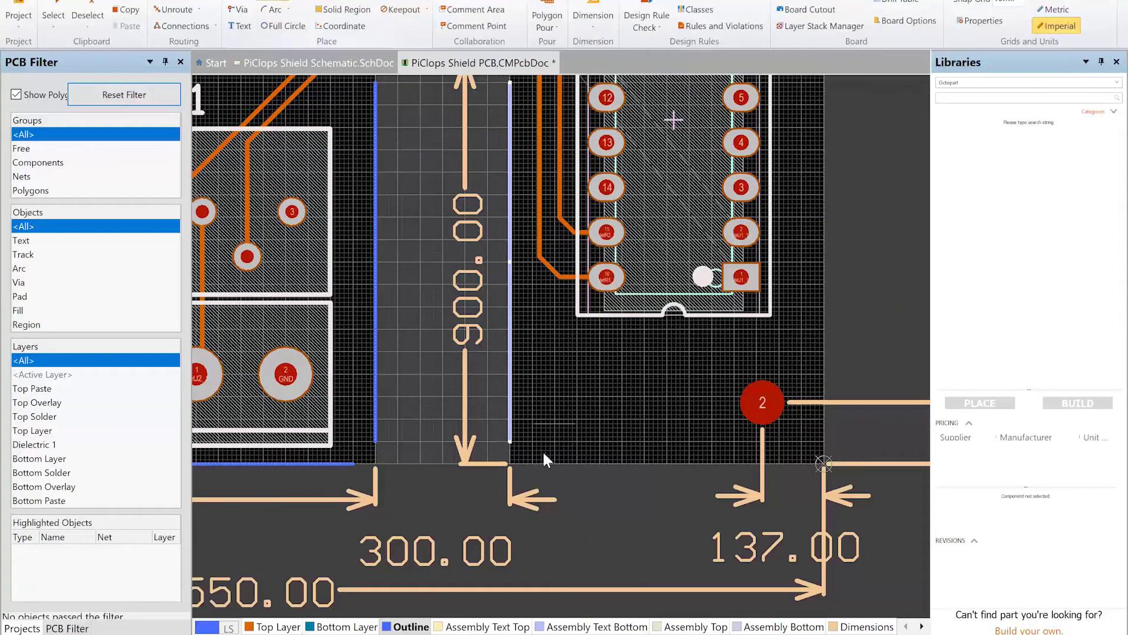
left_click(532, 463)
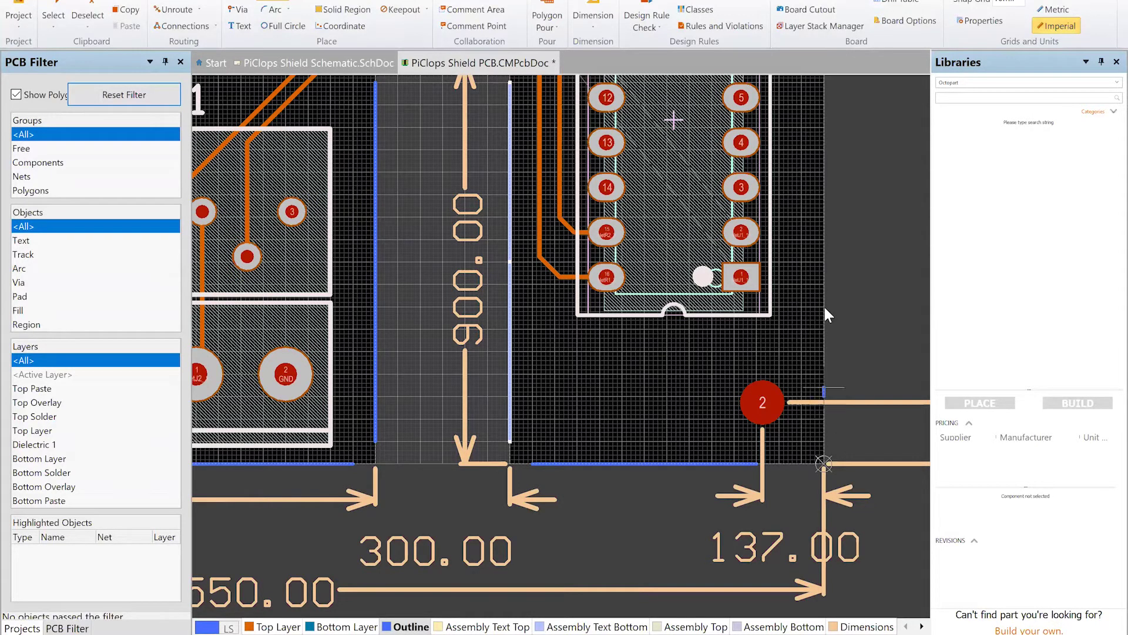
scroll(823, 304, "up", 5)
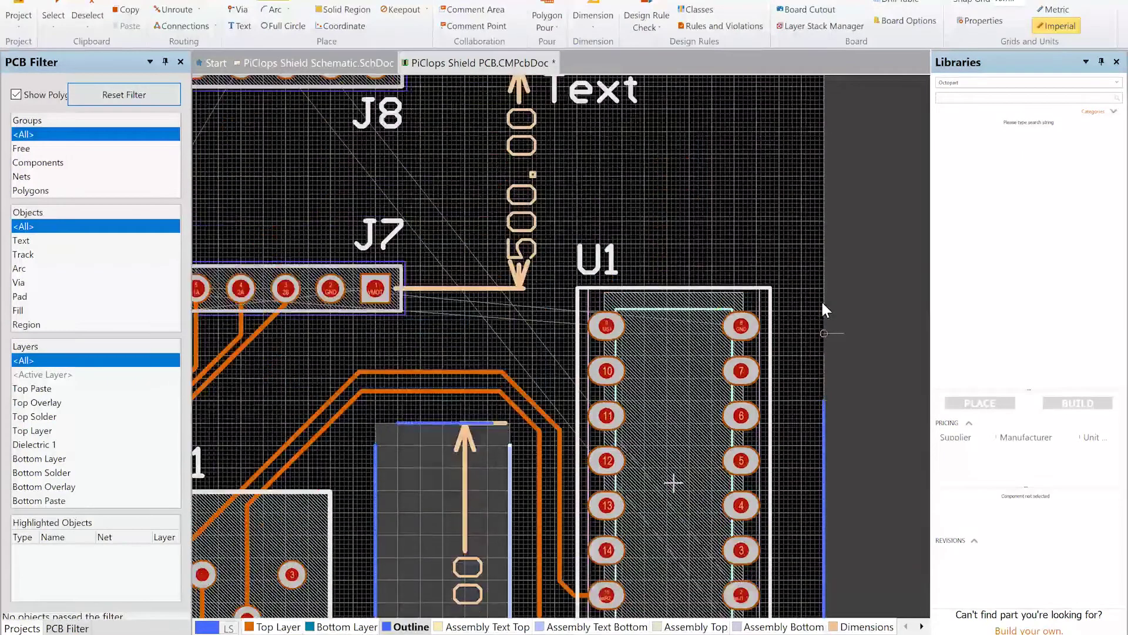
scroll(823, 303, "up", 4)
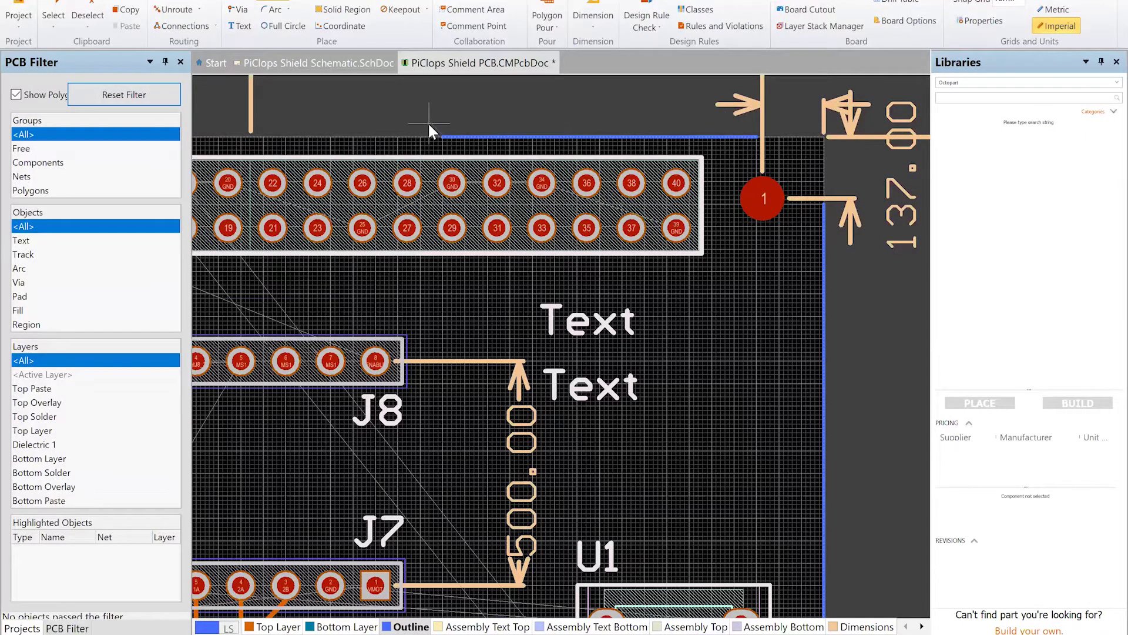
scroll(428, 123, "left", 6, "shift")
scroll(428, 132, "left", 4, "shift")
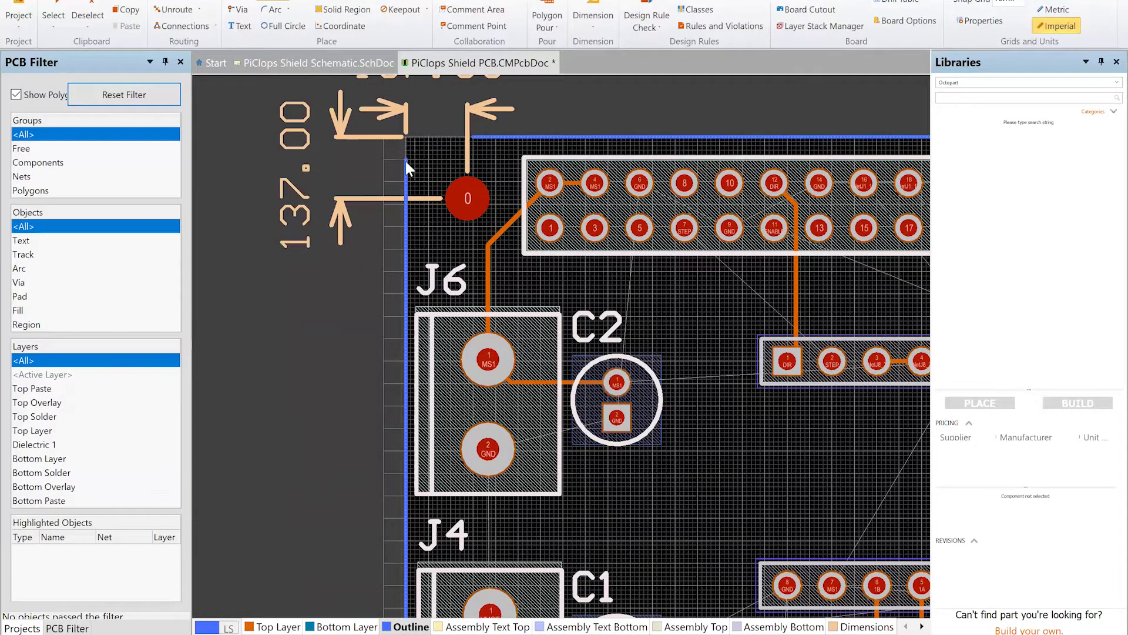
right_click(404, 202)
left_click(348, 159)
Place an edge arc around mounting hole 0 joining the left and top outline lines at the board's upper-left corner
left_click(275, 10)
left_click(296, 41)
left_click(406, 202)
left_click(442, 154)
left_click(445, 155)
left_click_drag(446, 153, 471, 136)
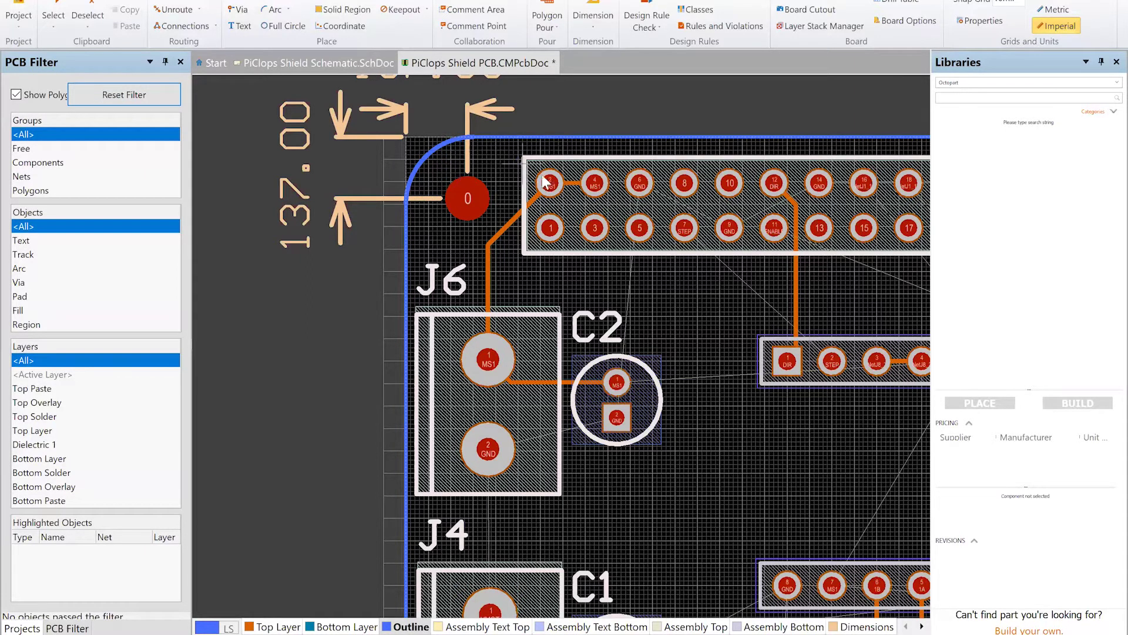
Place an edge arc around mounting hole 1 joining the top and right outline lines
scroll(555, 182, "right", 5, "shift")
scroll(559, 183, "right", 8, "shift")
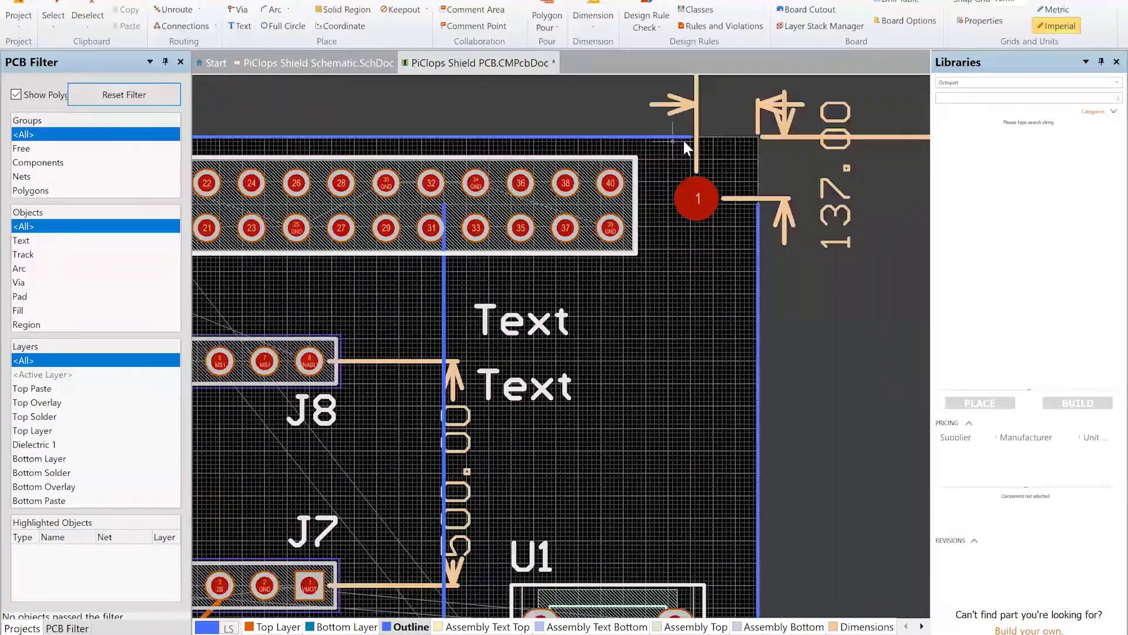
left_click_drag(740, 180, 757, 199)
Place edge arcs at the board's lower-right corner around mounting hole 2 and at the cutout's lower-right corner
scroll(738, 234, "down", 5)
scroll(741, 238, "down", 8)
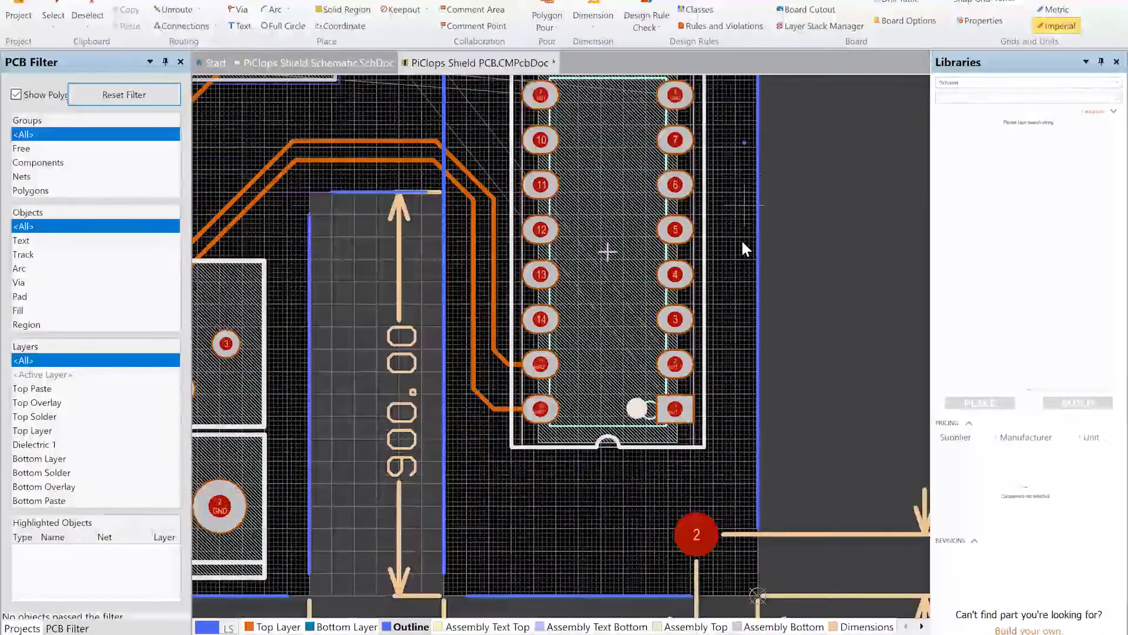
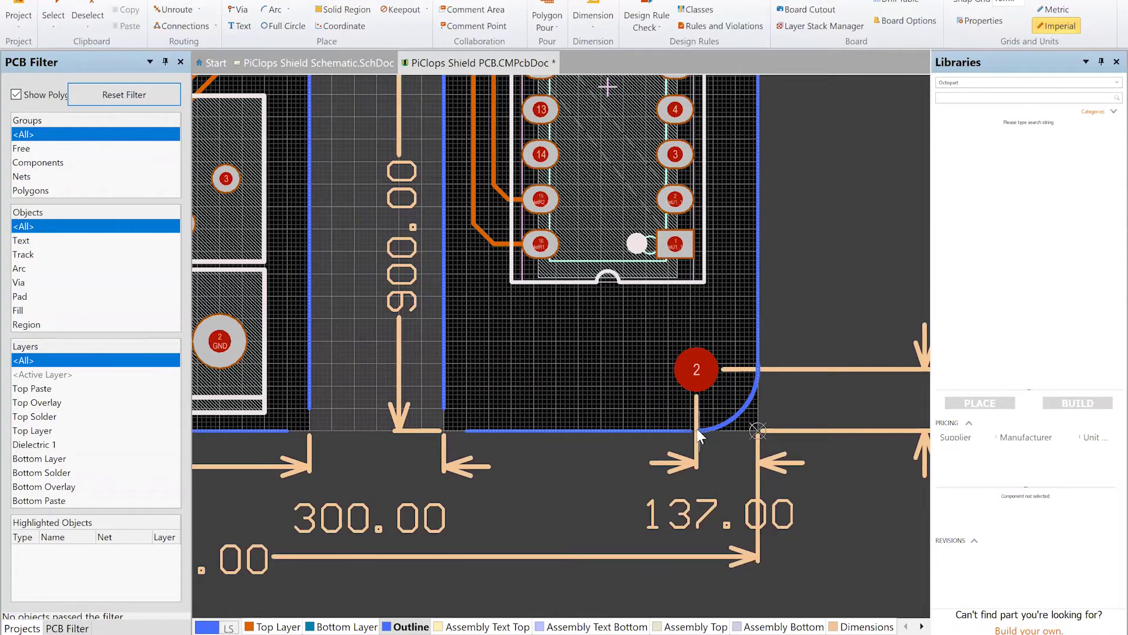
left_click(690, 430)
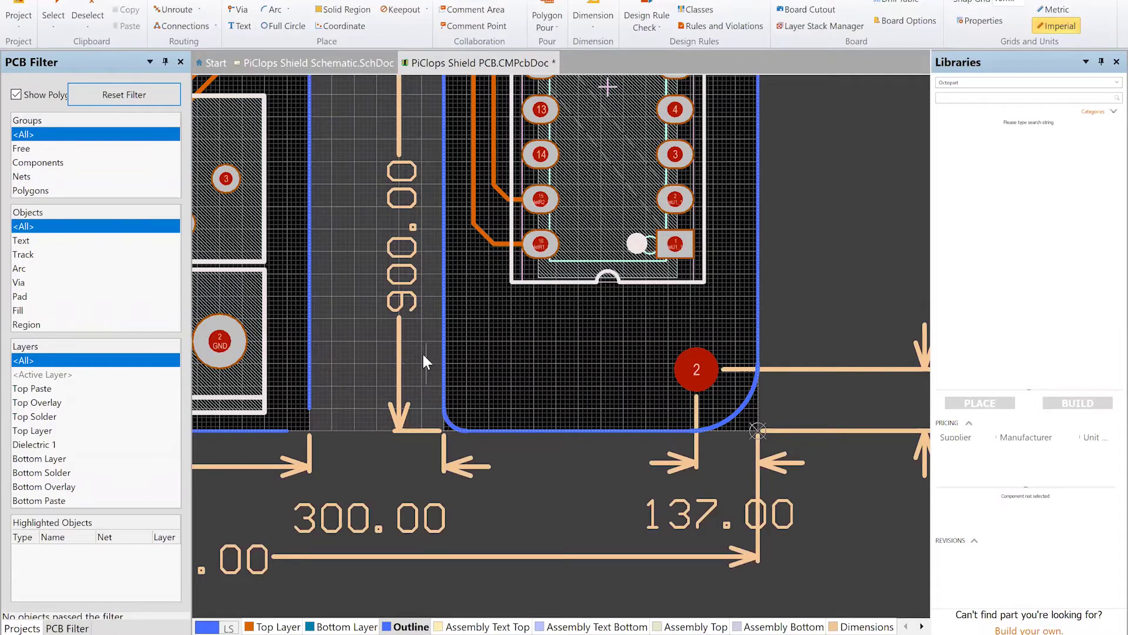
Place an edge arc at the cutout's upper-left corner and leave the arc command
scroll(418, 343, "up", 5)
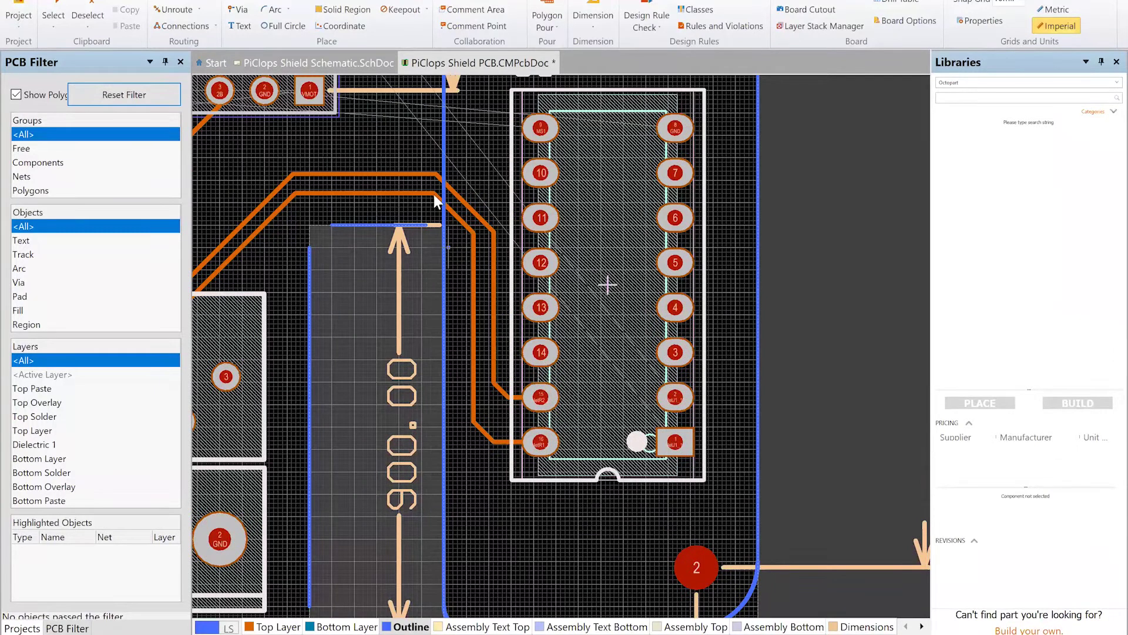
scroll(436, 200, "up", 3)
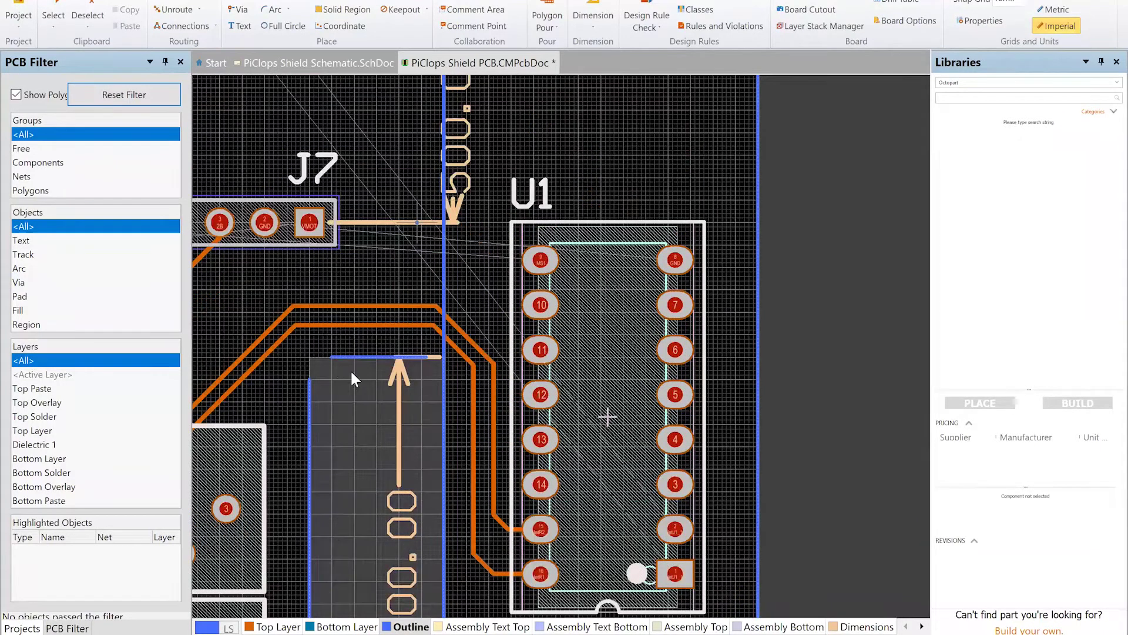
right_click(309, 379)
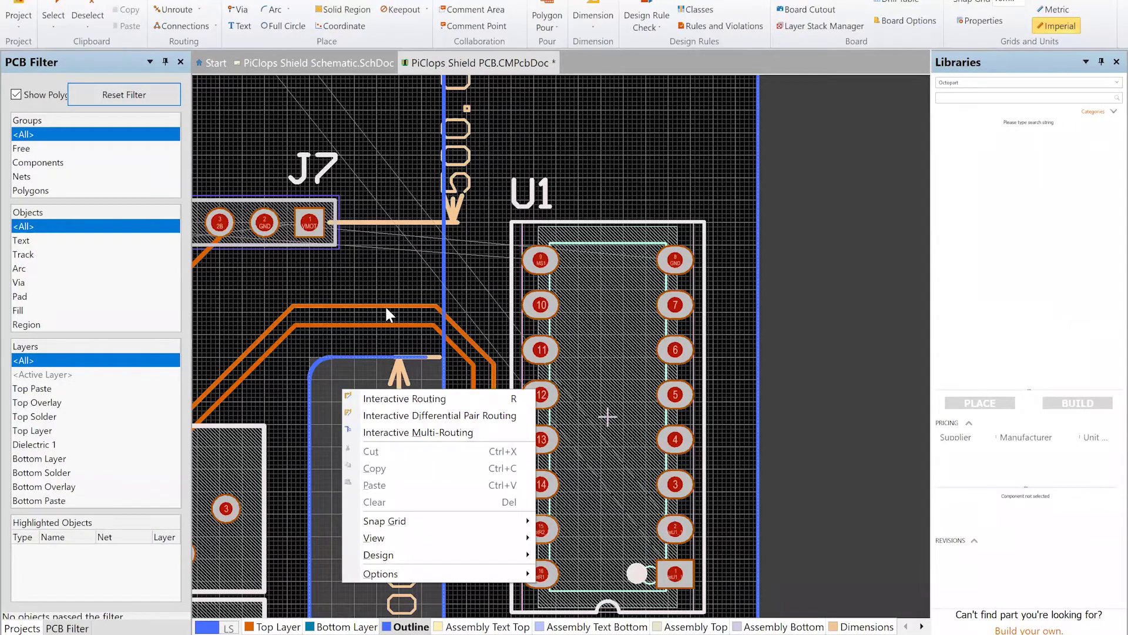
key("Escape")
Delete the overlong vertical Outline track that runs from the cutout's right edge up into the 40-pin header
scroll(444, 276, "up", 10)
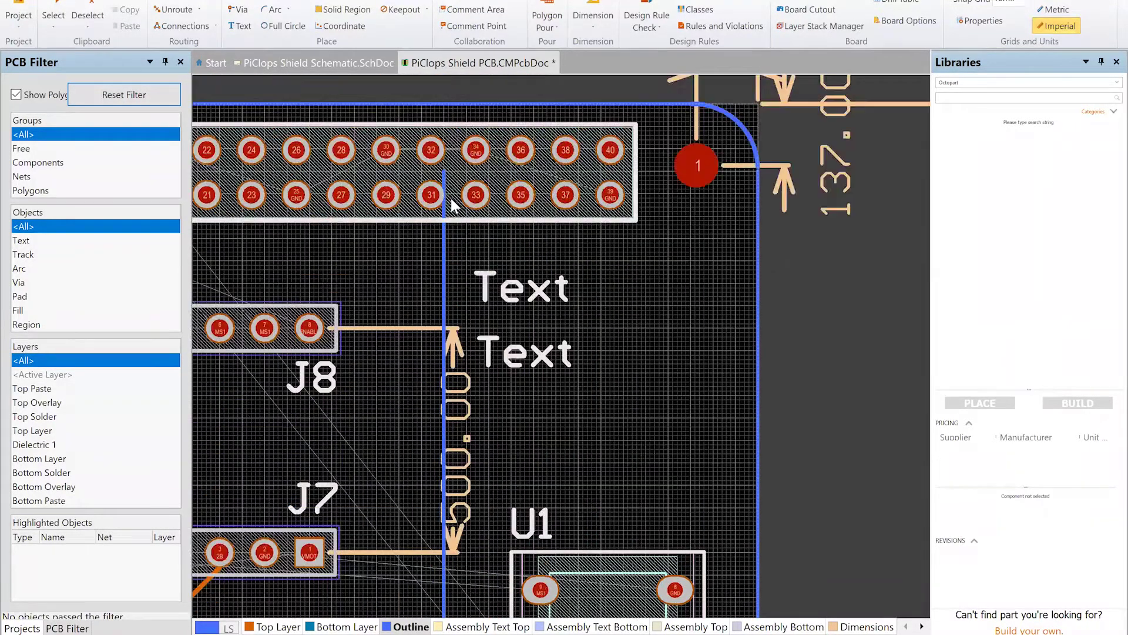
mouse_move(442, 330)
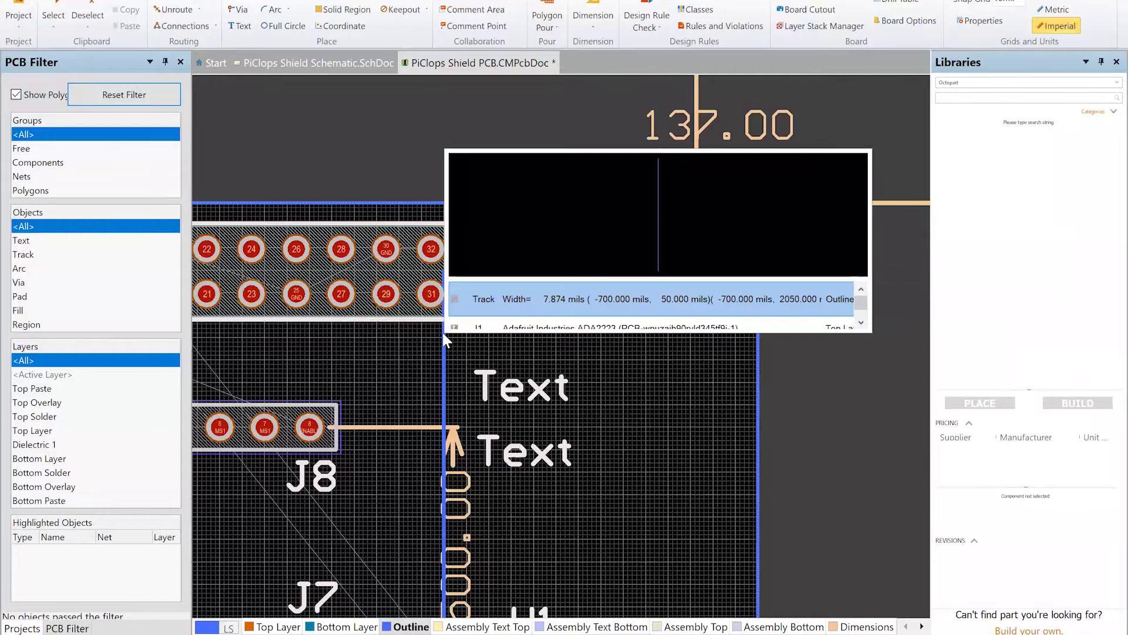
left_click(444, 334)
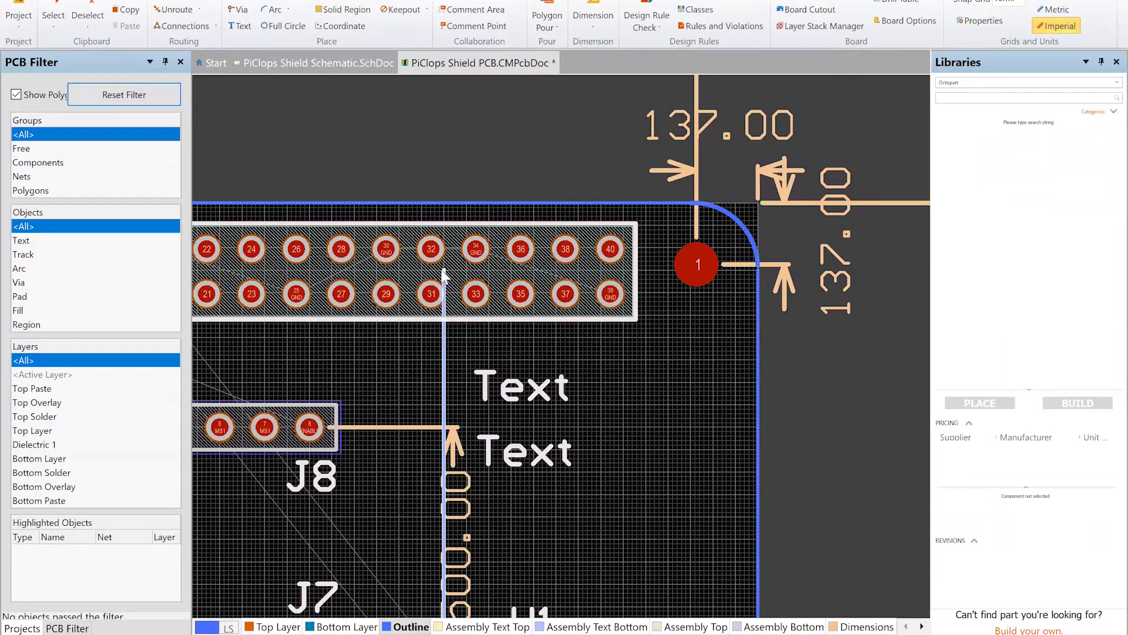
scroll(455, 389, "down", 6)
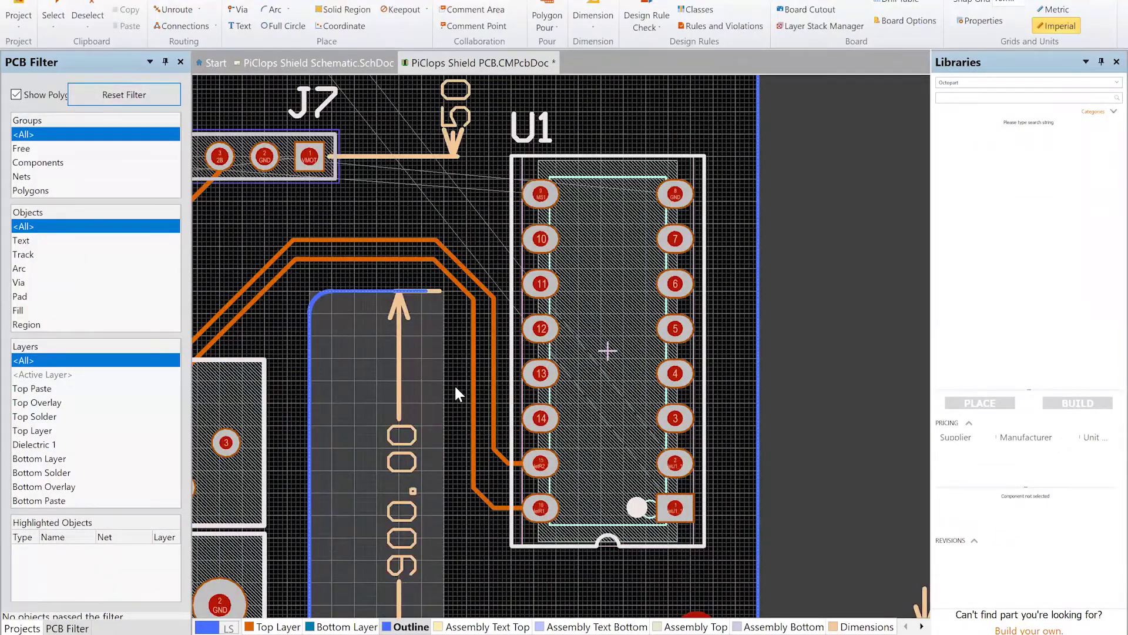
Close the cutout outline with a track down its right edge and edge arcs at its upper-right and lower-left corners
scroll(456, 389, "up", 5)
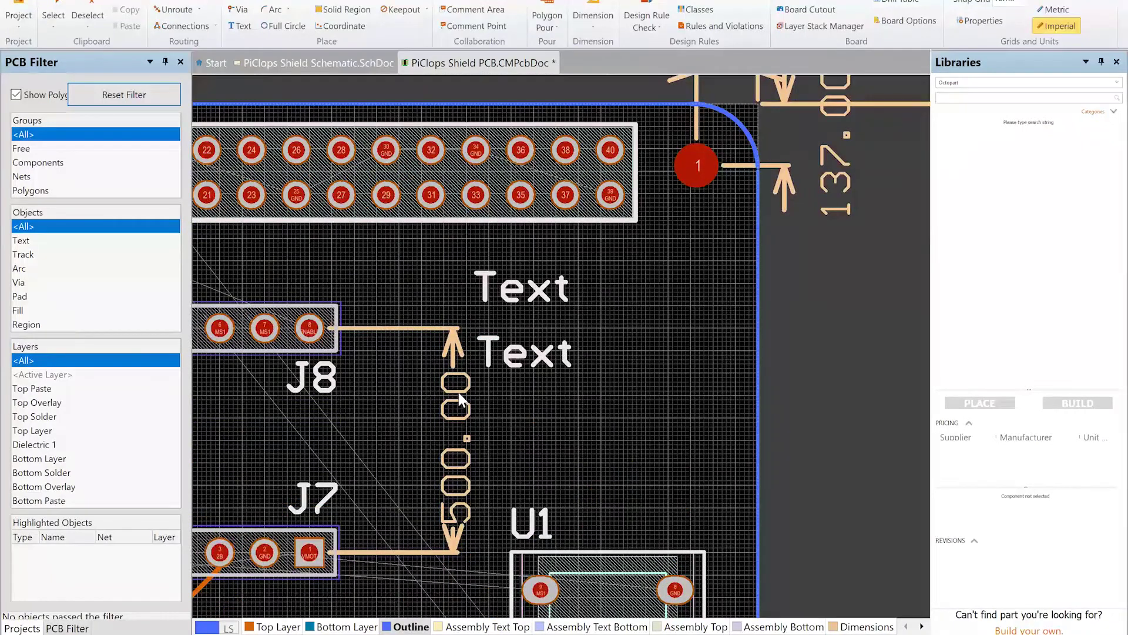
scroll(457, 392, "down", 2)
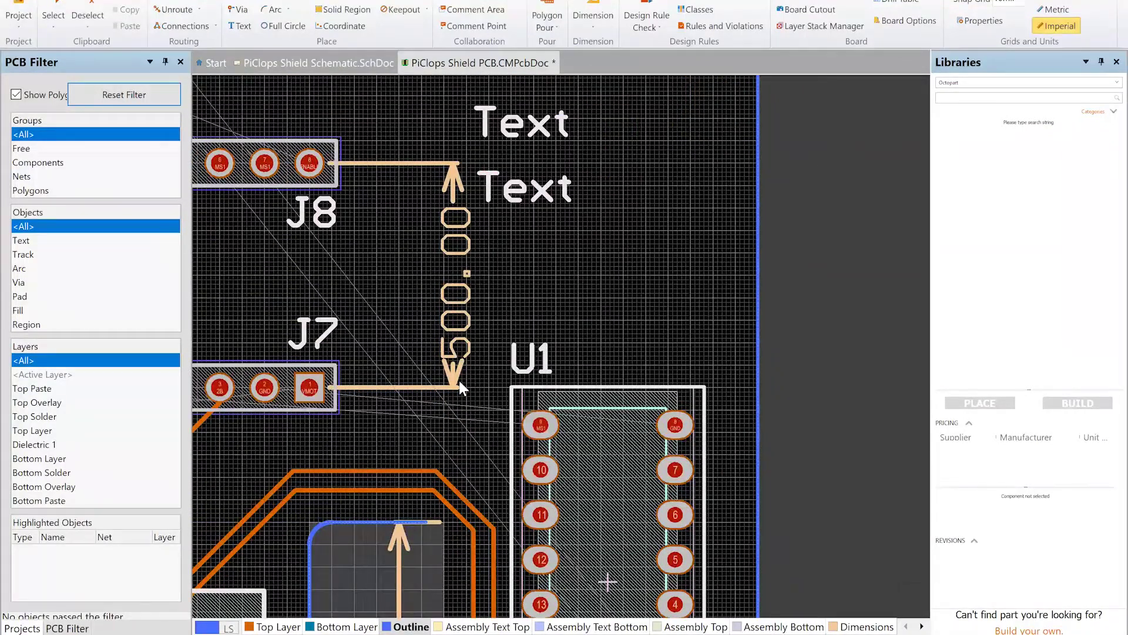
scroll(459, 382, "down", 5)
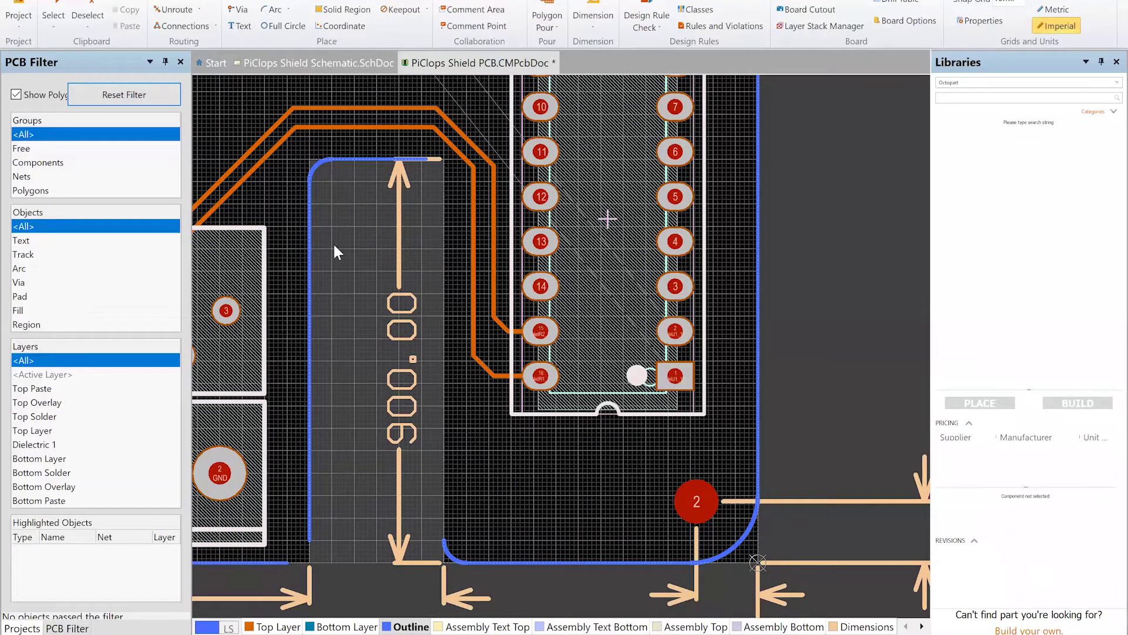
left_click(276, 9)
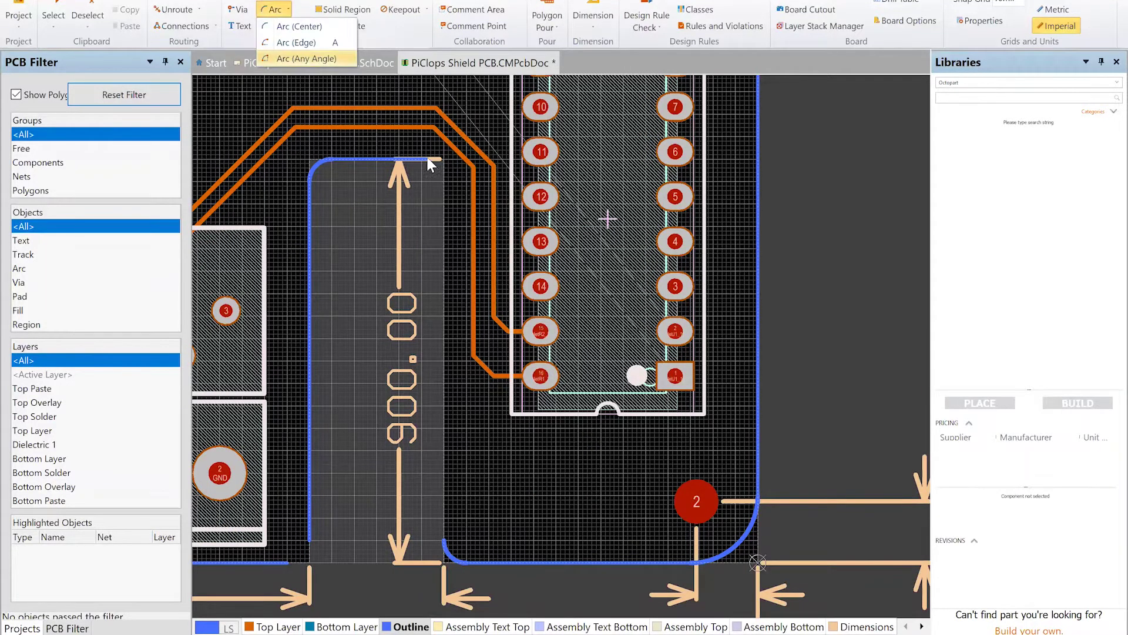
left_click(435, 165)
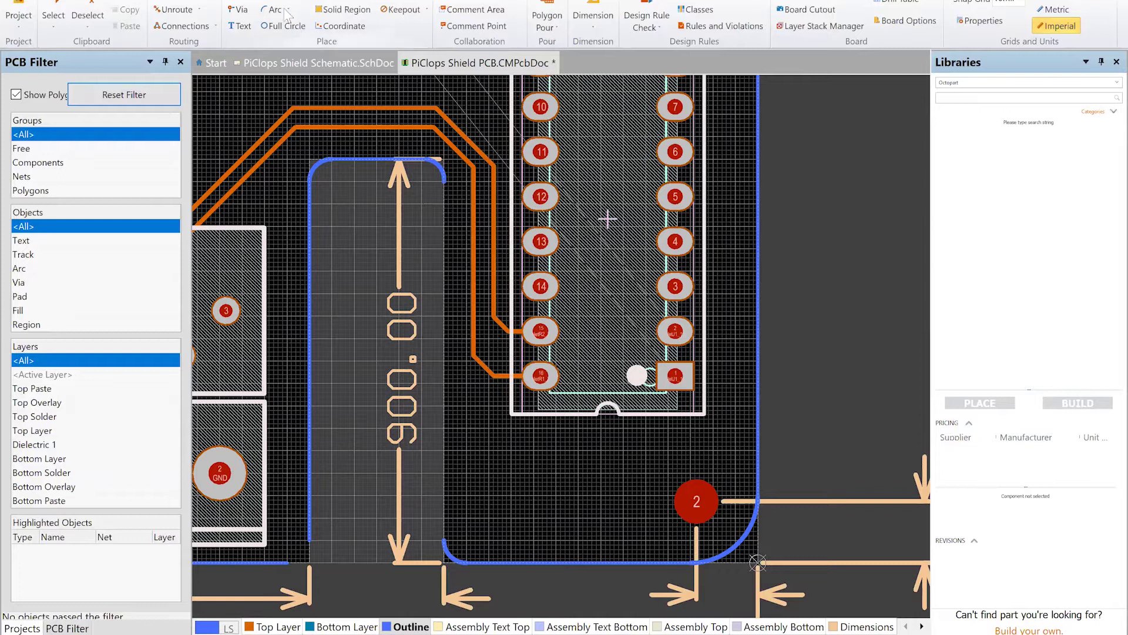
left_click(443, 182)
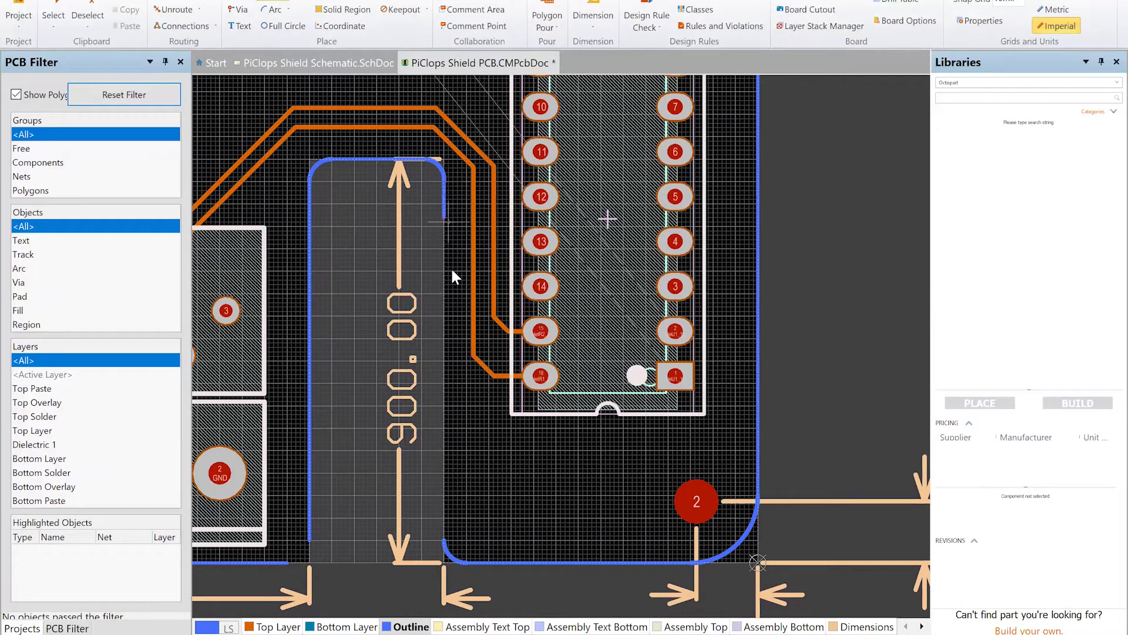
left_click(445, 540)
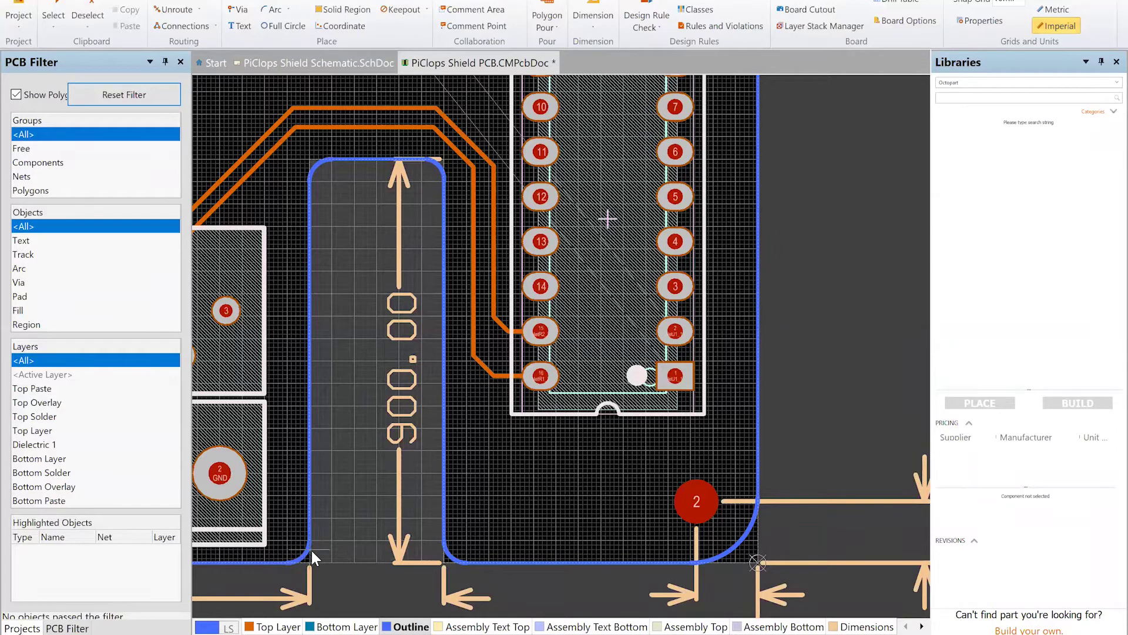
Inspect the traced outline around the whole board, checking the corner arcs and how the cutout's upper-left arc meets its tracks
scroll(312, 550, "left", 6, "shift")
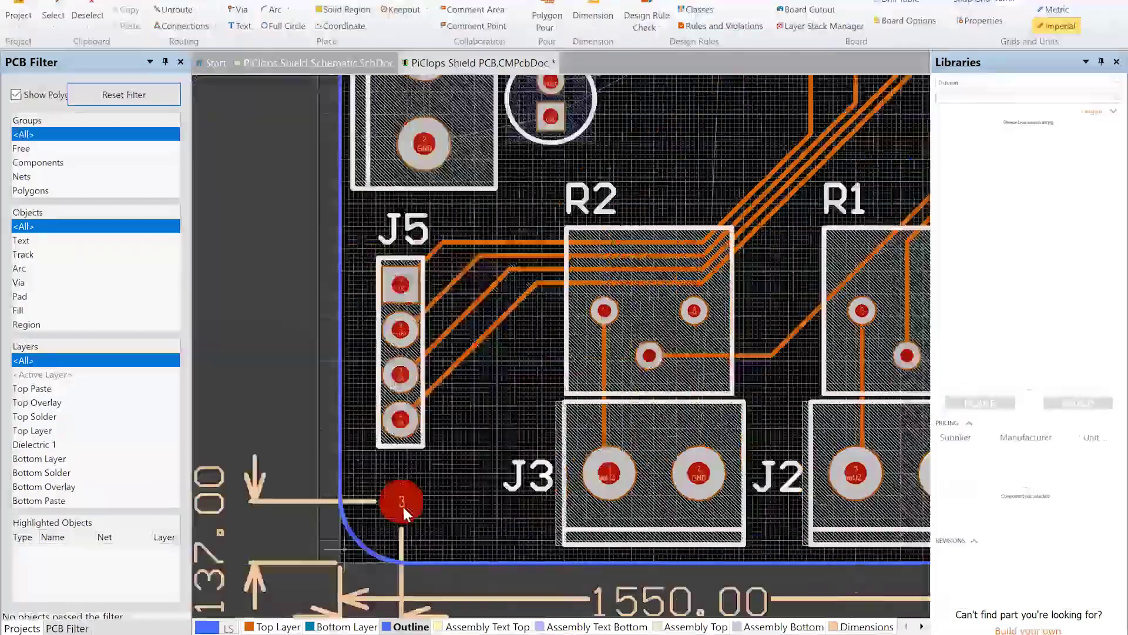
scroll(402, 504, "up", 10)
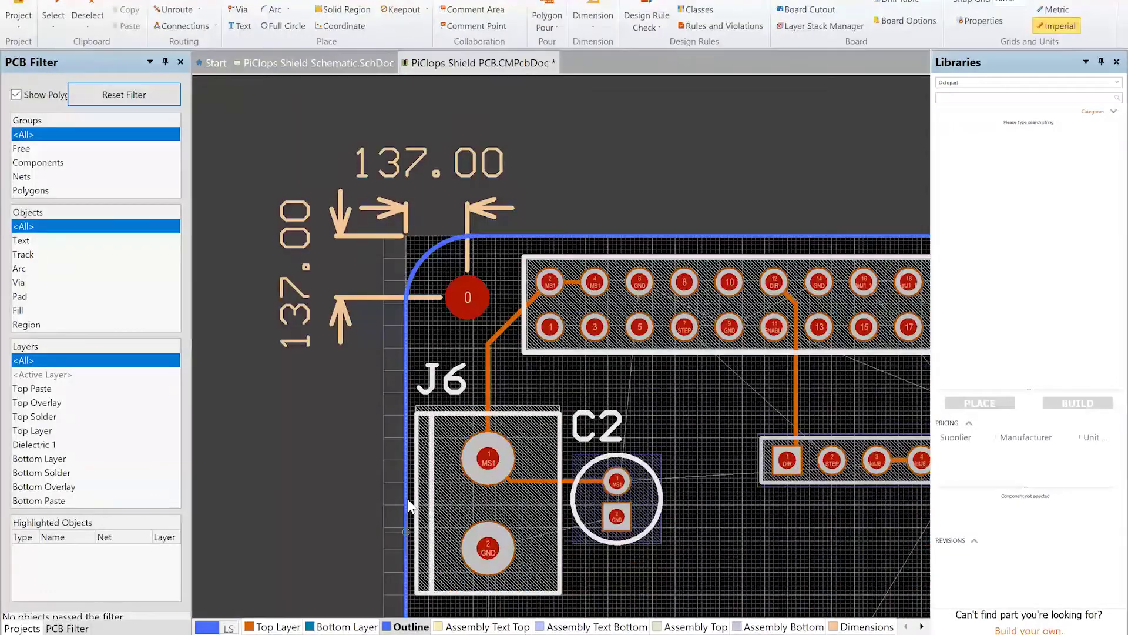
scroll(411, 509, "right", 10, "shift")
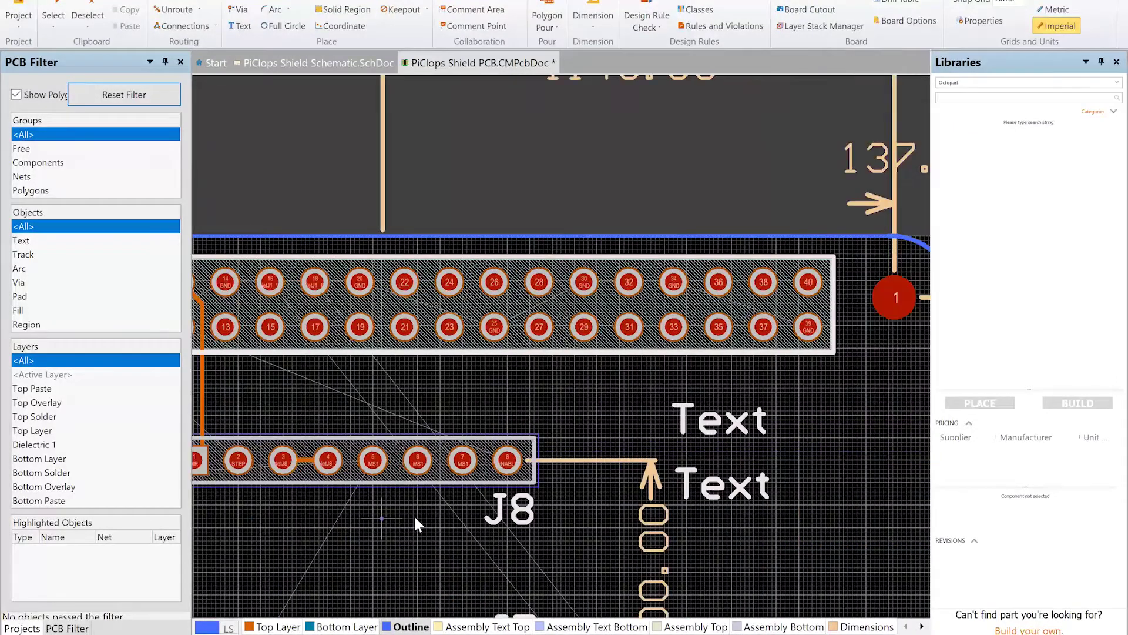
scroll(415, 523, "right", 5, "shift")
scroll(416, 521, "down", 6)
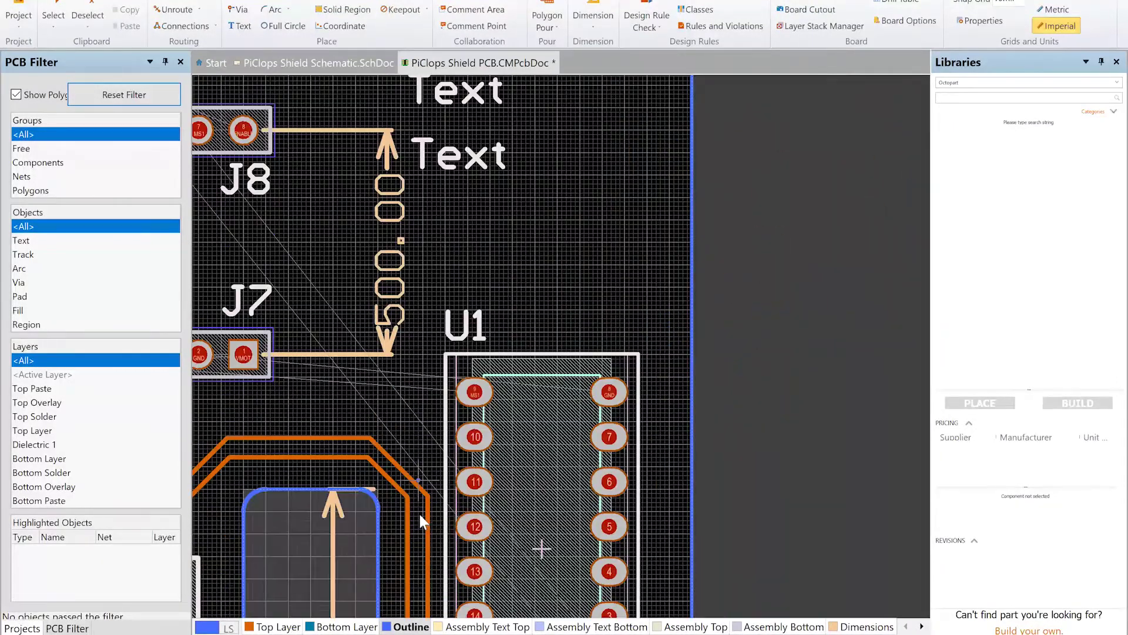
scroll(419, 516, "down", 7)
scroll(421, 511, "left", 4, "shift")
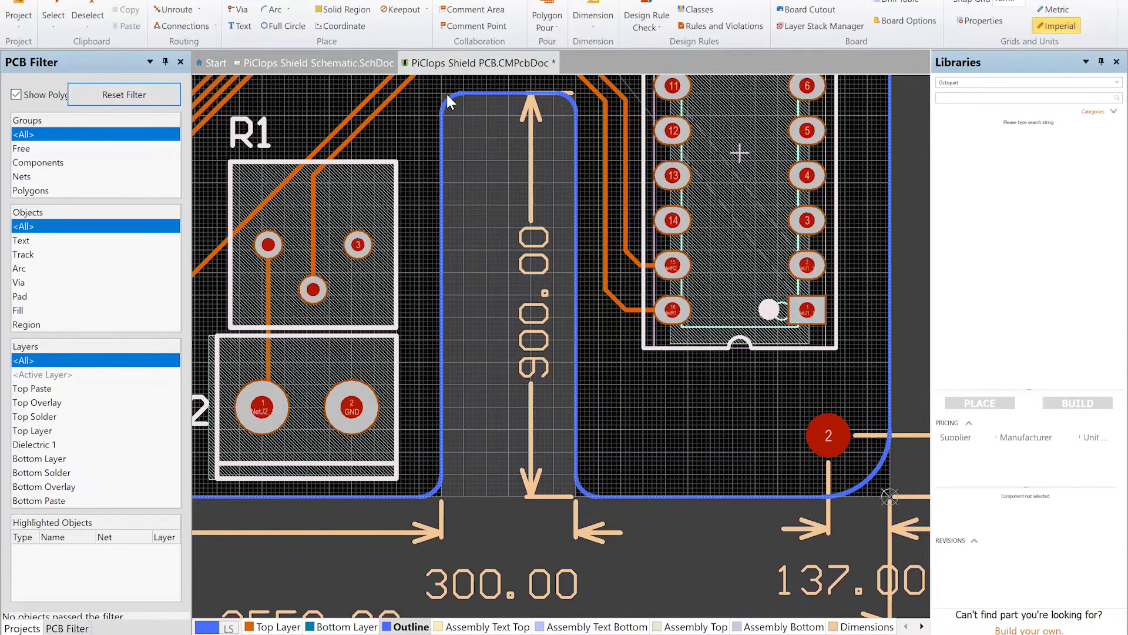
scroll(446, 93, "up", 6, "ctrl")
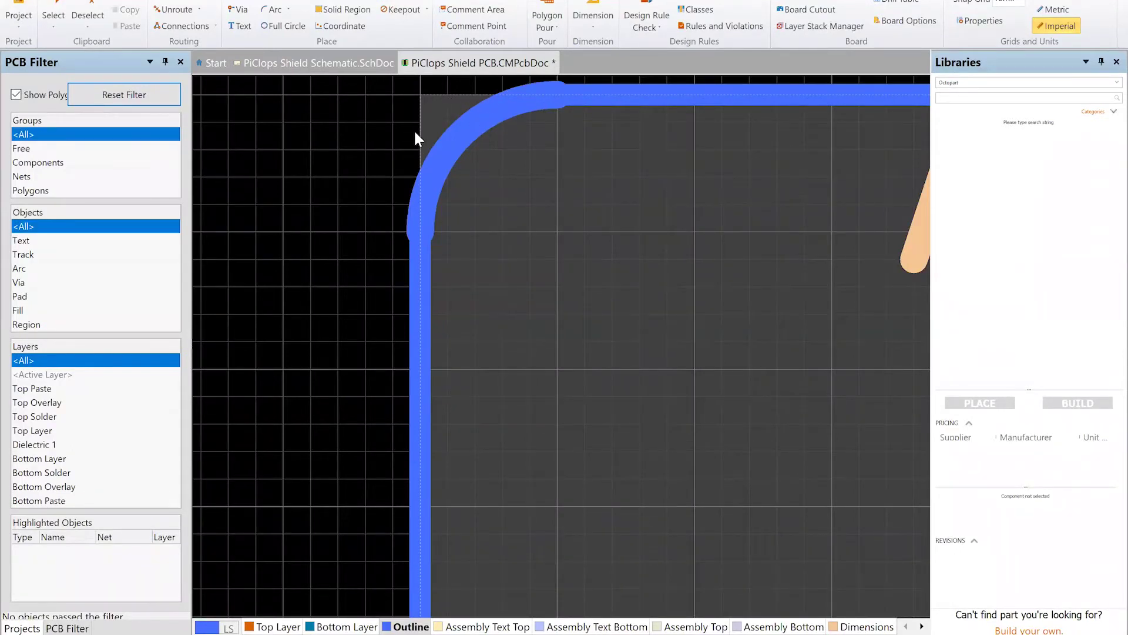
scroll(415, 153, "down", 6, "ctrl")
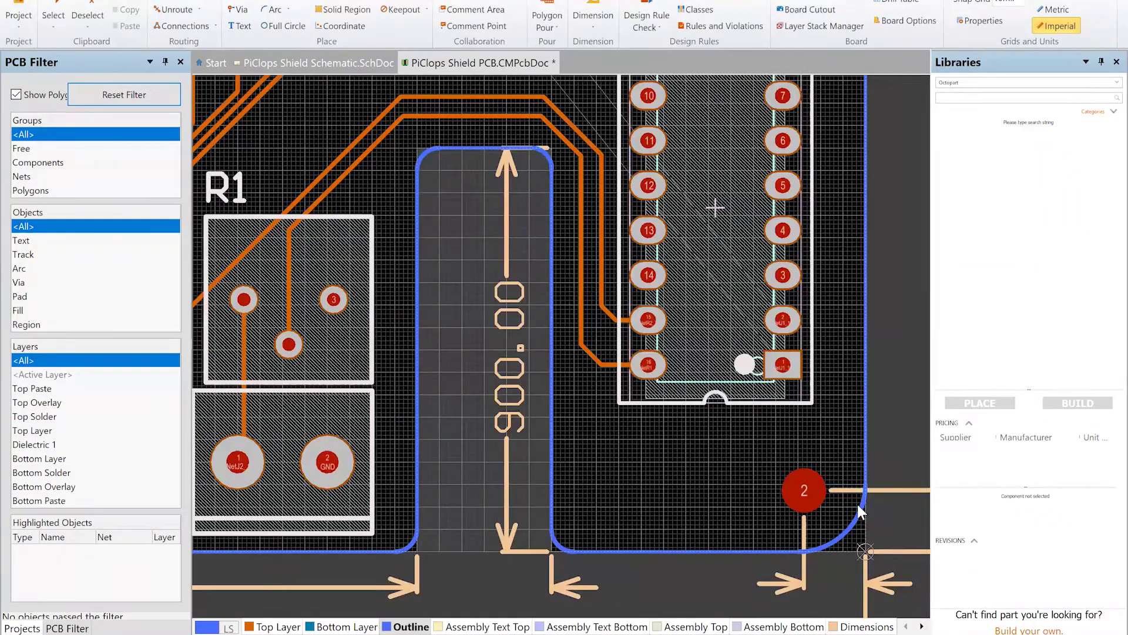
scroll(451, 482, "down", 3, "ctrl")
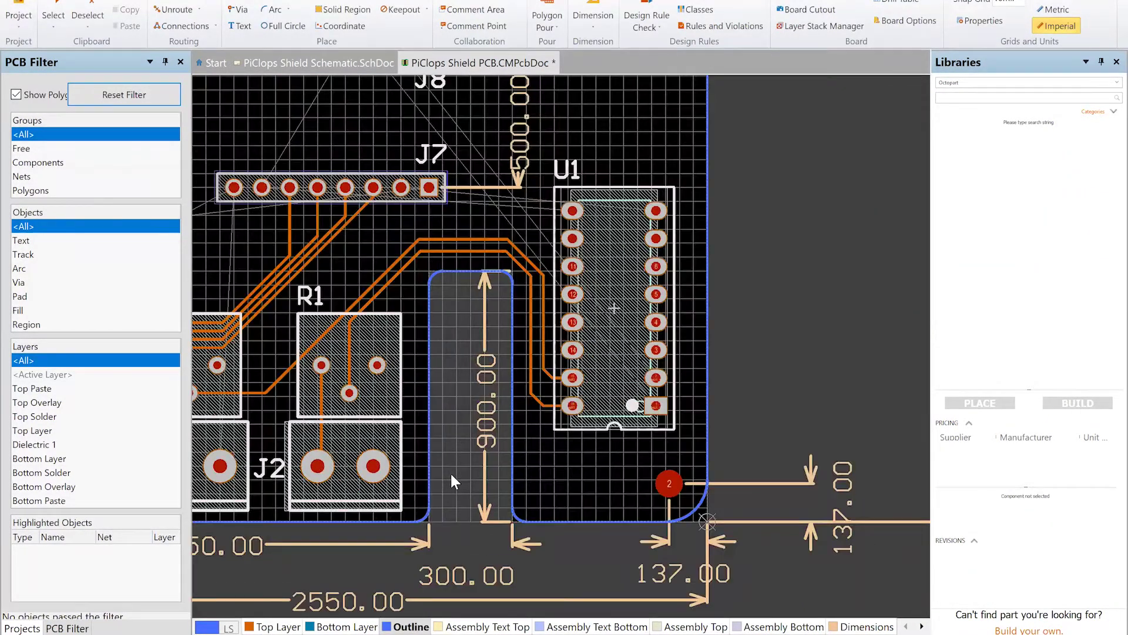
scroll(450, 482, "down", 1, "ctrl")
scroll(450, 471, "left", 2, "shift")
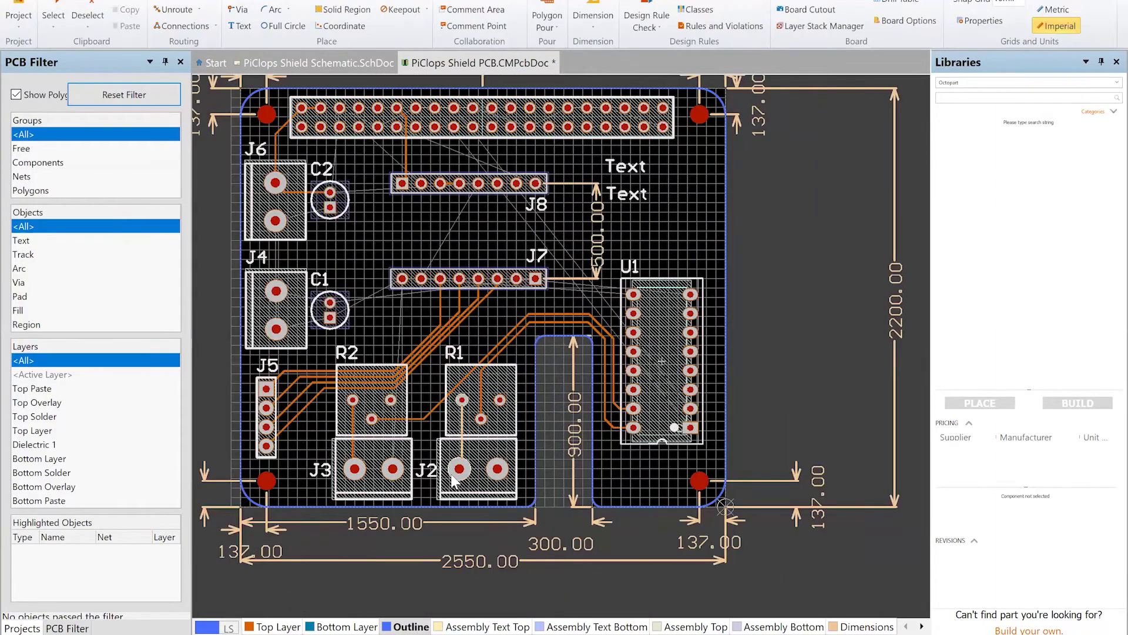
Select every Outline track and corner arc individually around the board perimeter, including the bottom cutout
left_click(375, 91)
left_click(447, 239)
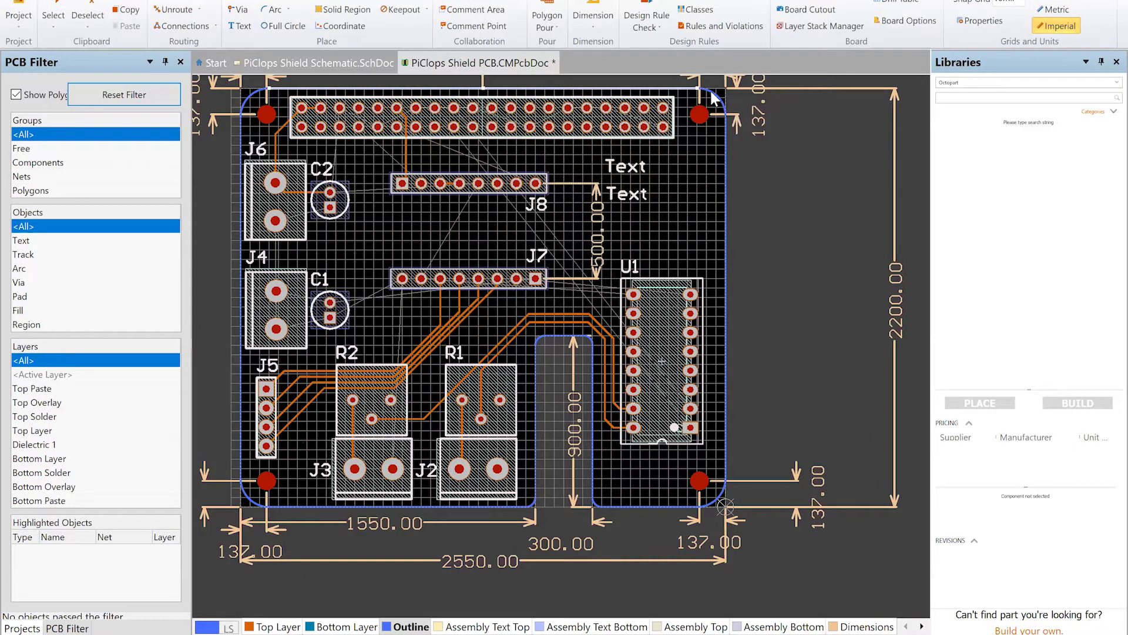
left_click(725, 134, "shift")
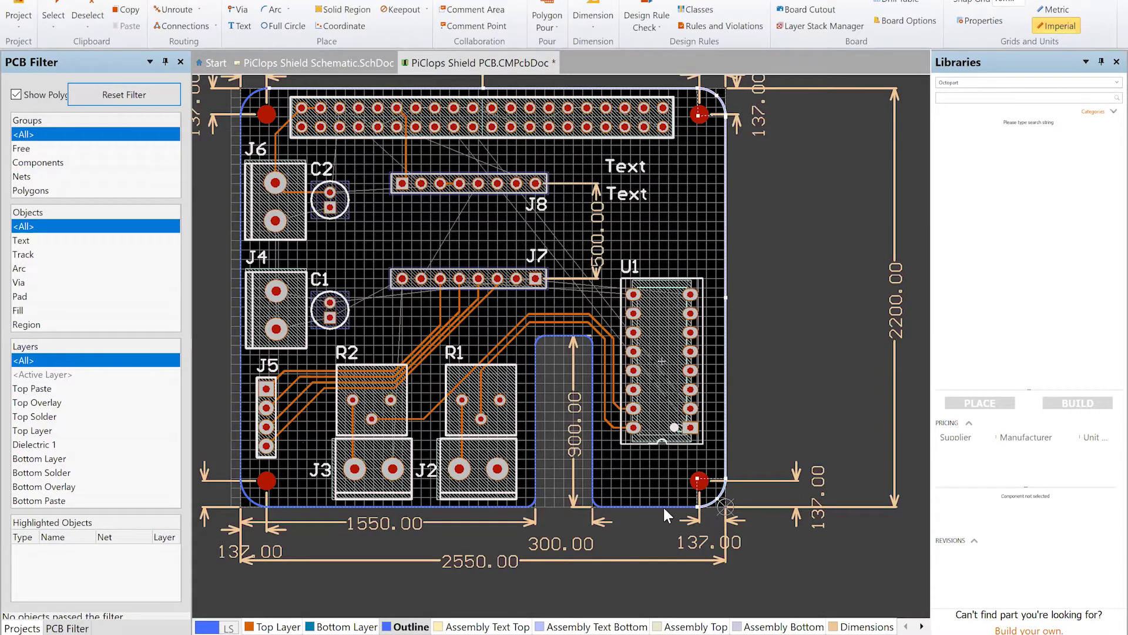
left_click(641, 506, "shift")
left_click(591, 473, "shift")
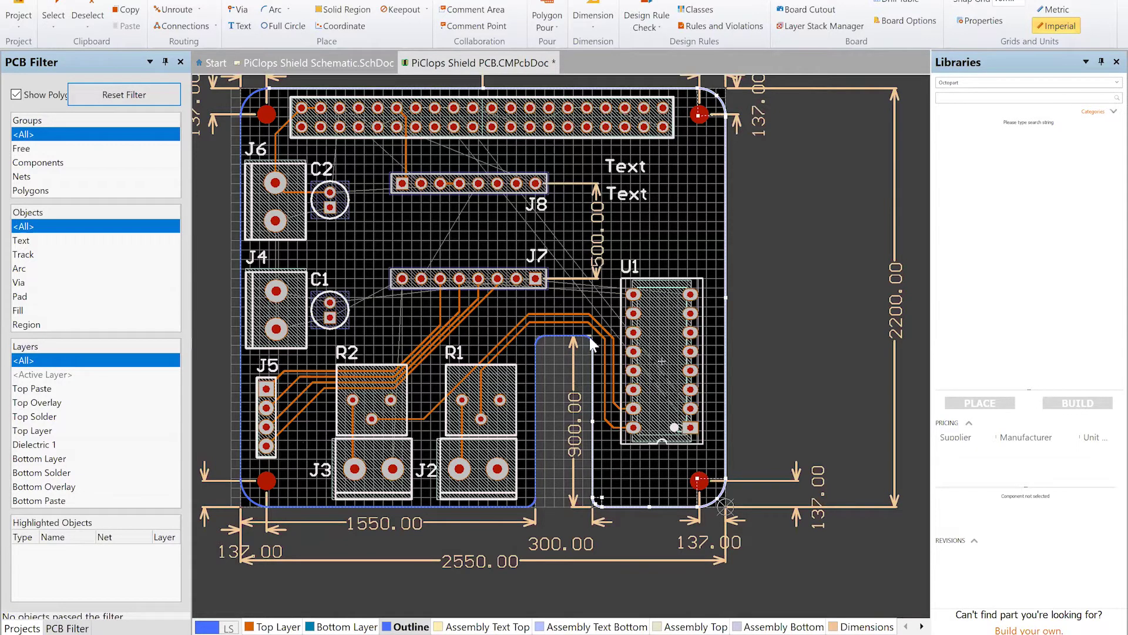
left_click(565, 336, "shift")
left_click(535, 352, "shift")
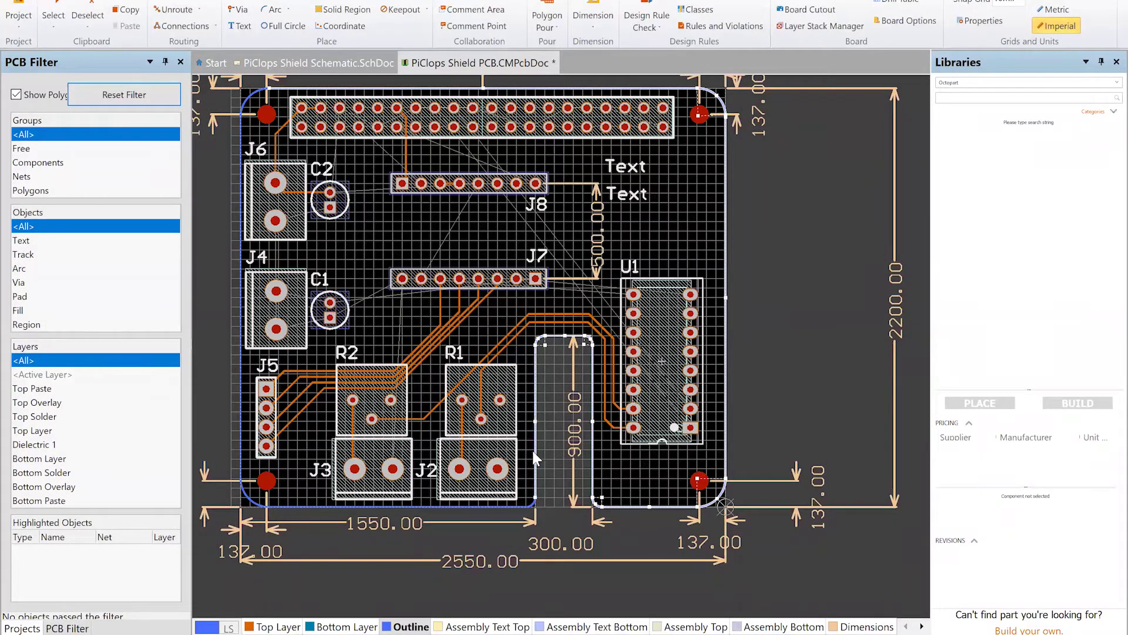
left_click(516, 506, "shift")
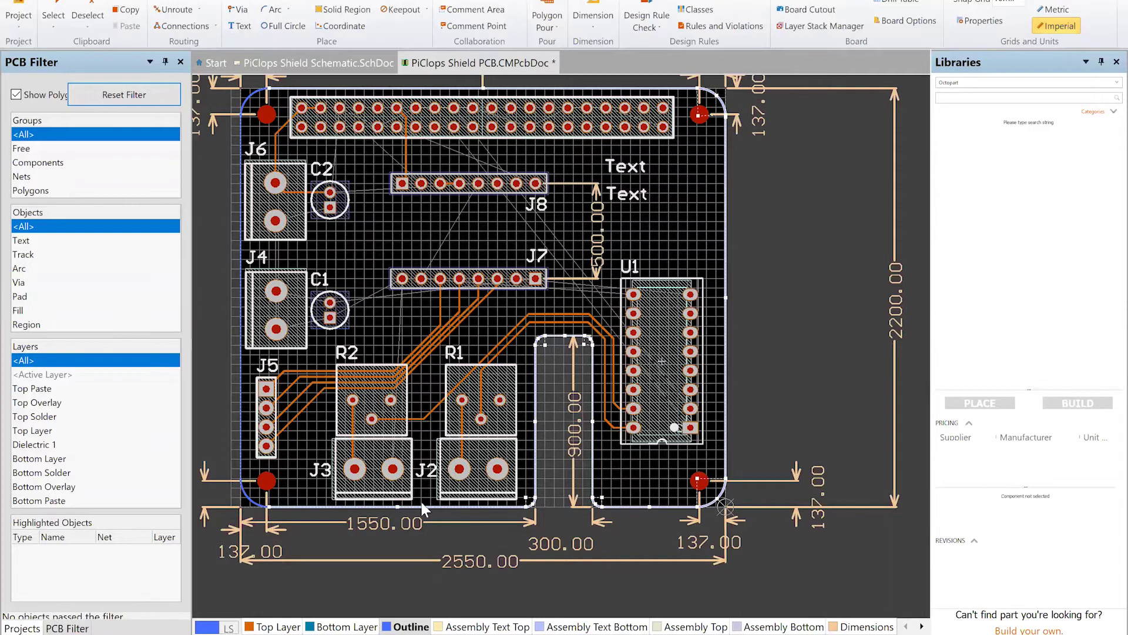
left_click(246, 497, "shift")
left_click(239, 450, "shift")
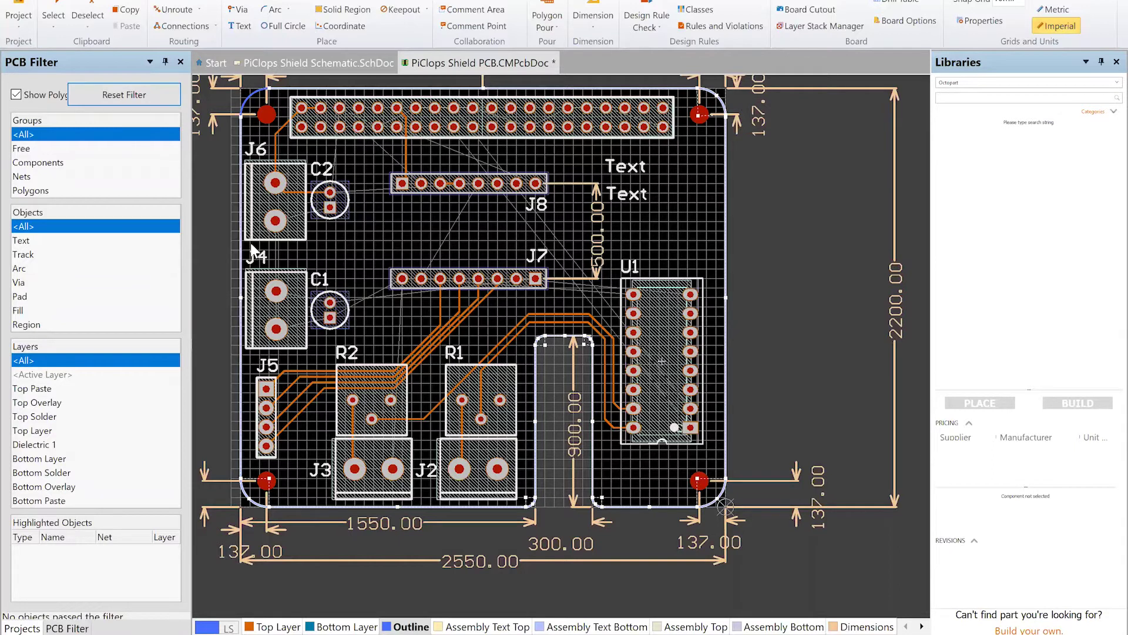
left_click(247, 92, "shift")
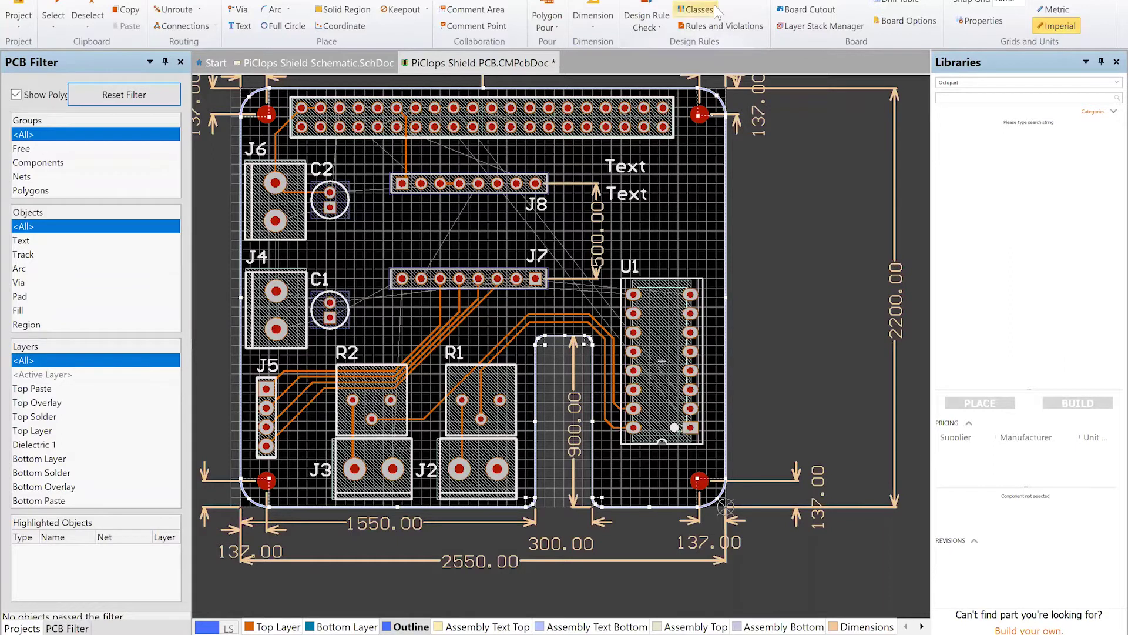
Try to define the board shape from the selected objects, agreeing to find the outline using the primitives' external edges
left_click(841, 4)
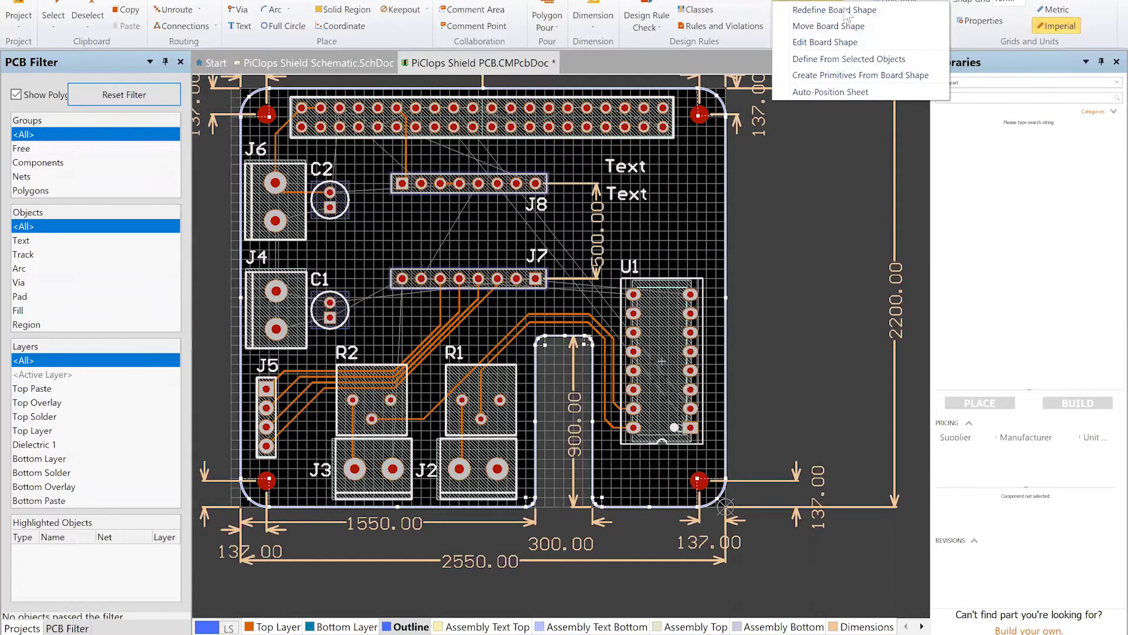
left_click(870, 59)
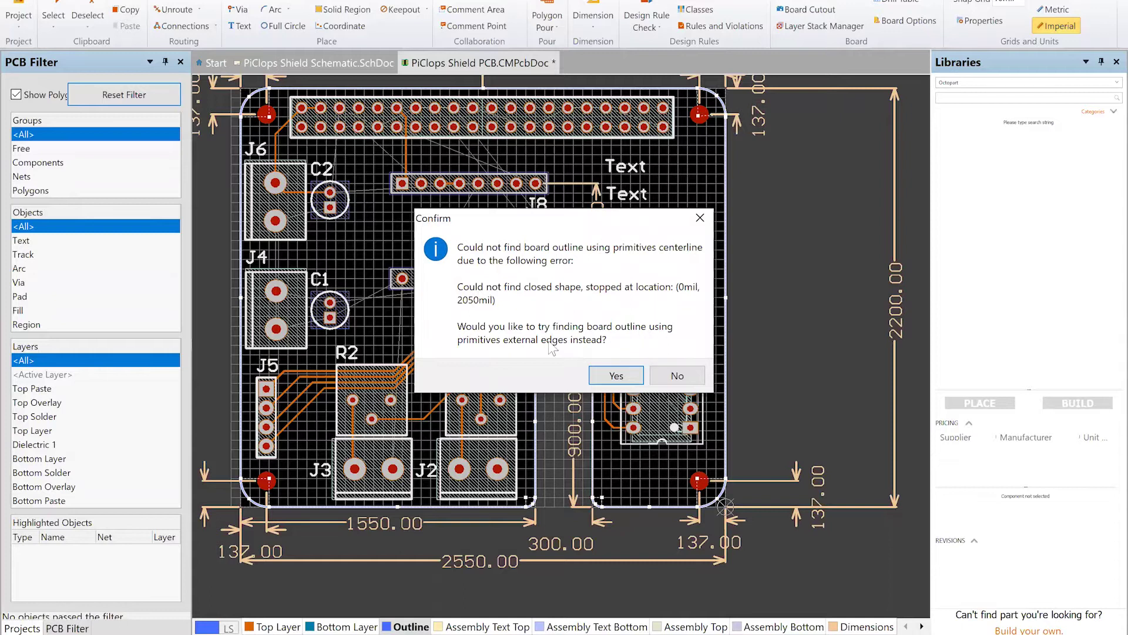
left_click(616, 375)
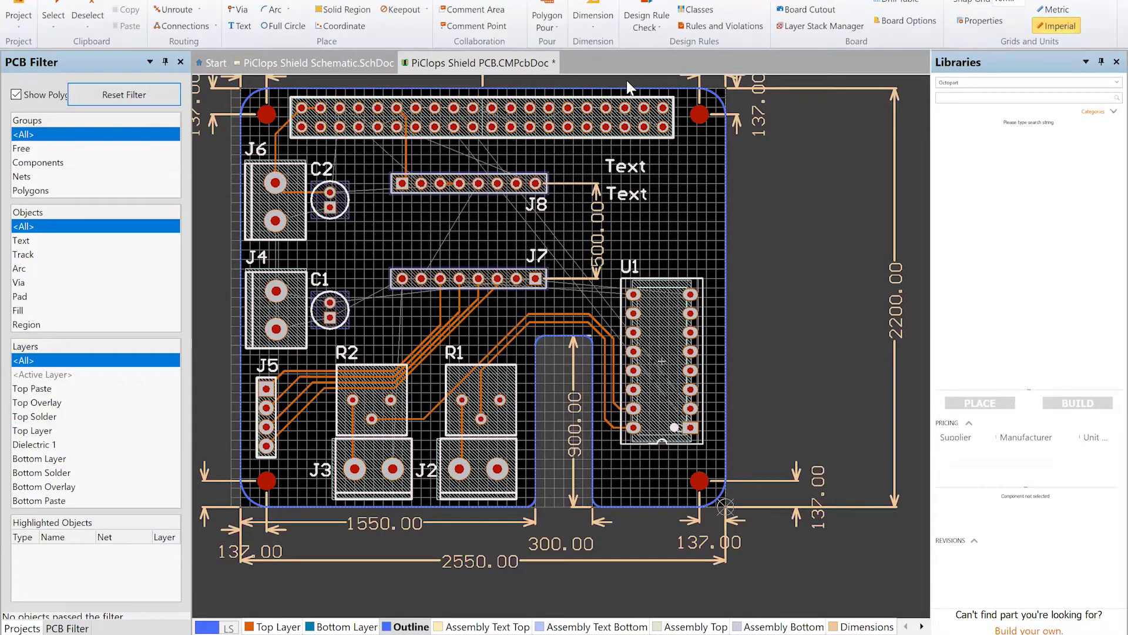
Filter the PCB to free tracks and arcs on the active layer and select all the filtered outline objects
left_click(344, 89)
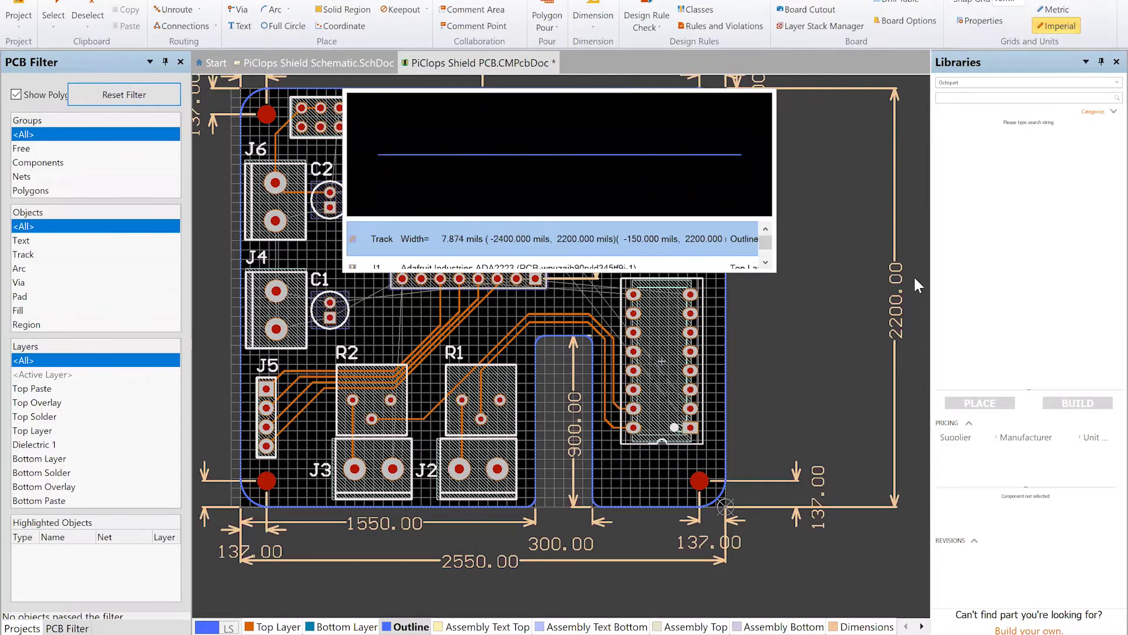
left_click(862, 246)
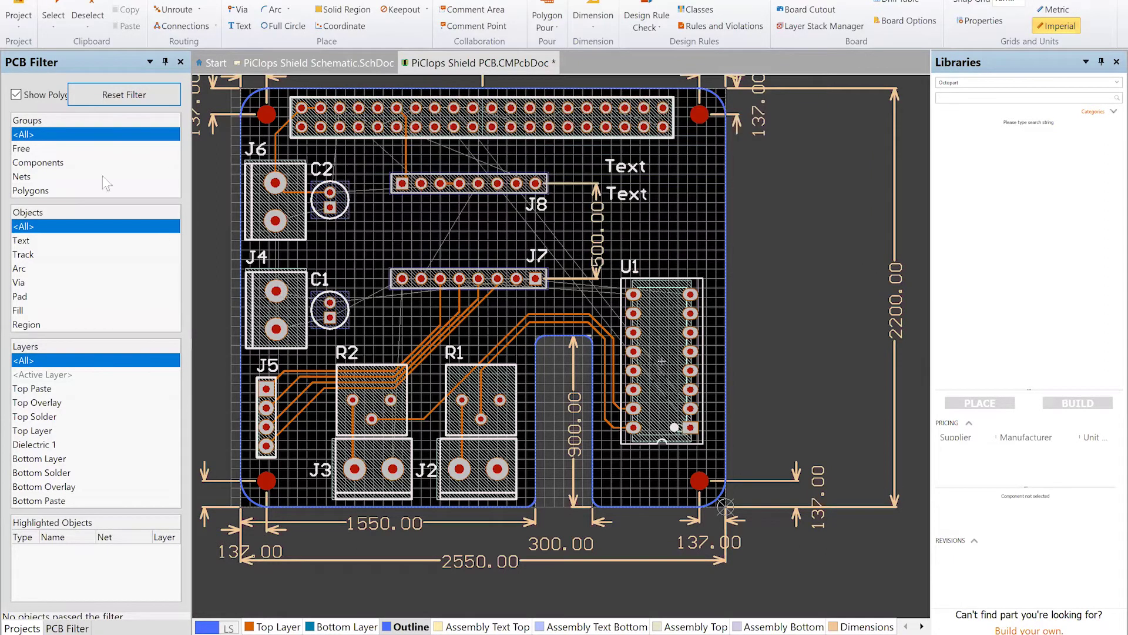
left_click(24, 149)
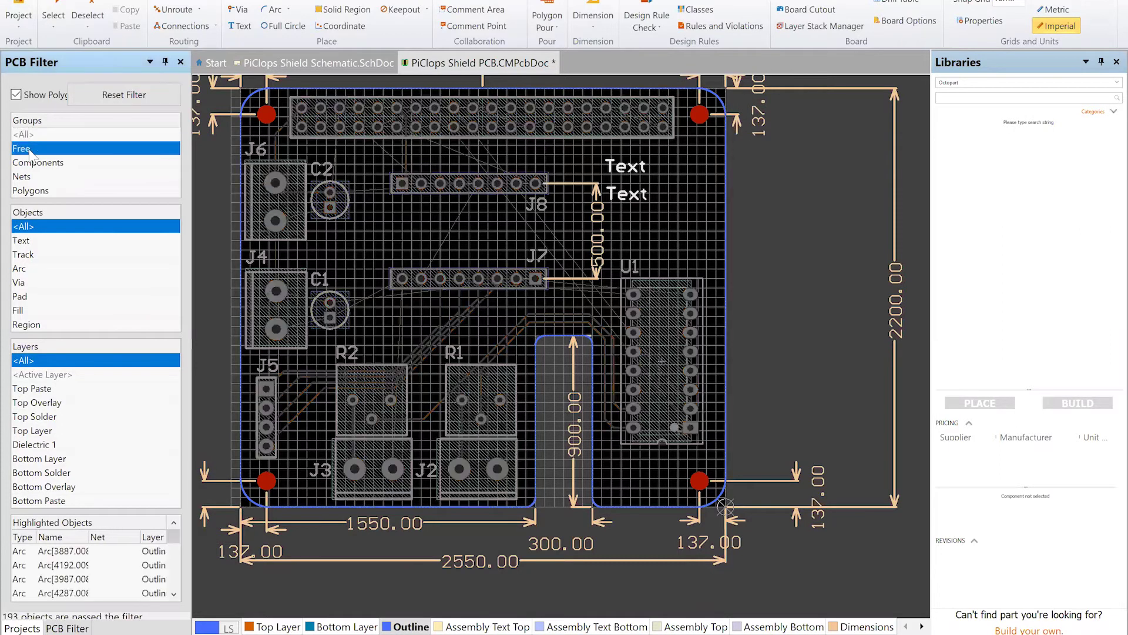
left_click(35, 257)
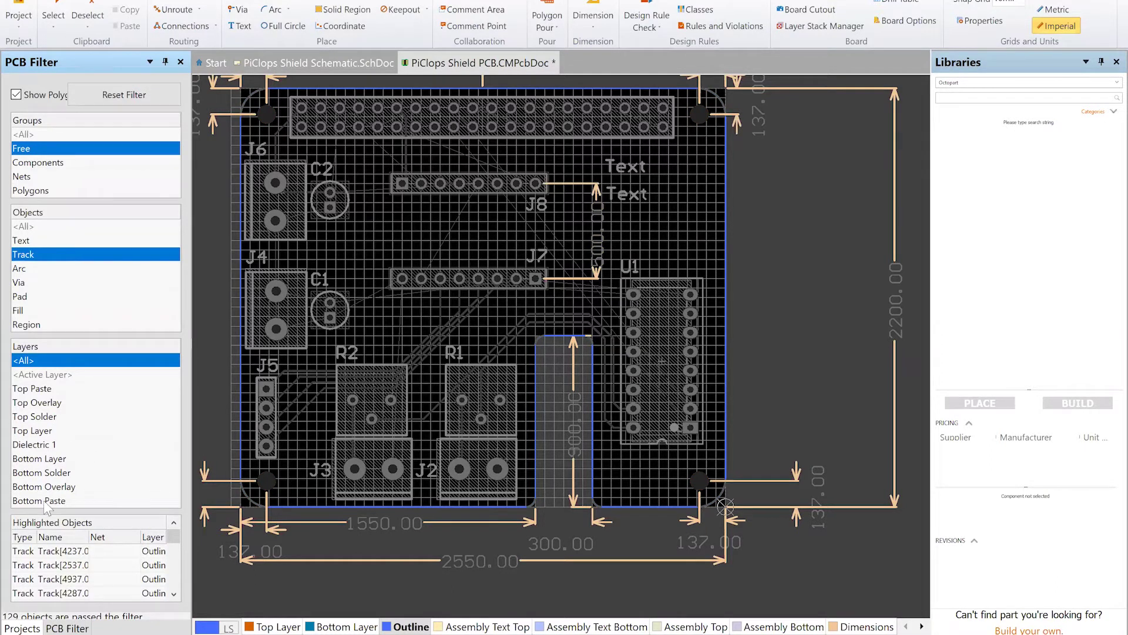
left_click(44, 375)
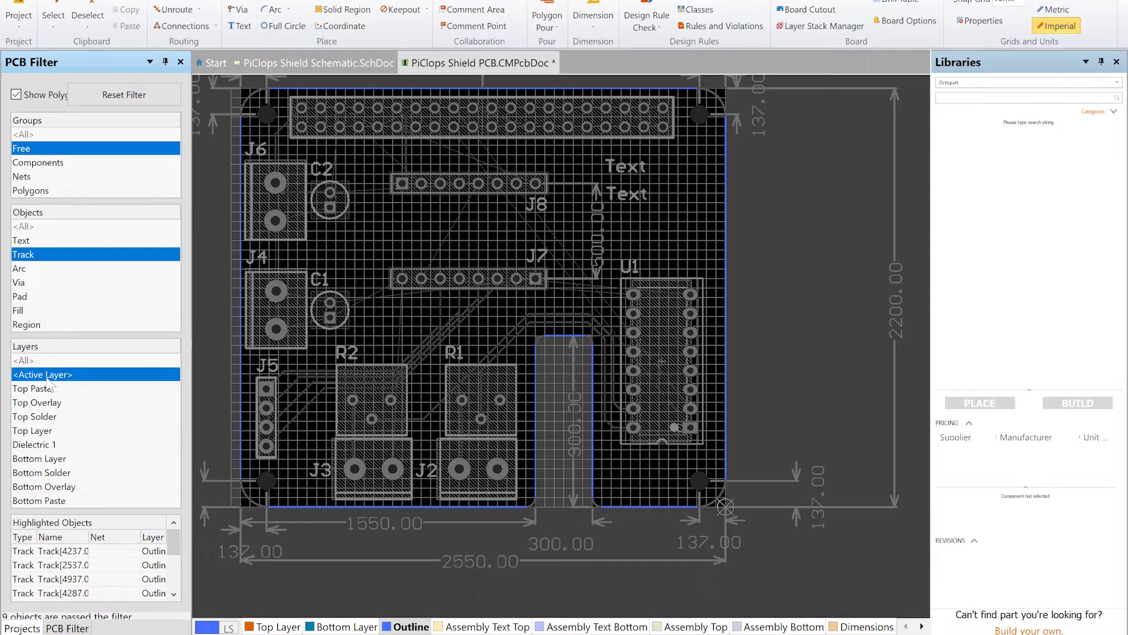
left_click(30, 272, "ctrl")
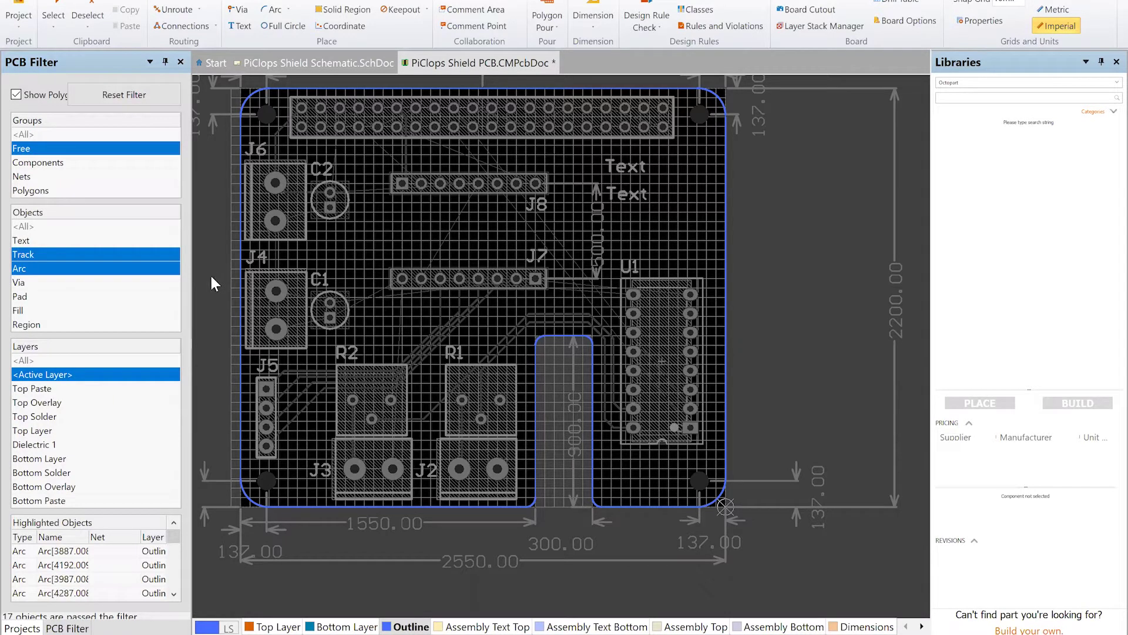
key("ctrl+a")
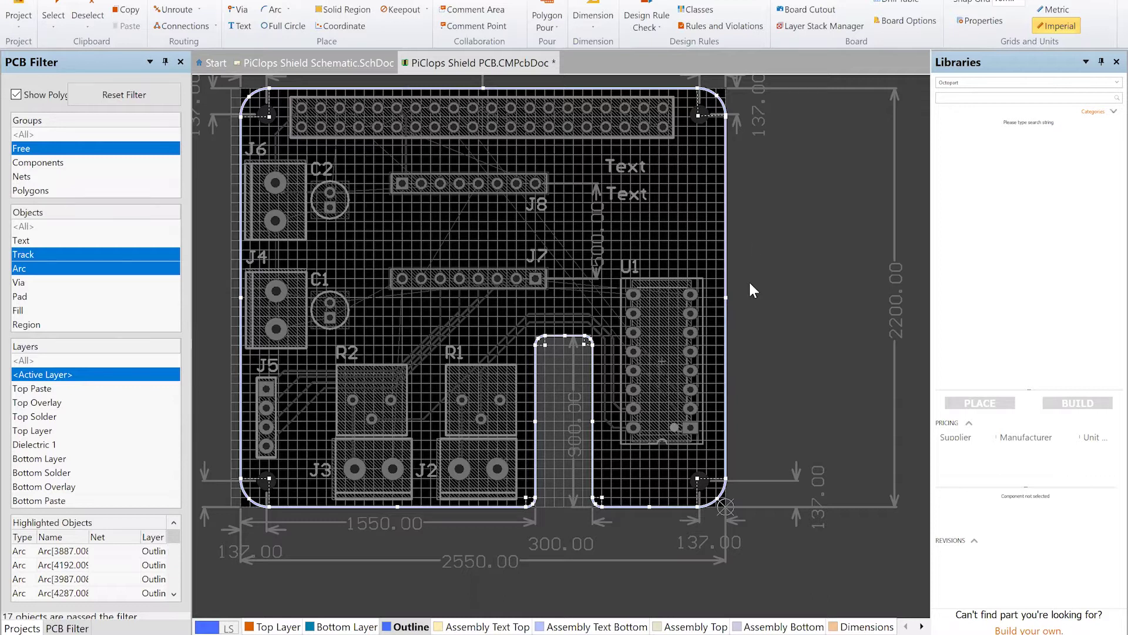
Try to define the board shape from the selected outline objects, declining the search by the primitives' external edges
left_click(843, 2)
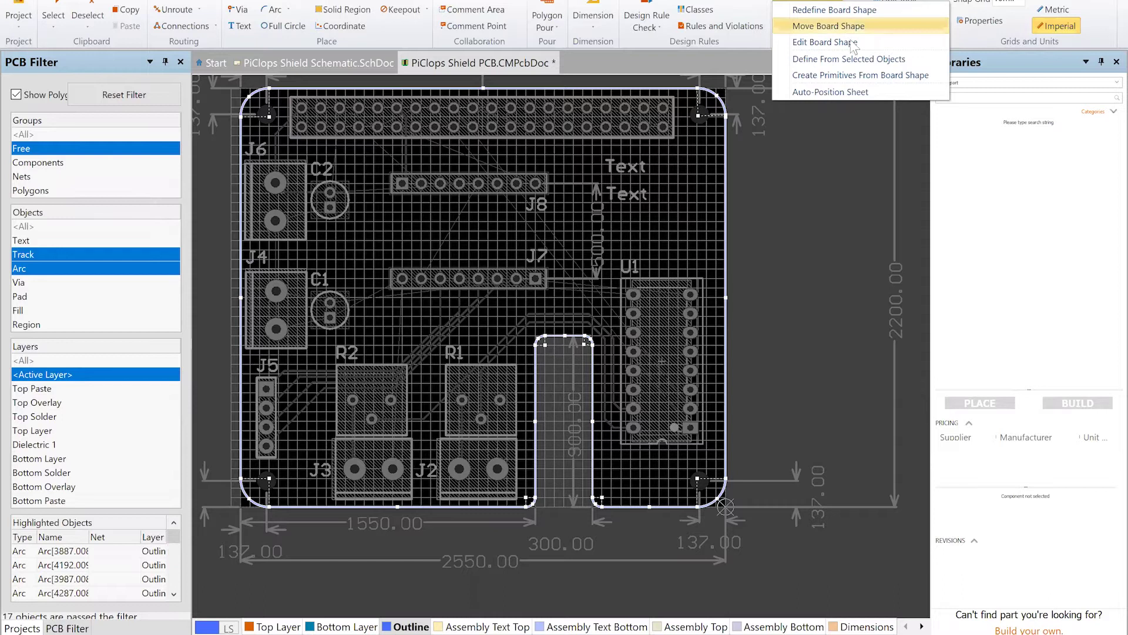
left_click(881, 60)
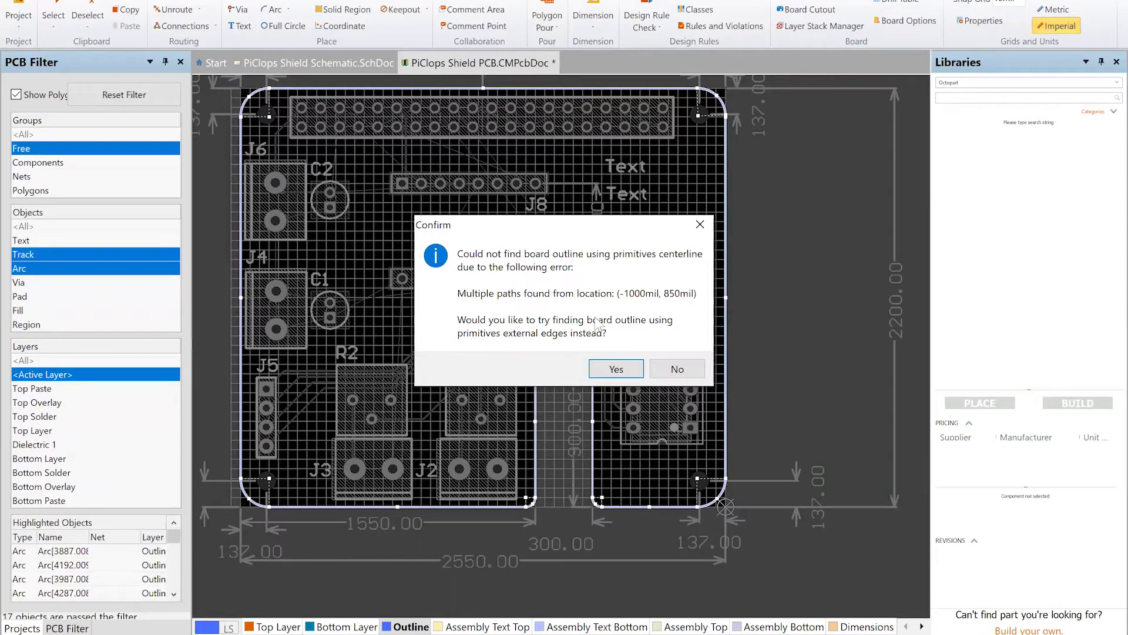
left_click(676, 371)
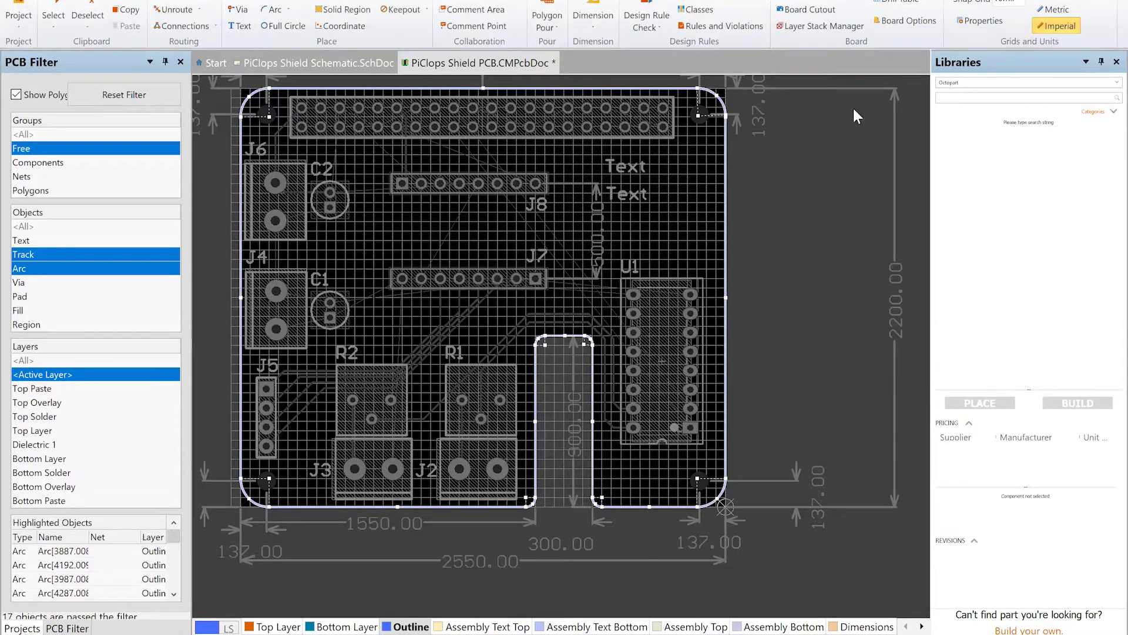
left_click(839, 2)
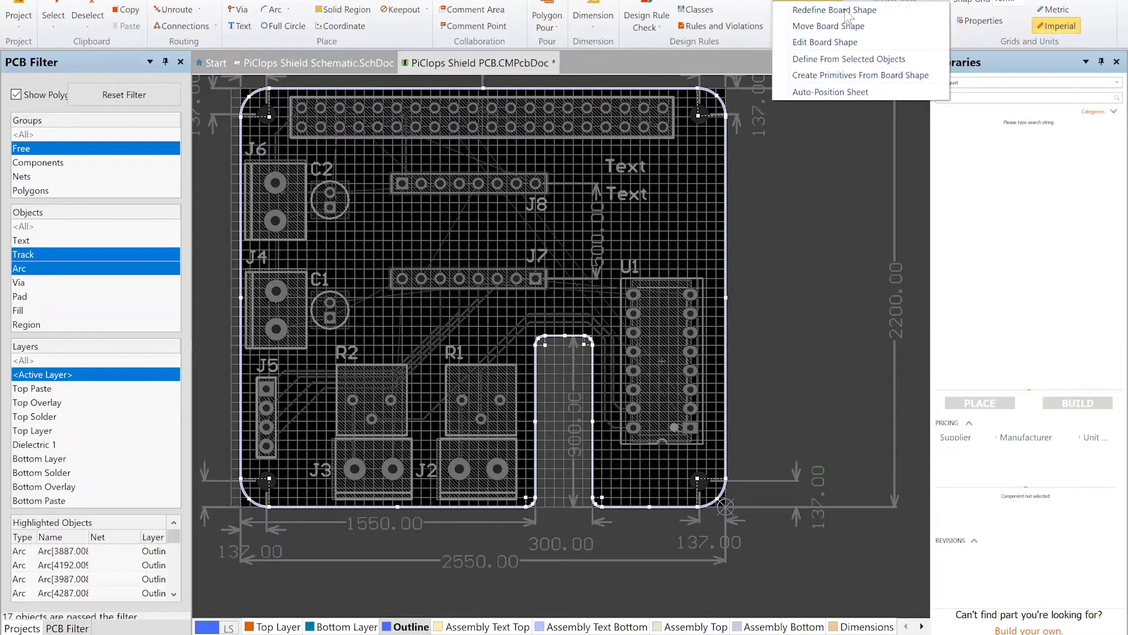
left_click(846, 10)
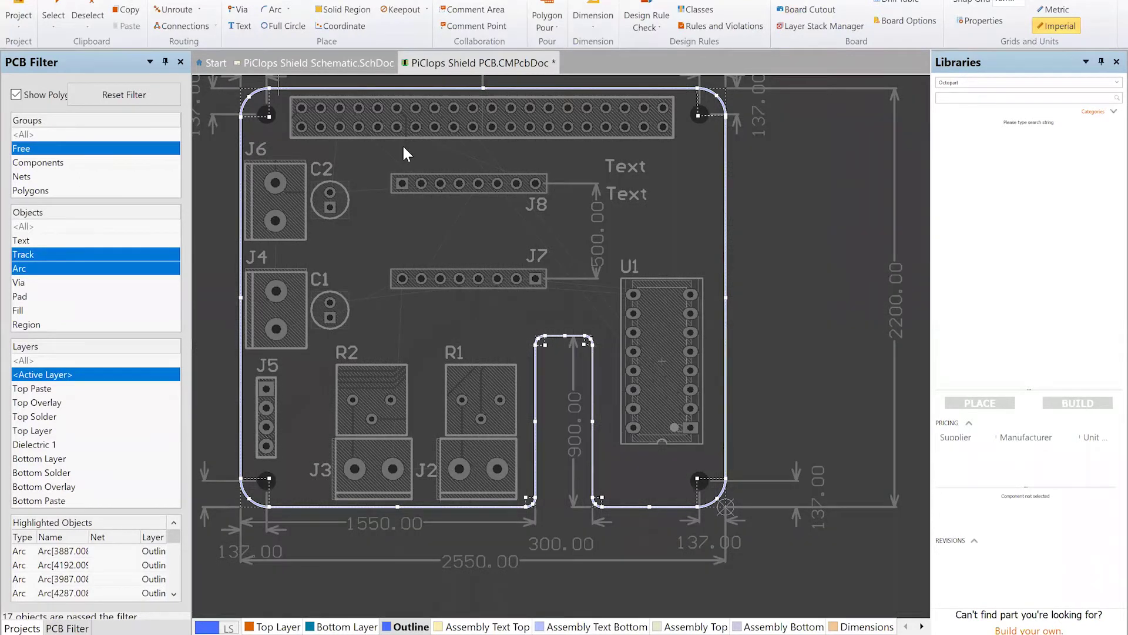
right_click(361, 209)
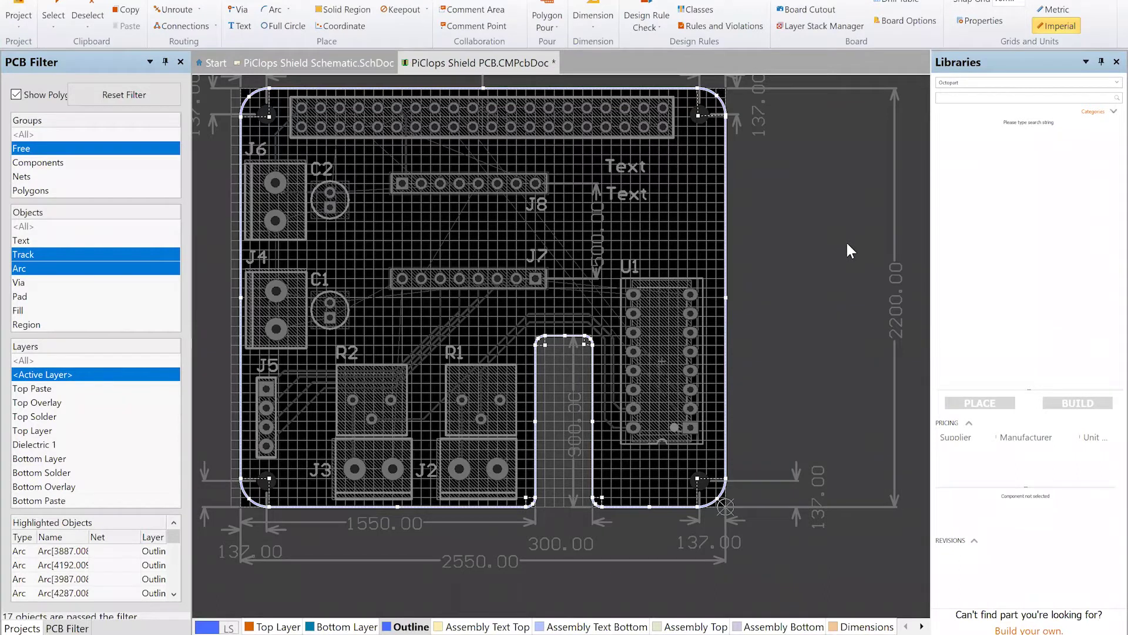
left_click(839, 3)
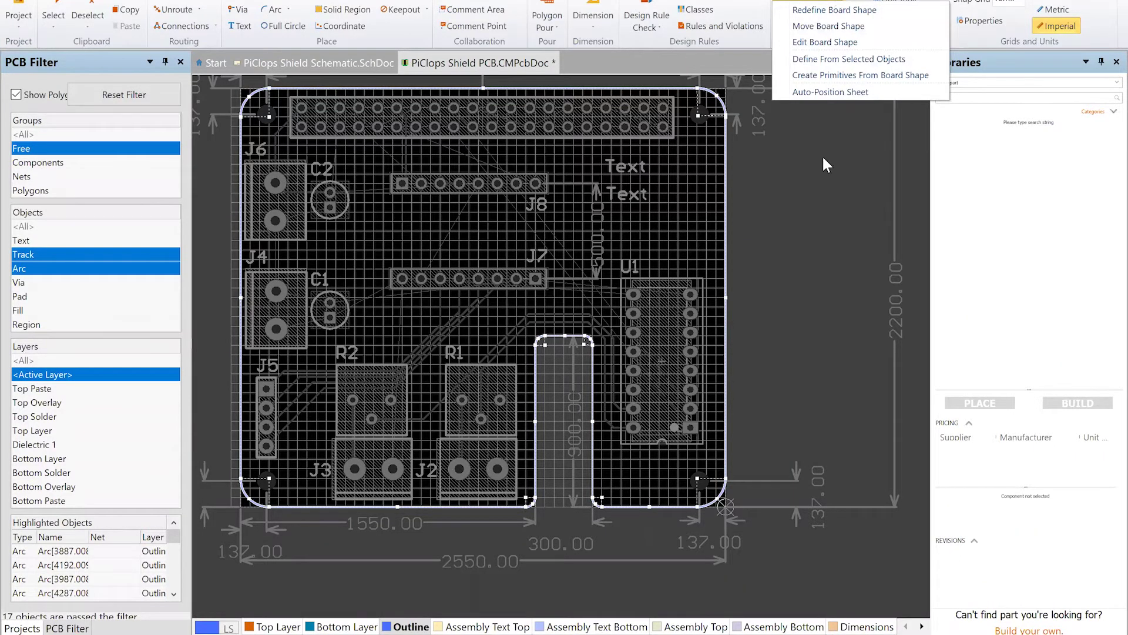
left_click(829, 220)
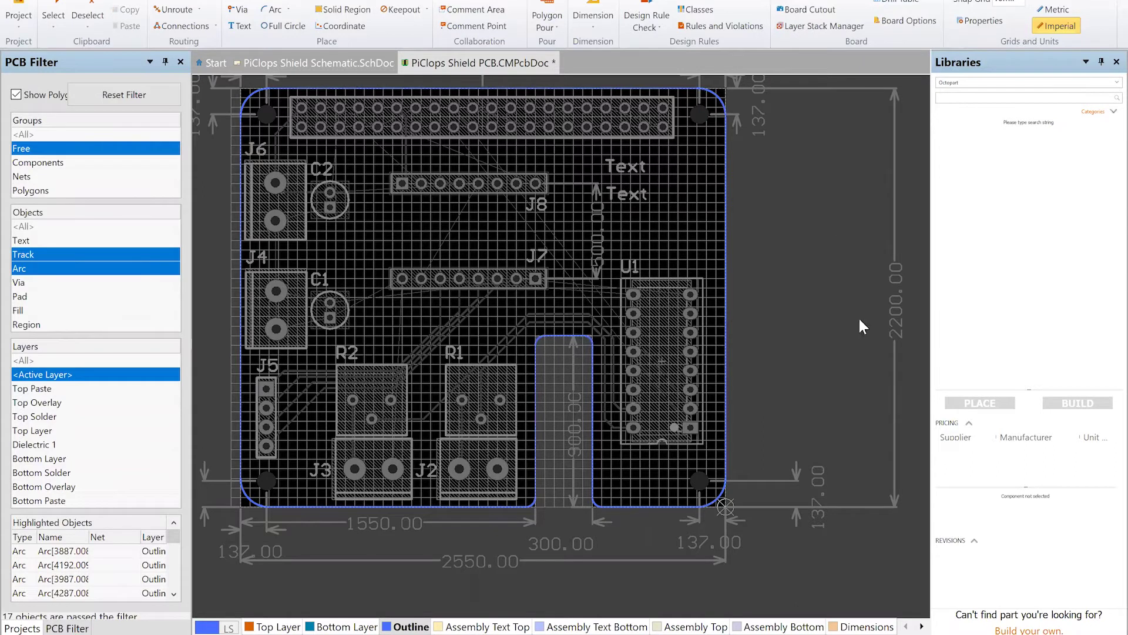
Select all the filtered outline tracks and arcs and change their layer to Dimensions Top in the object inspector
key("ctrl+a")
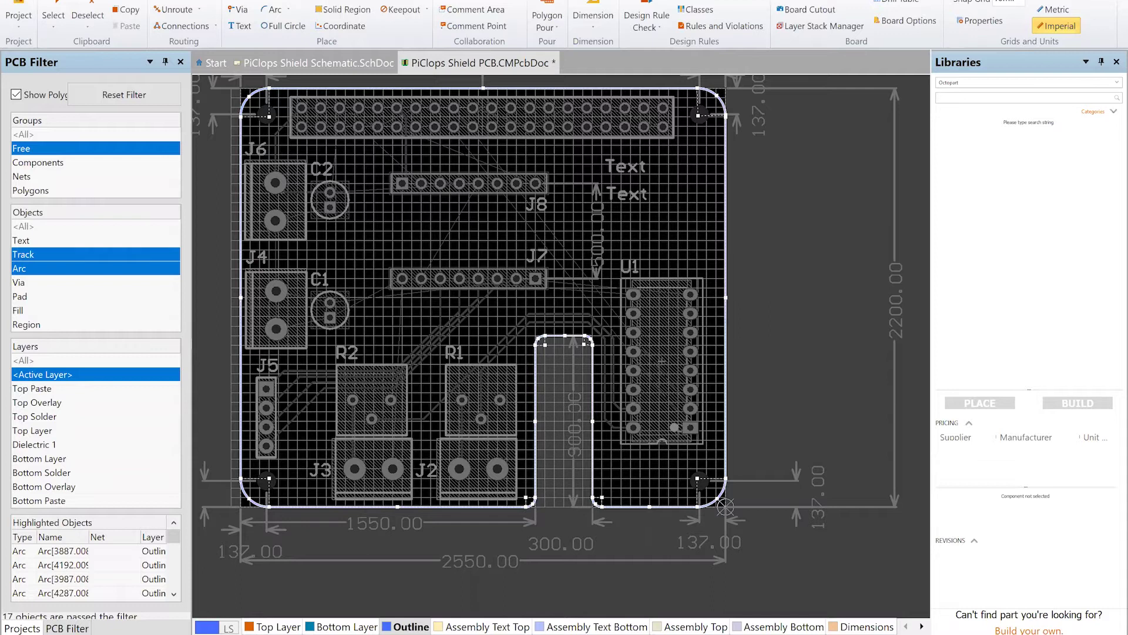
left_click(499, 18)
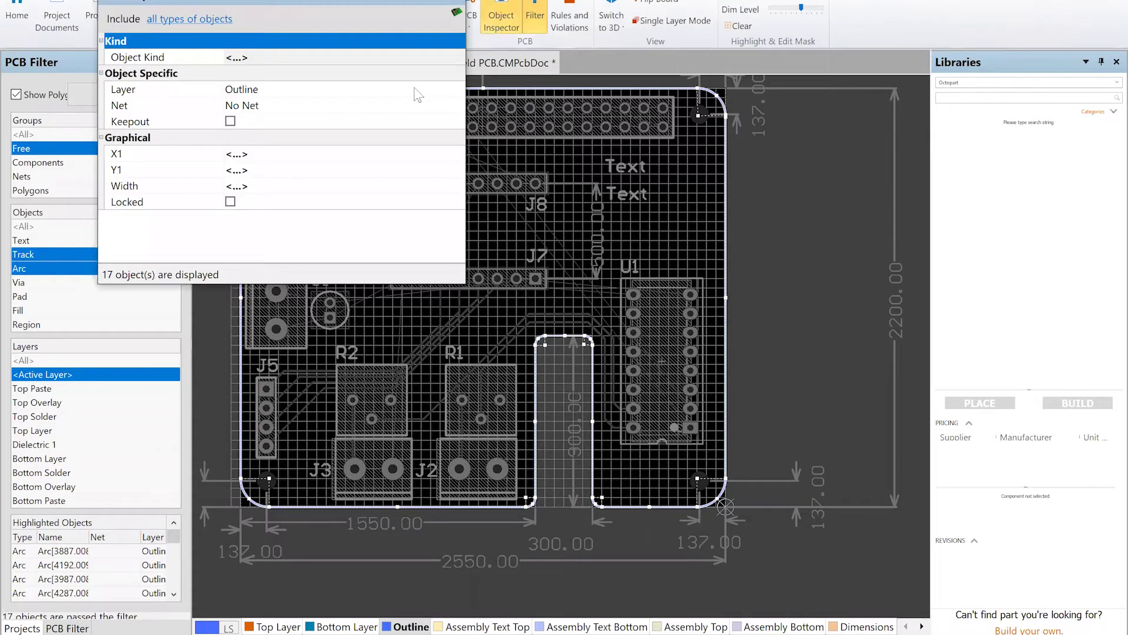
left_click(268, 91)
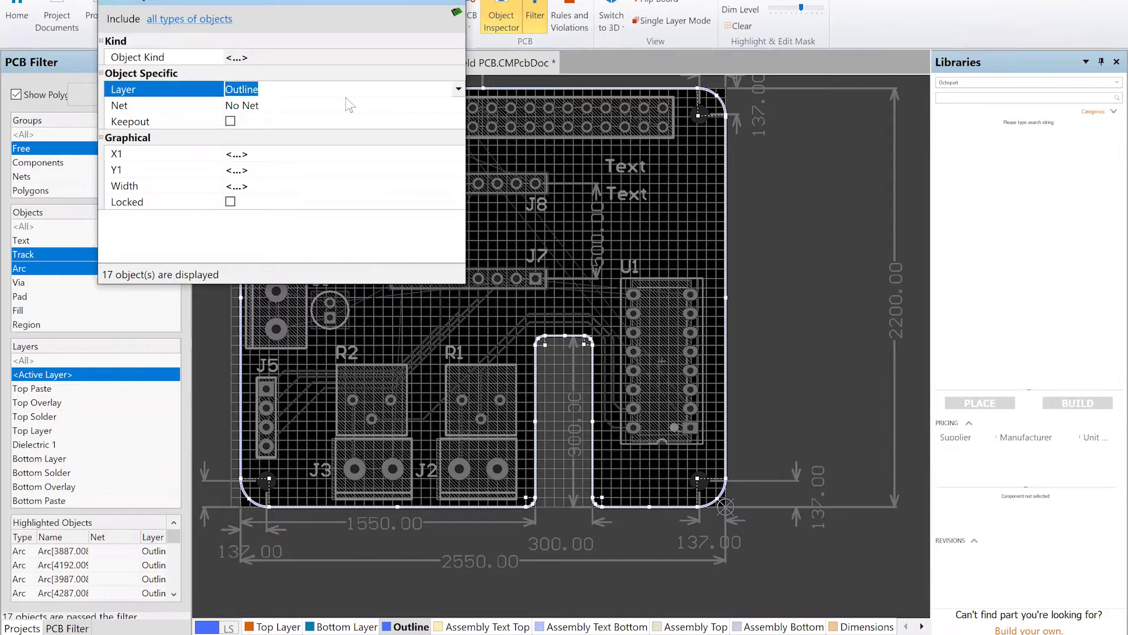
left_click(452, 89)
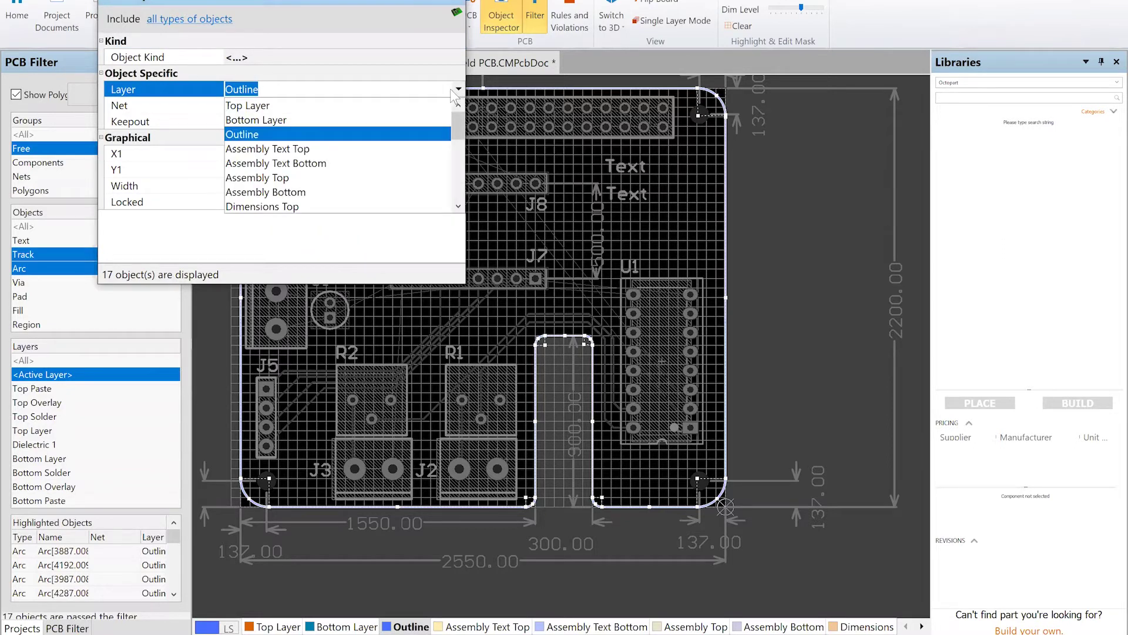
left_click(348, 207)
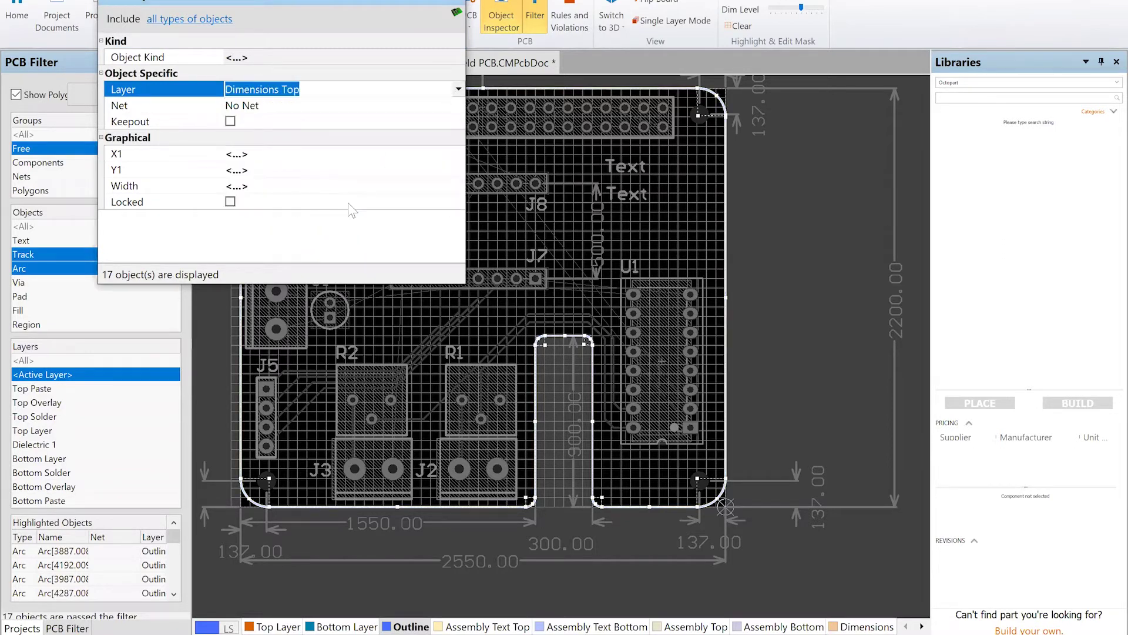
key("Return")
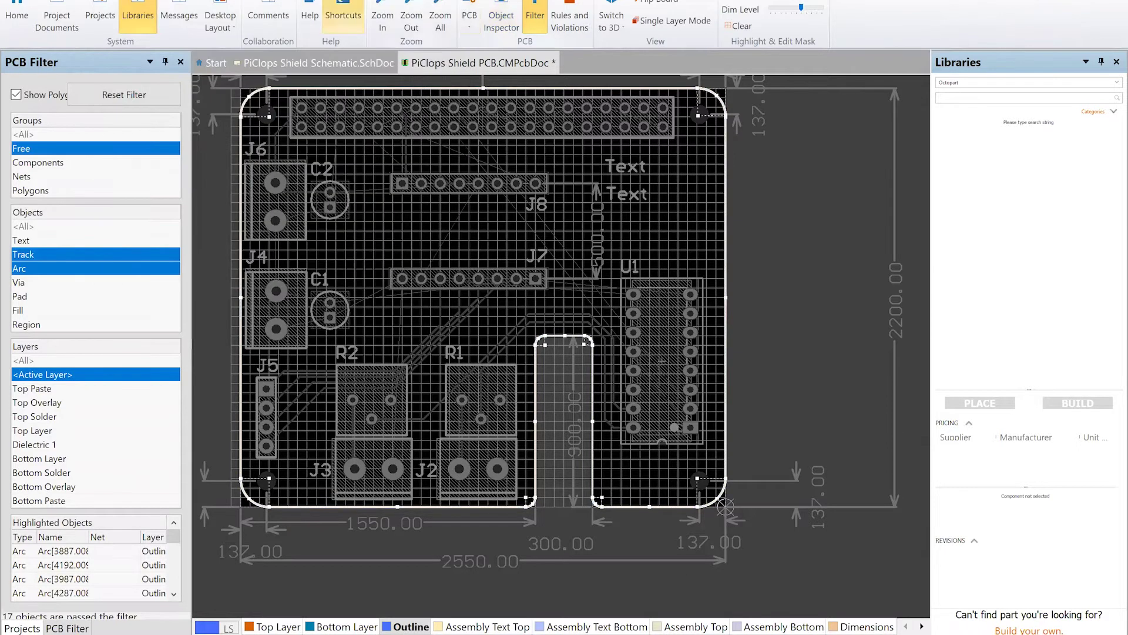
Try to define the board shape from the selected outline using the primitives' external edges, and reset the PCB filter
left_click(35, 1)
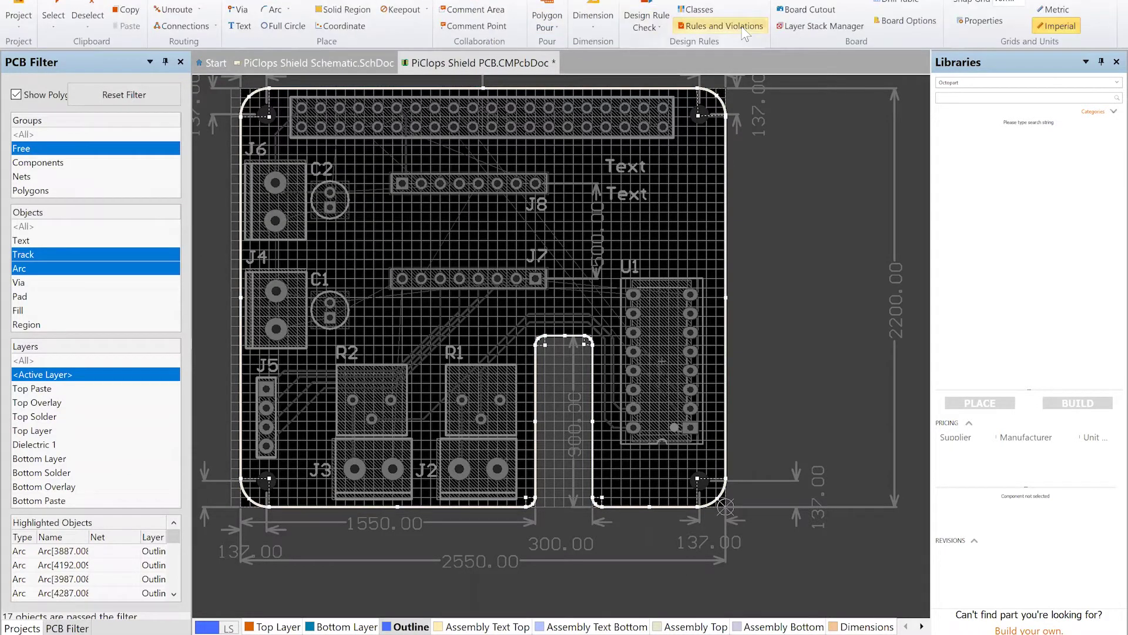
left_click(829, 6)
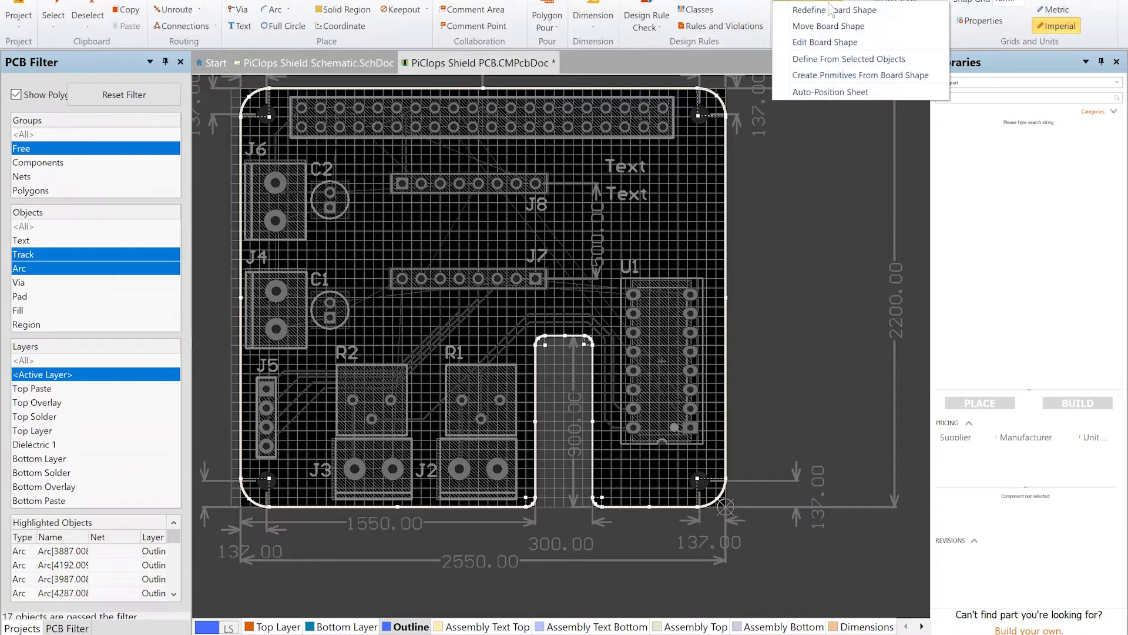
left_click(849, 59)
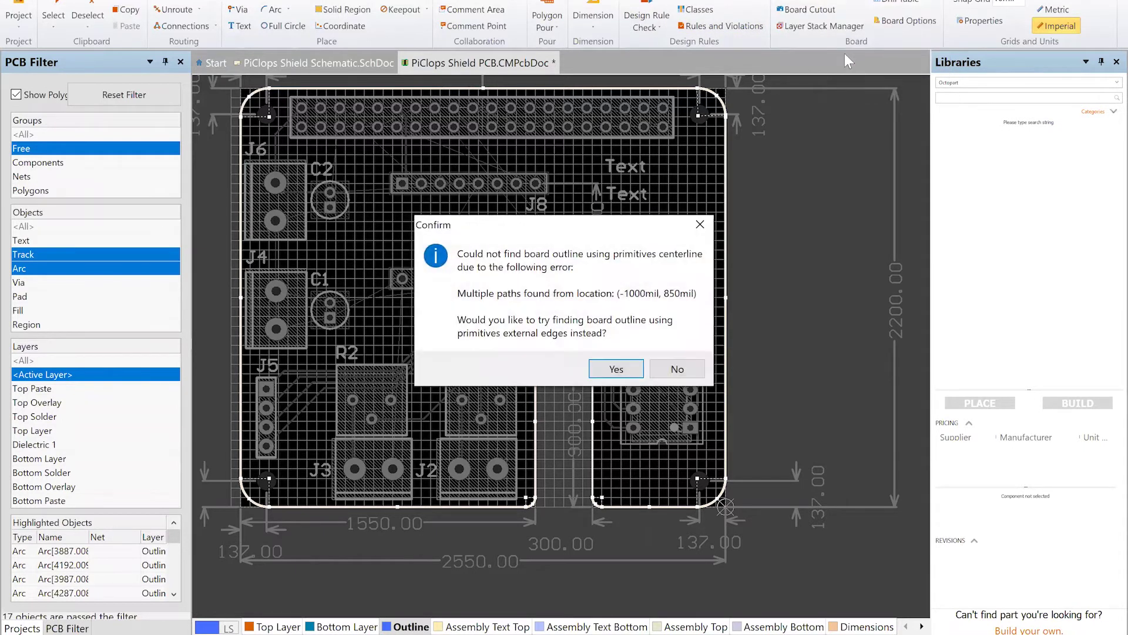
left_click(627, 369)
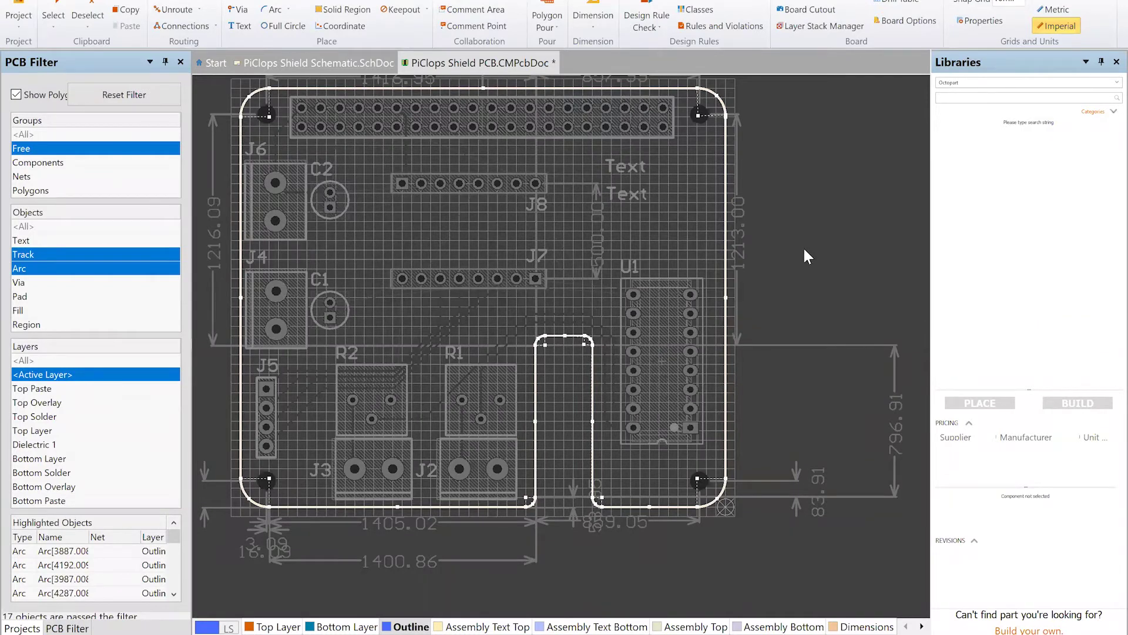
left_click(804, 250)
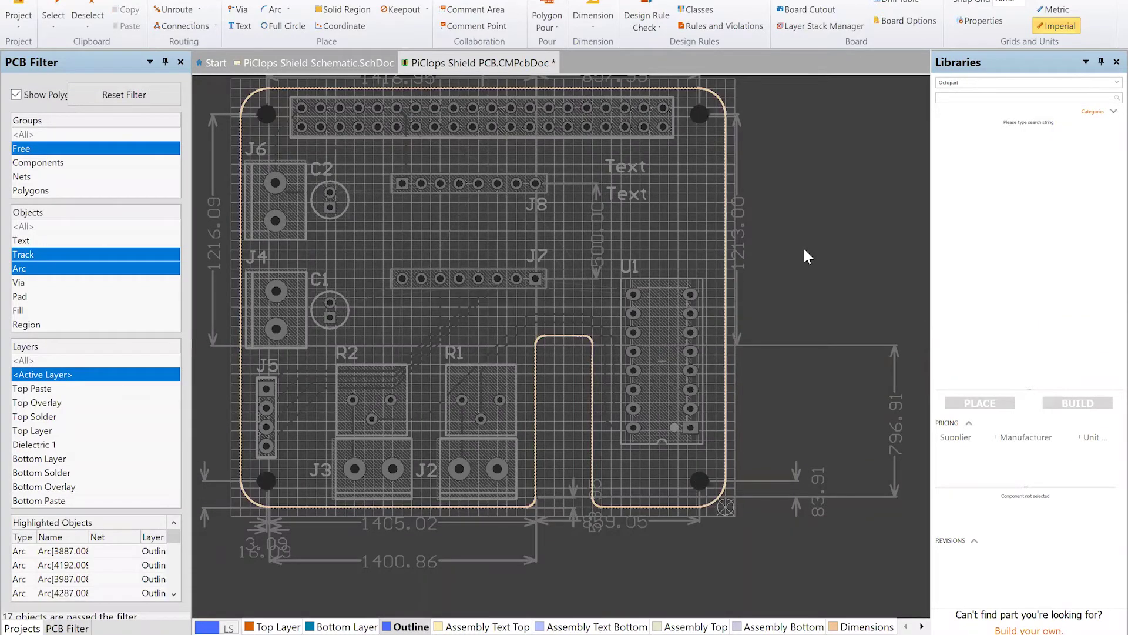
left_click(121, 94)
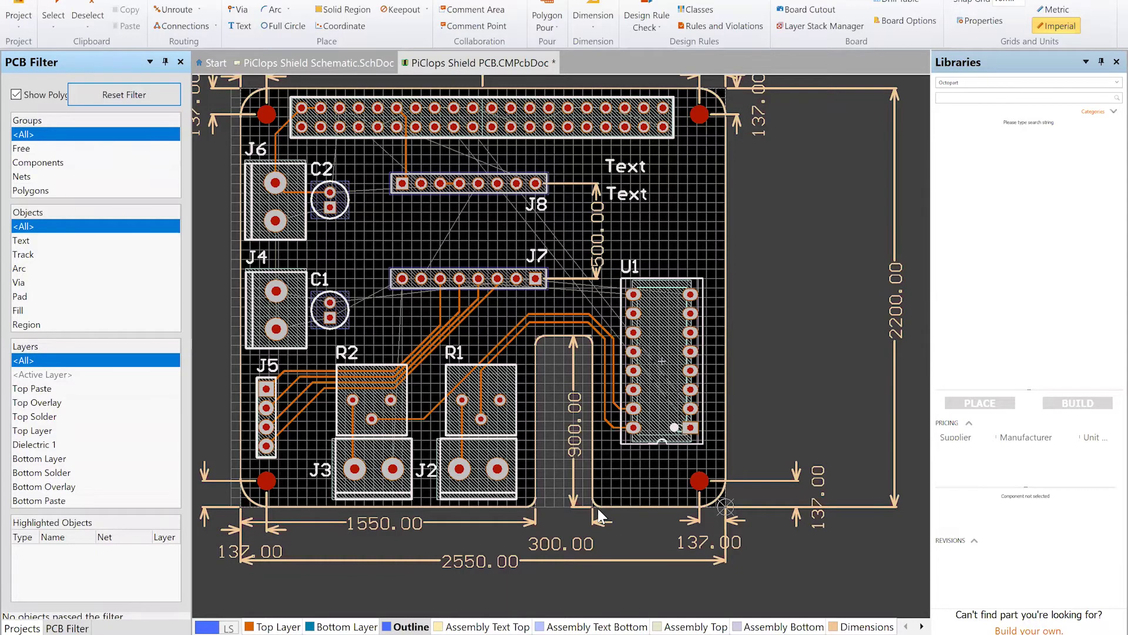
Examine how the track meets the corner arc at the lower-right corner of the bottom cutout
scroll(595, 505, "up", 4, "ctrl")
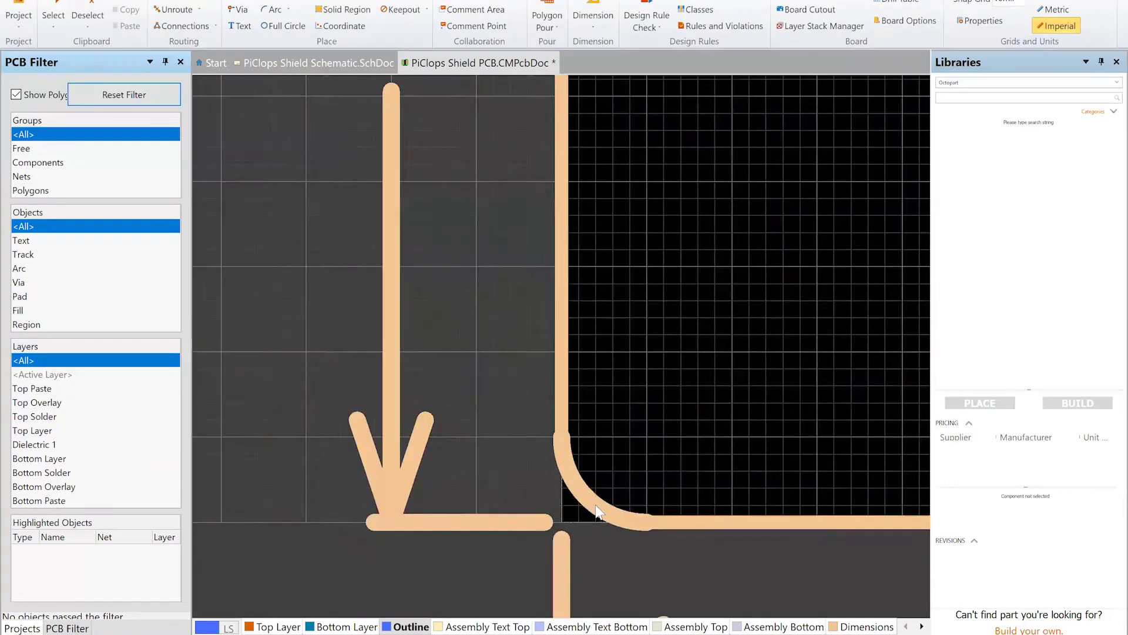
left_click(541, 416)
left_click(541, 382)
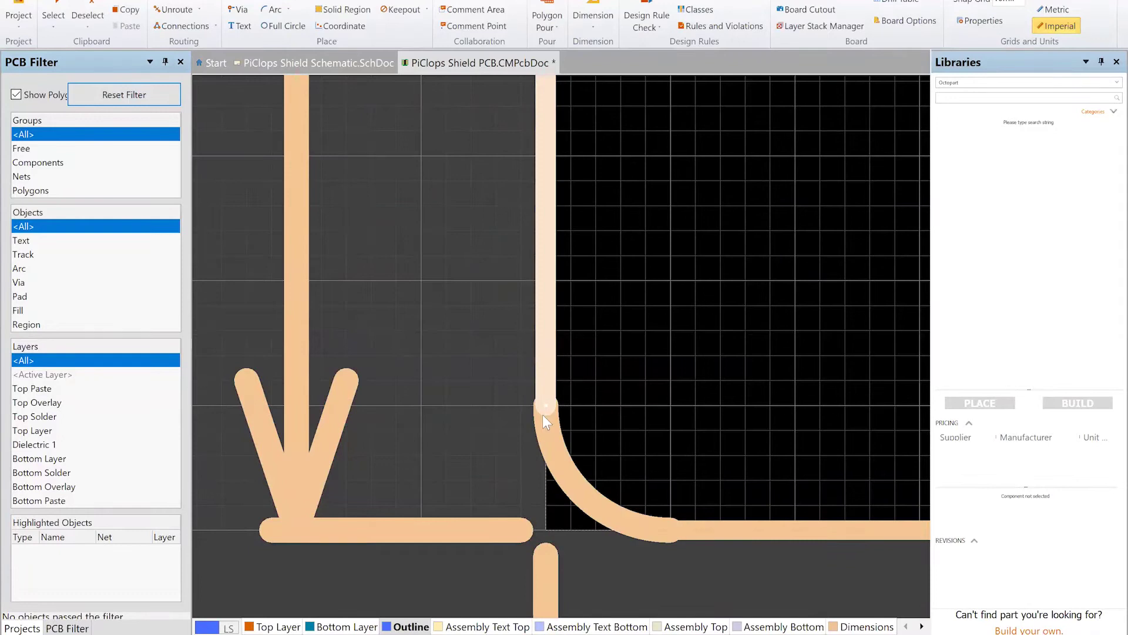
scroll(544, 415, "down", 4, "ctrl")
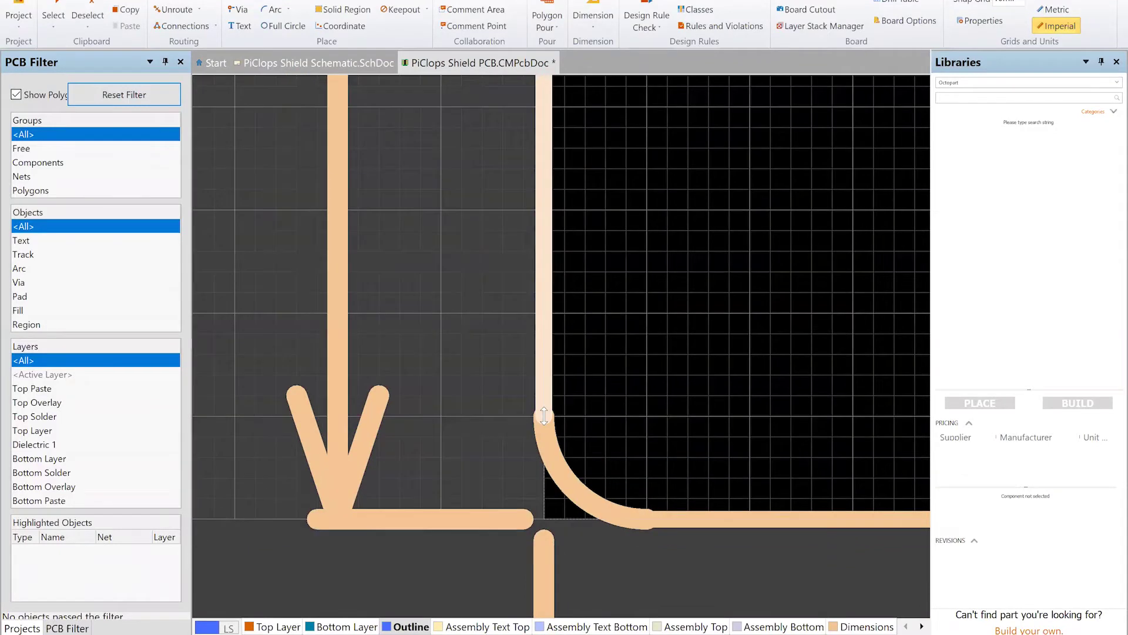
scroll(545, 418, "down", 3, "ctrl")
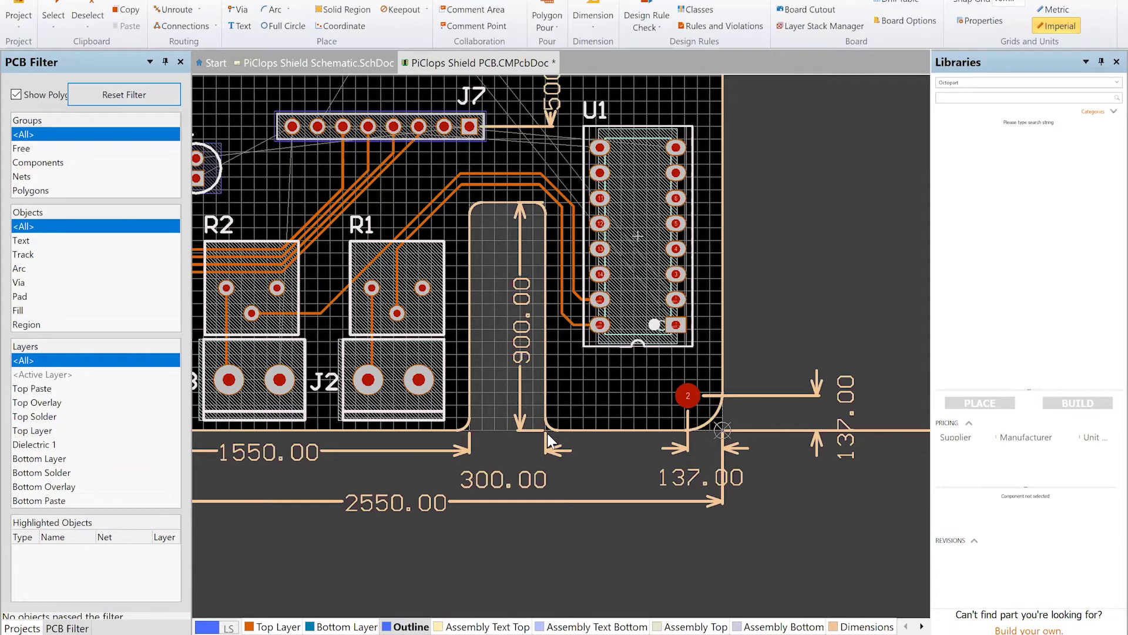
Check the properties of the cutout's lower-right corner arc and its adjoining vertical track, comparing their widths
left_click(546, 433)
left_click(549, 432)
left_click(548, 432)
double_click(549, 433)
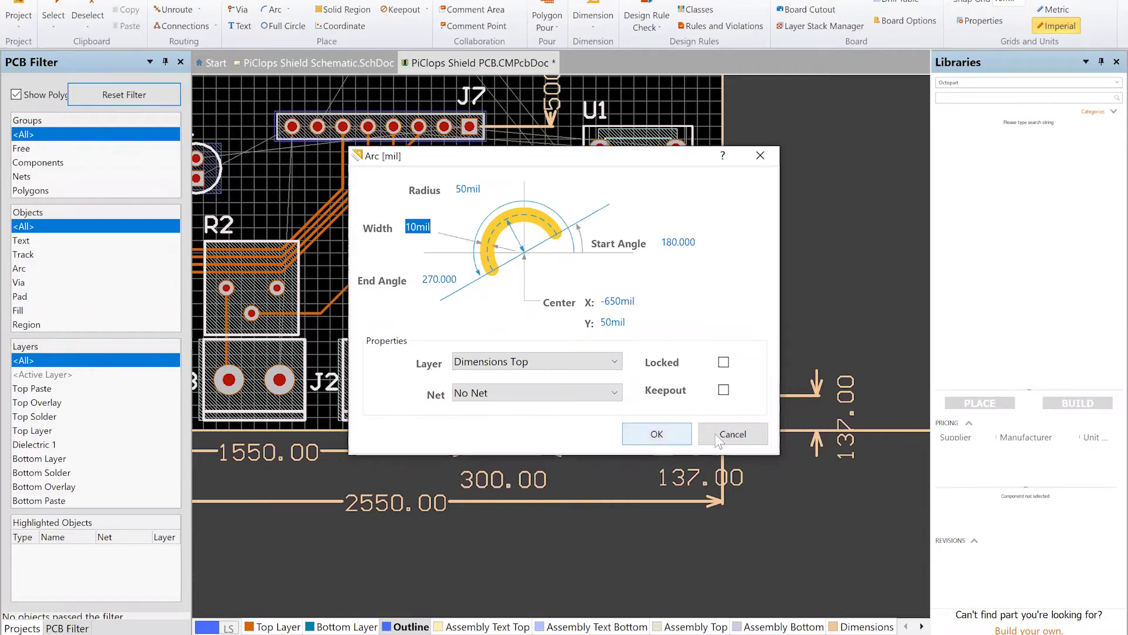
left_click(657, 435)
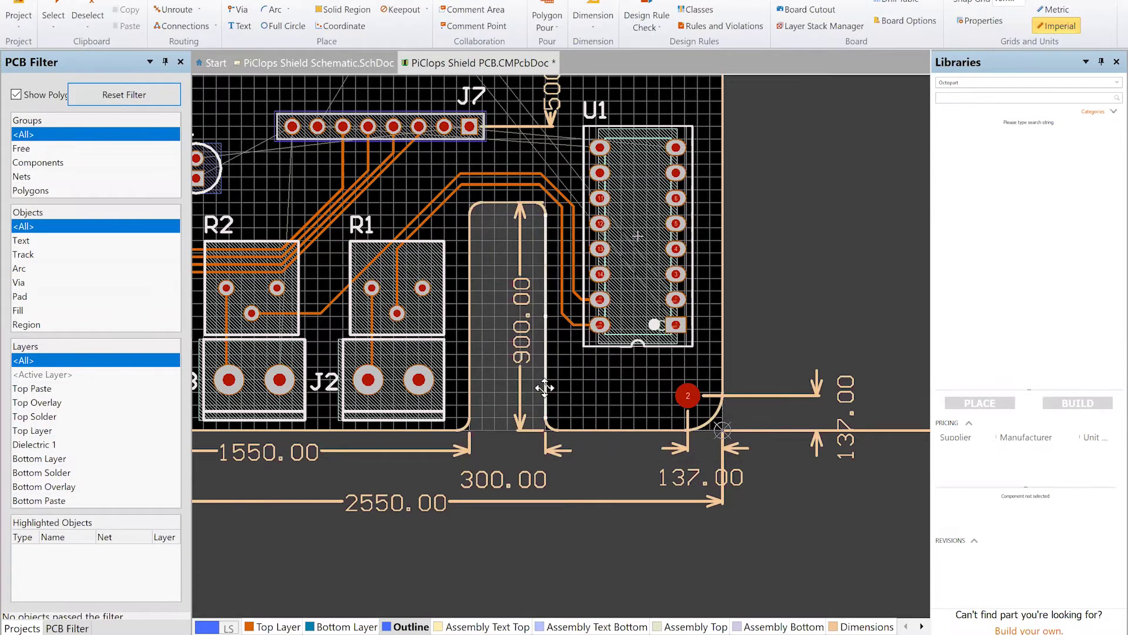
double_click(544, 385)
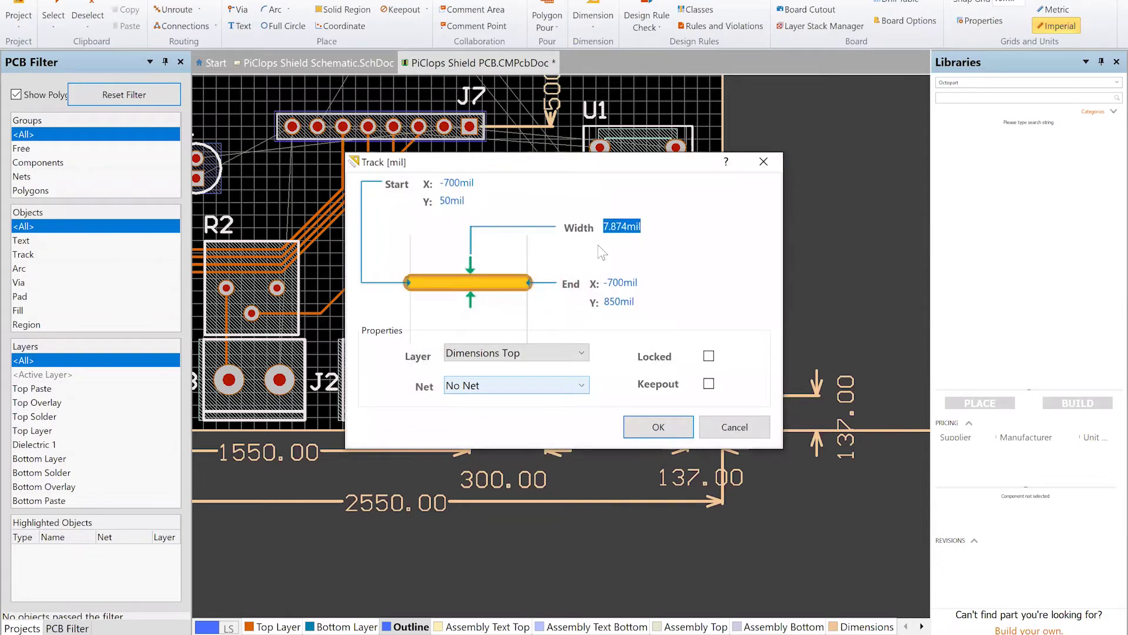
left_click(730, 432)
left_click(756, 298)
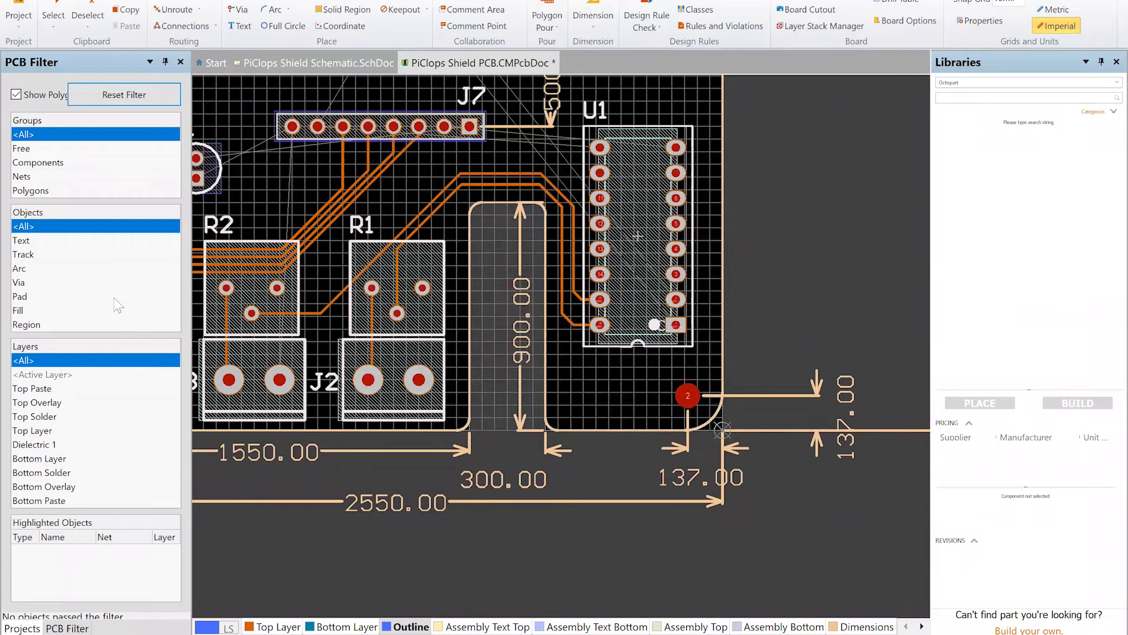
Filter the PCB to show only free tracks and arcs
left_click(40, 150)
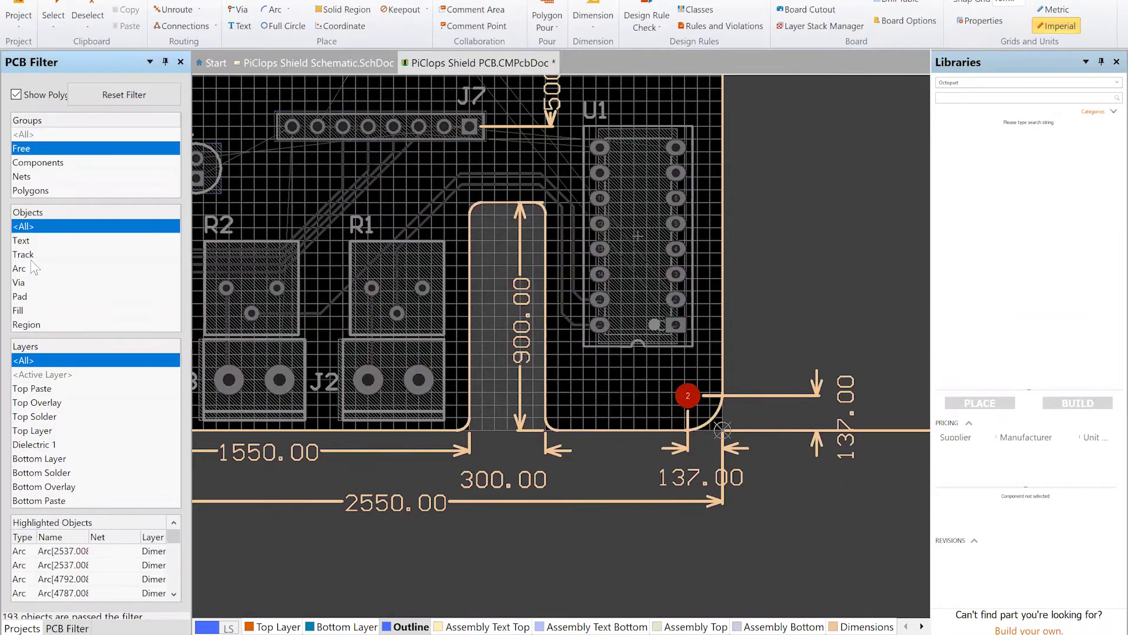
left_click(33, 255)
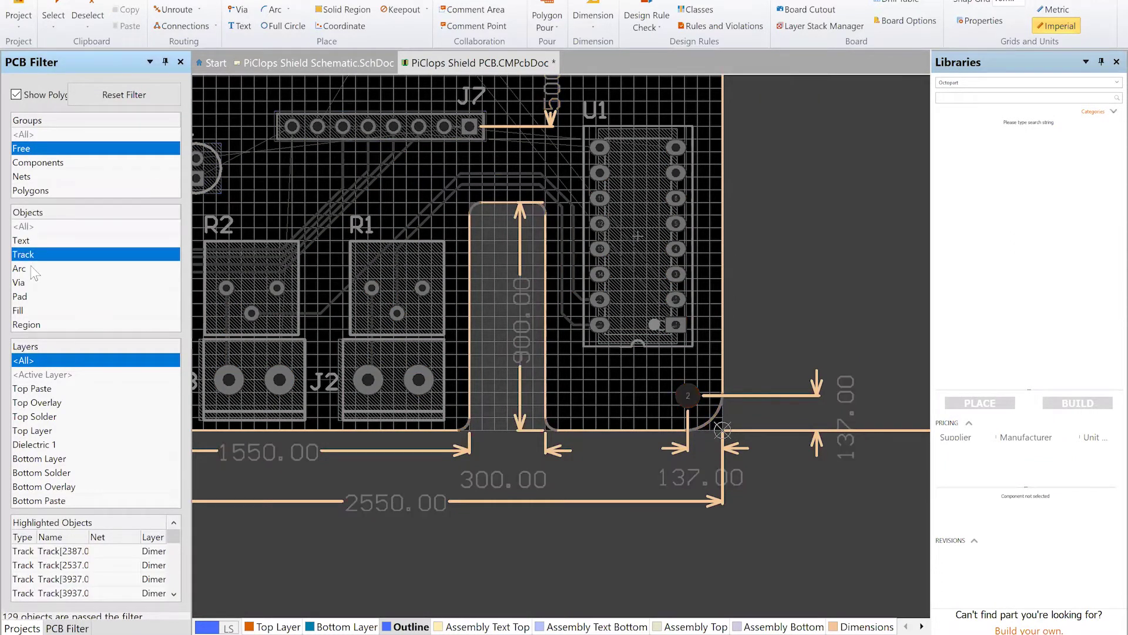
left_click(32, 269, "ctrl")
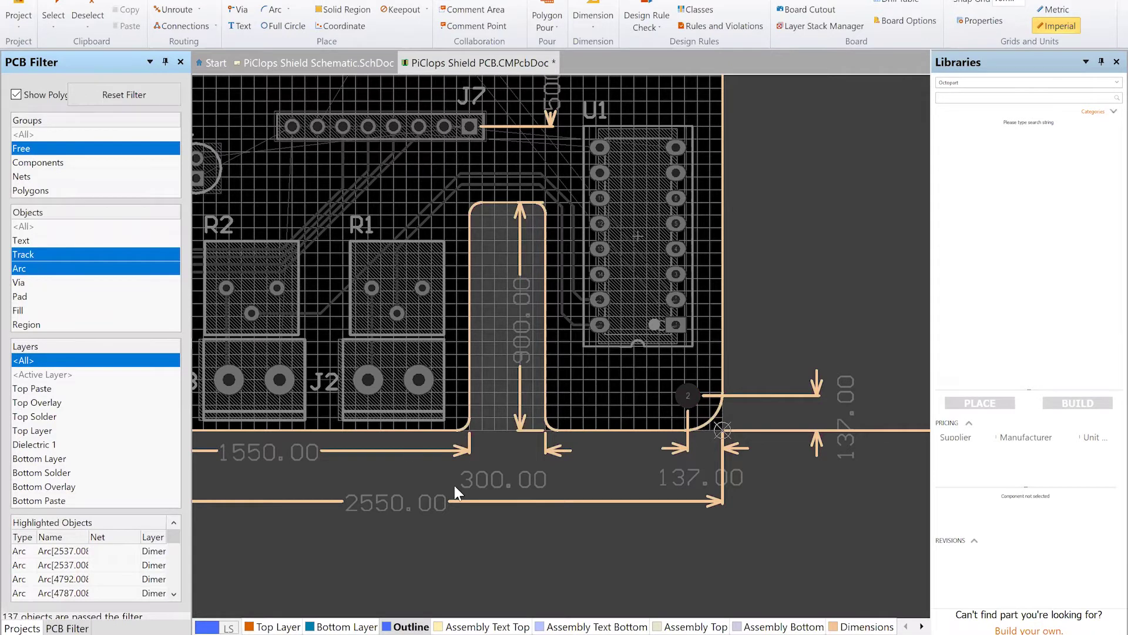
left_click(56, 165)
left_click(52, 135)
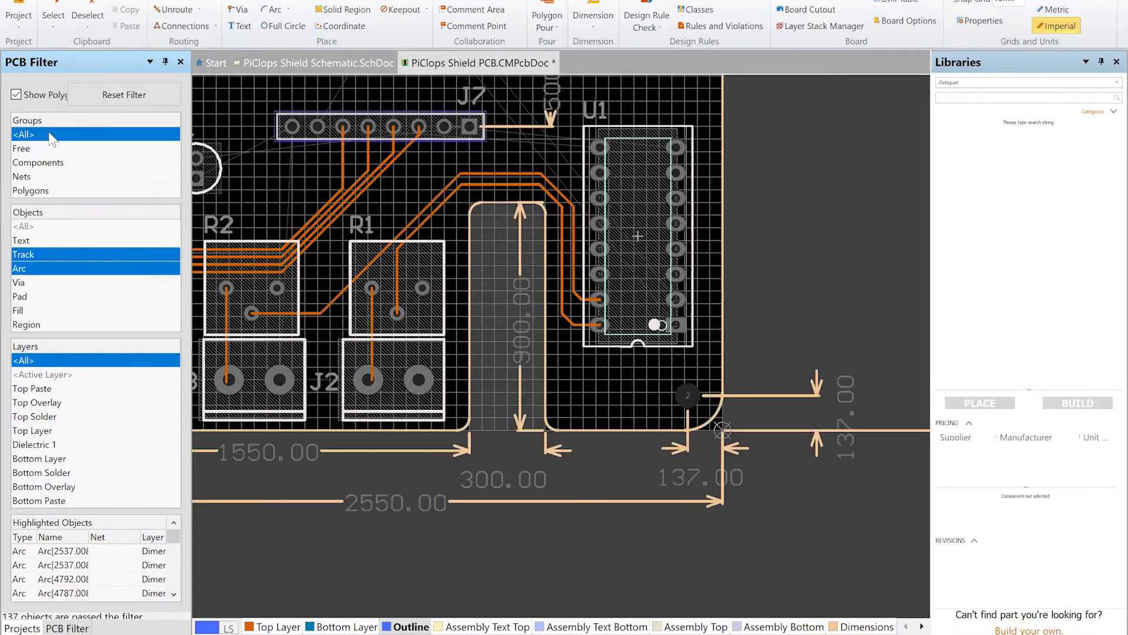
left_click(52, 149)
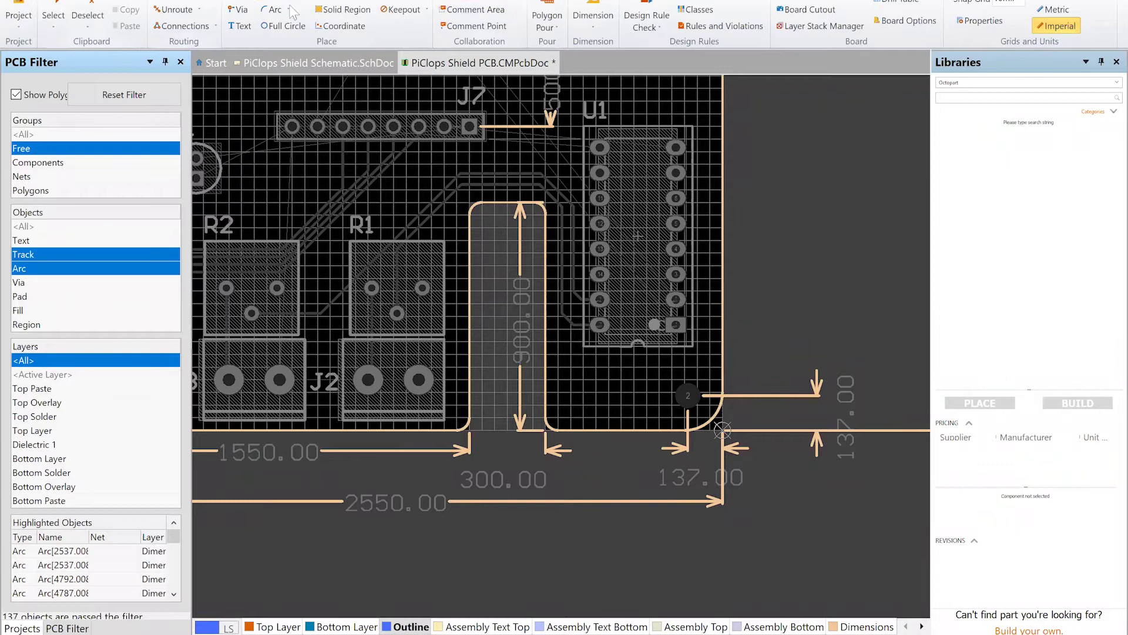
Select all the filtered outline tracks and arcs and set their width to 10mil in the object inspector
left_click(600, 2)
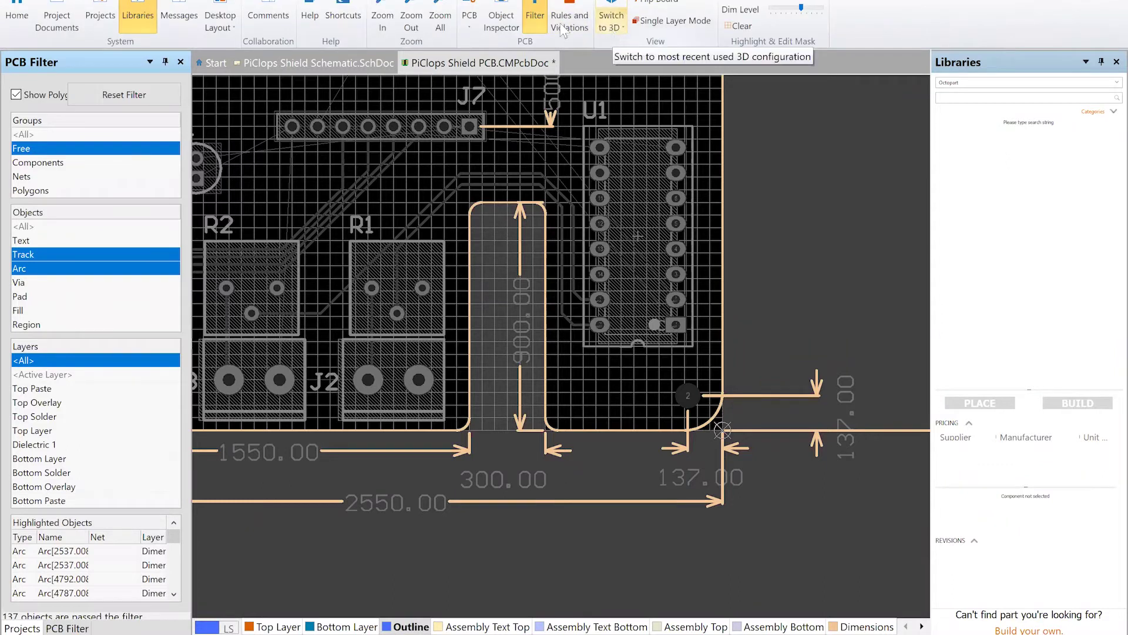
left_click(502, 21)
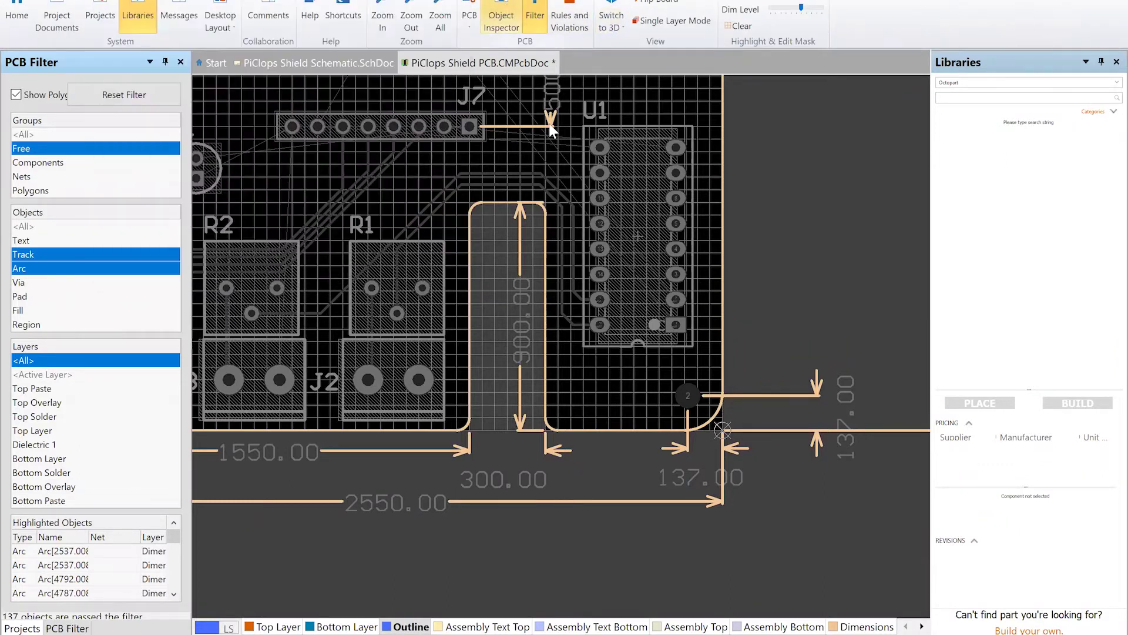
key("ctrl+a")
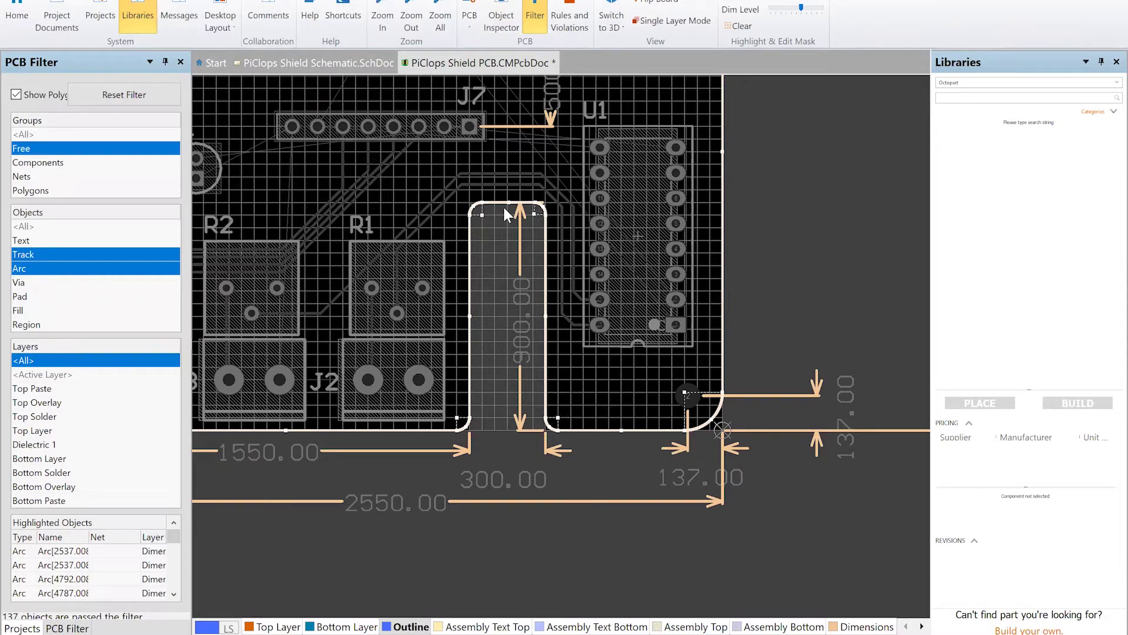
left_click(489, 15)
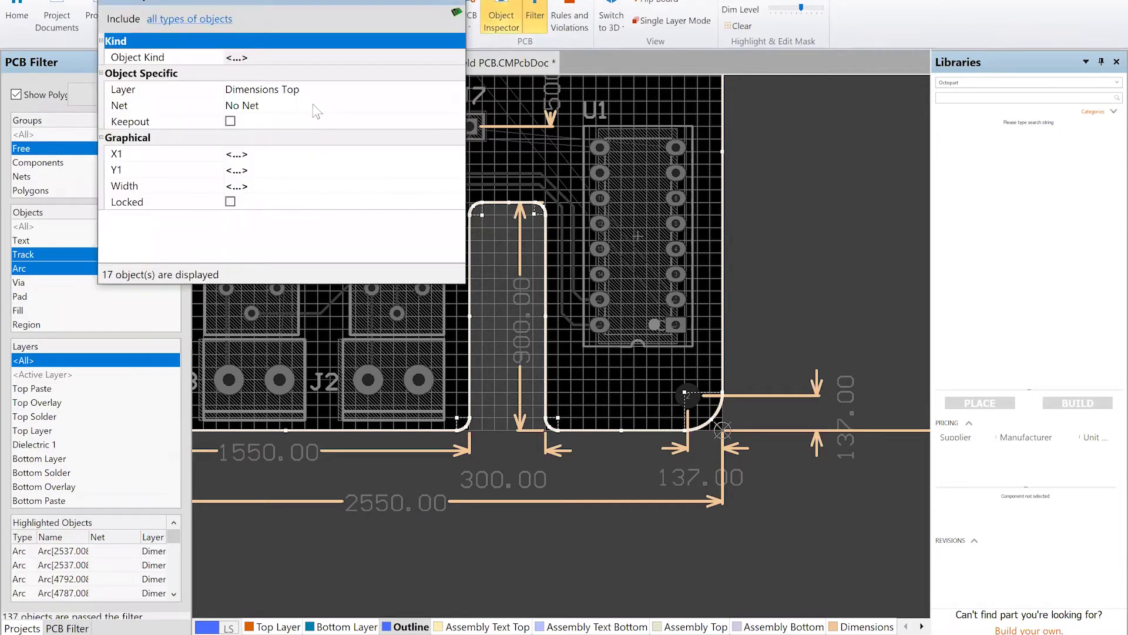
left_click(242, 191)
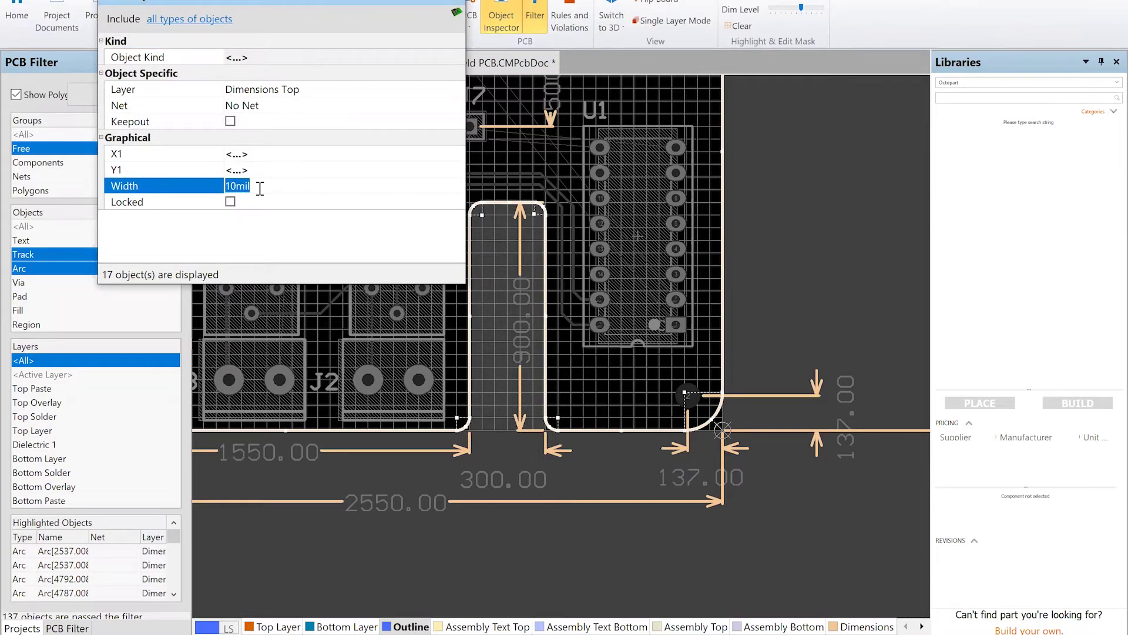
left_click(458, 2)
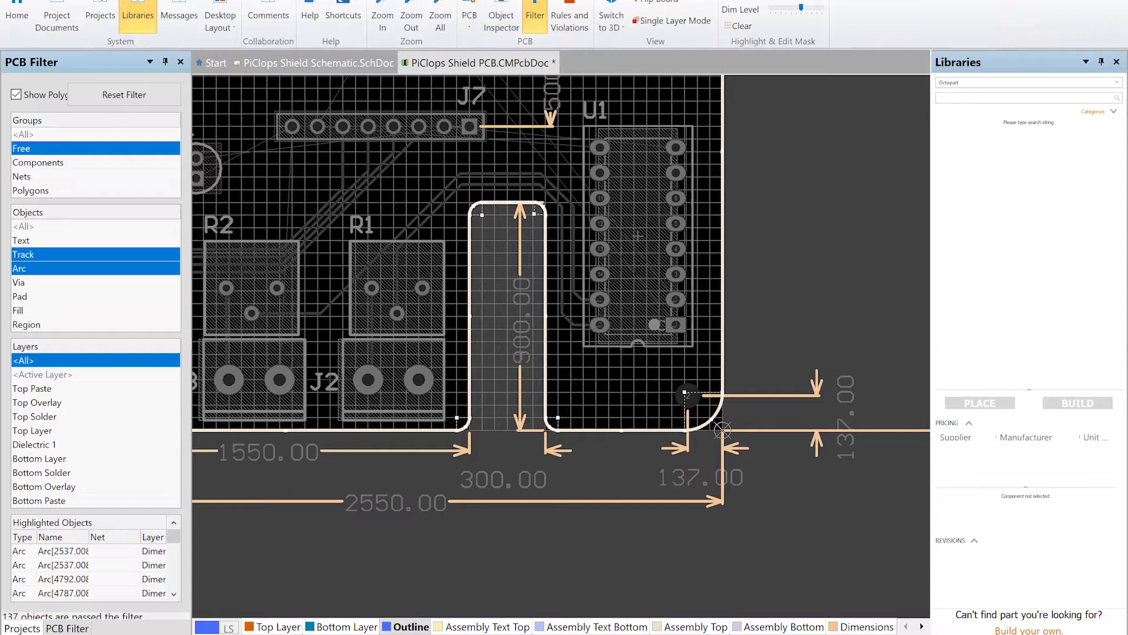
Try to define the board shape from the selected outline, decline using the primitives' external edges, and clear the selection
left_click(805, 4)
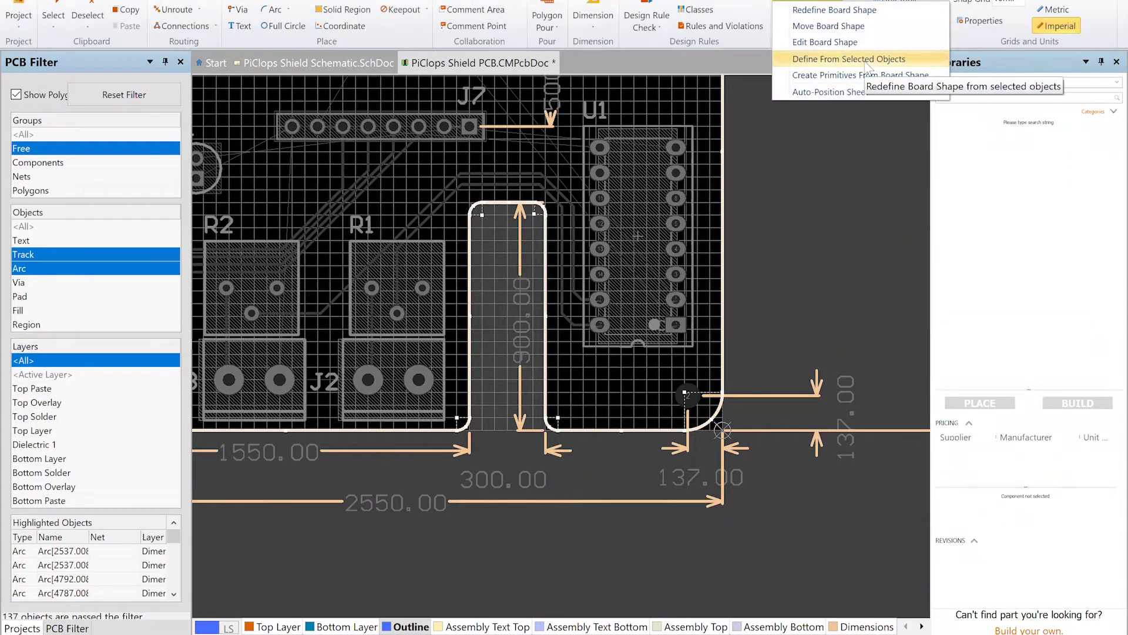
left_click(895, 59)
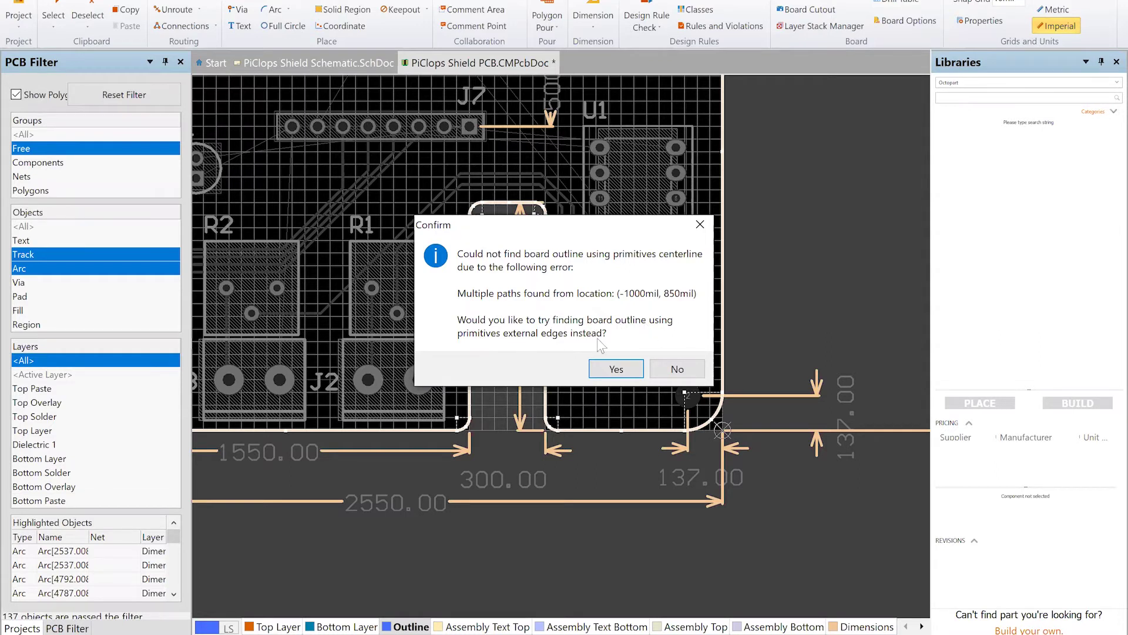
left_click(677, 368)
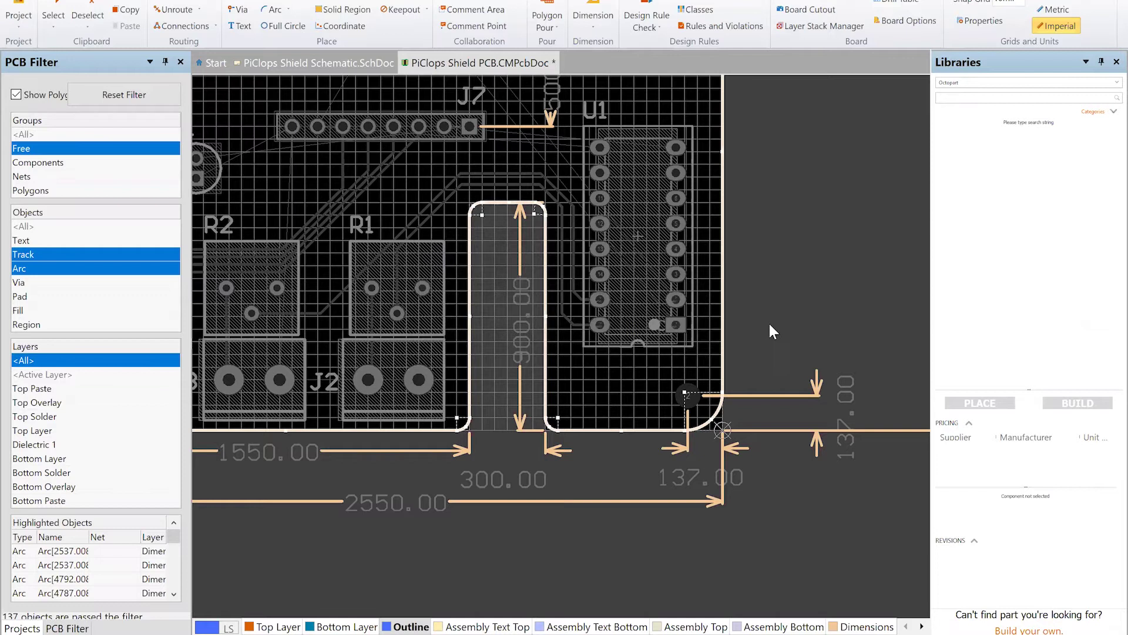
left_click(770, 325)
Examine the whole board outline, checking the upper-left corner and the left edge track
scroll(769, 327, "left", 3, "shift")
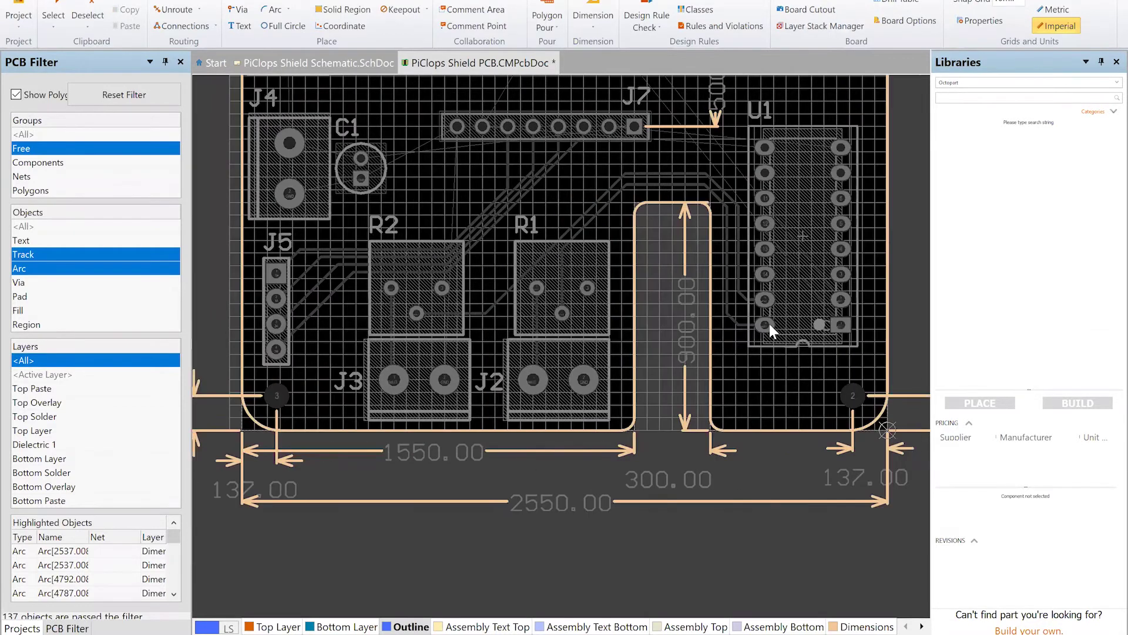
scroll(726, 324, "down", 3, "ctrl")
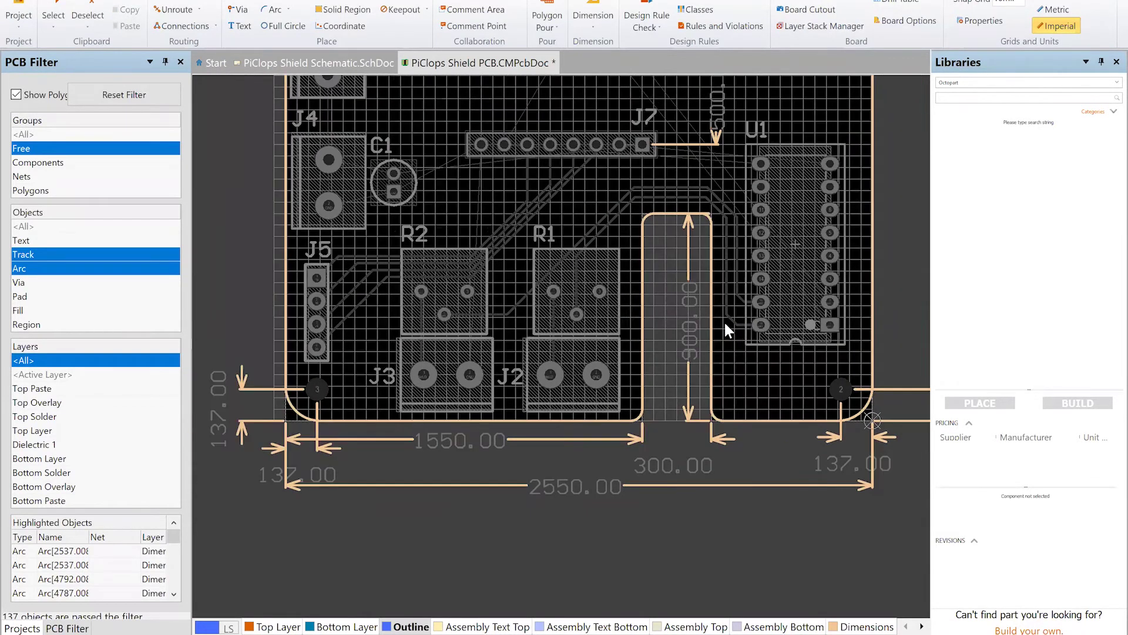
scroll(725, 324, "up", 1)
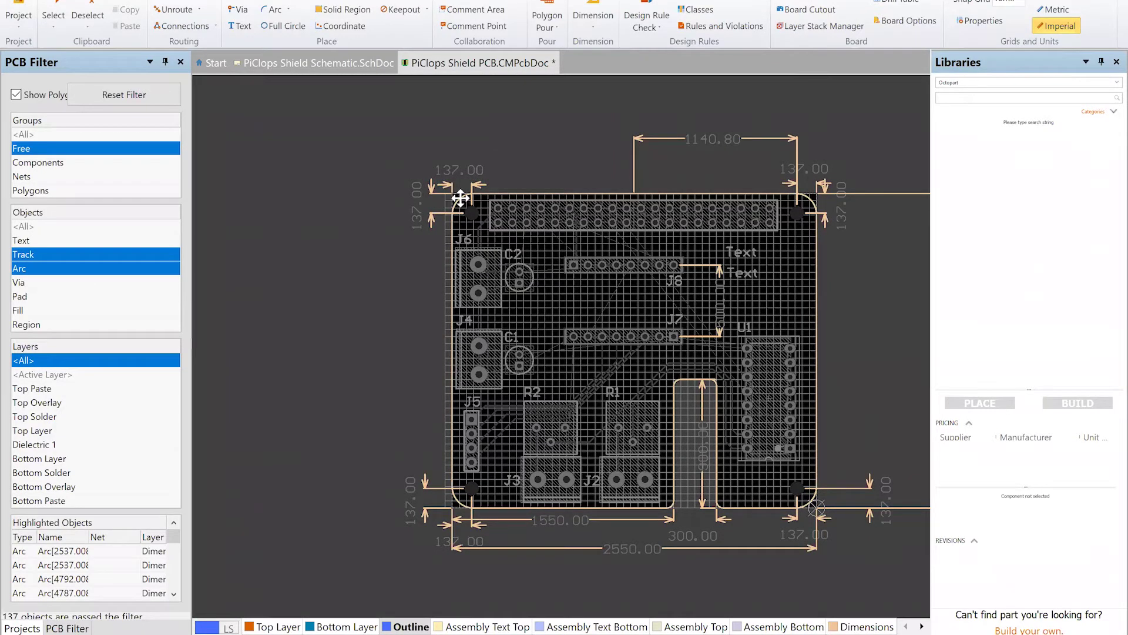
left_click(461, 203)
left_click(450, 232)
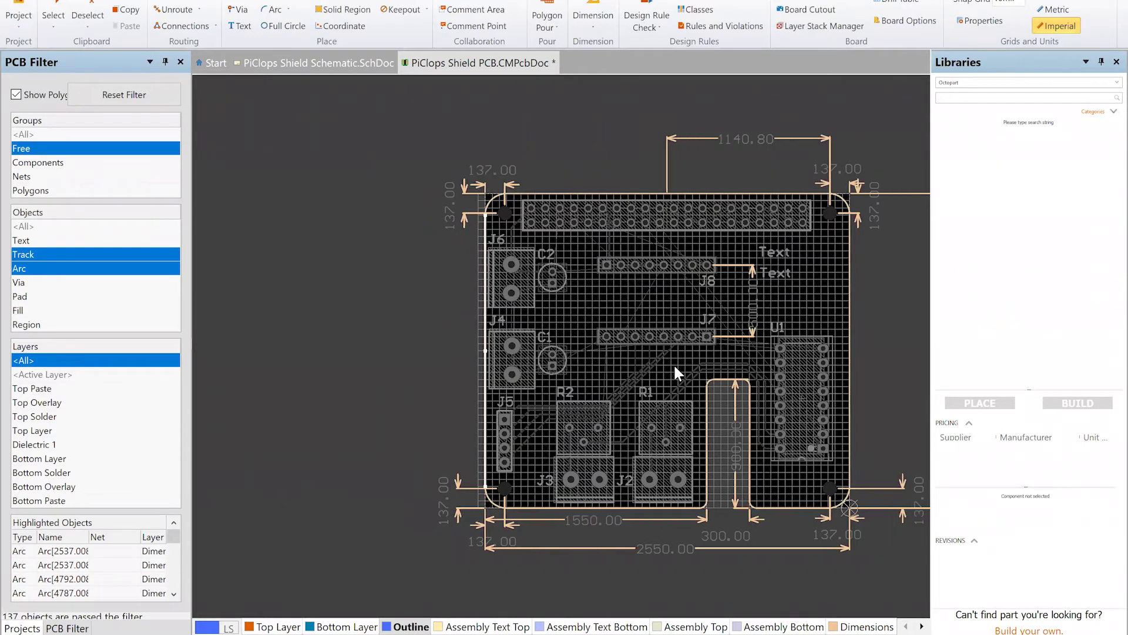
left_click(451, 153)
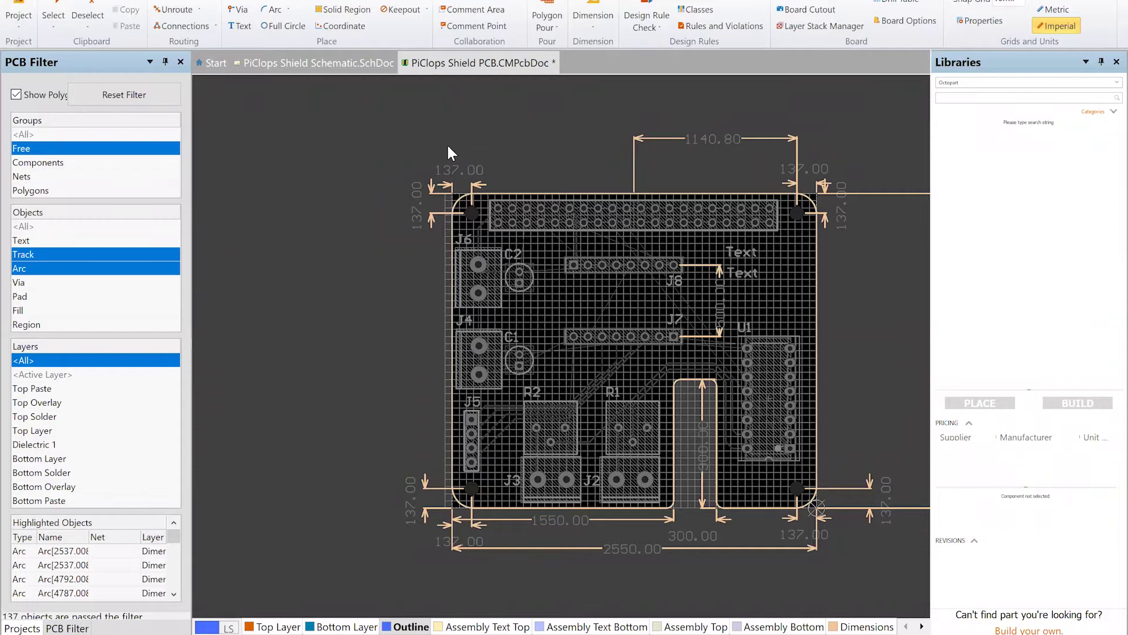
Draw a full circle about 585 mil in radius just left of the board and define the board shape from it
left_click(291, 30)
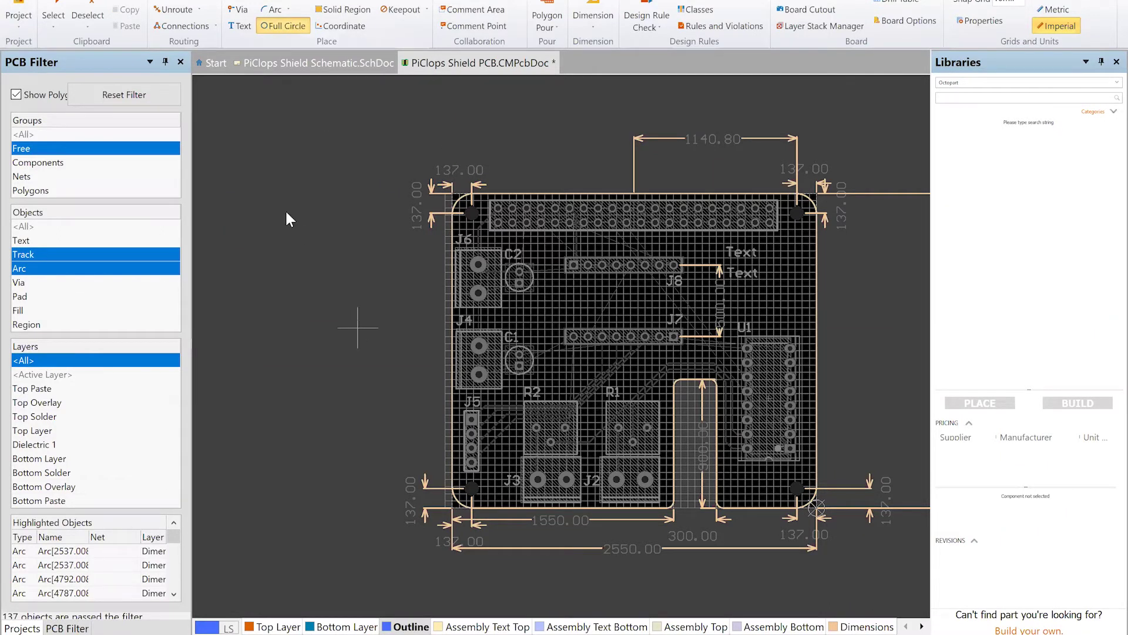
left_click(328, 246)
right_click(314, 198)
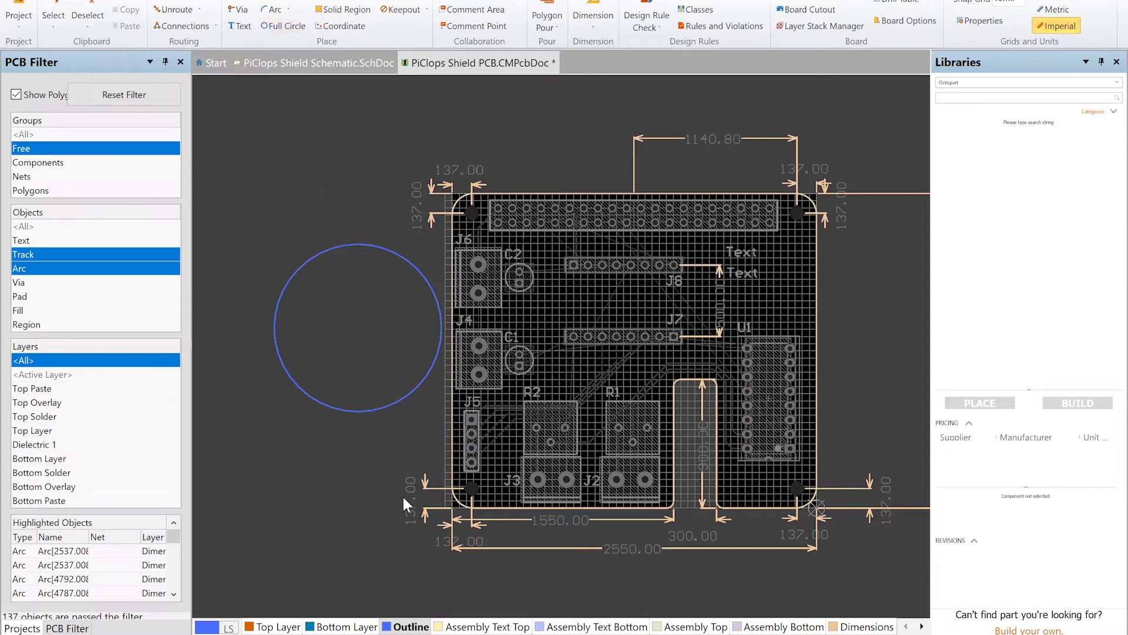
left_click(275, 338)
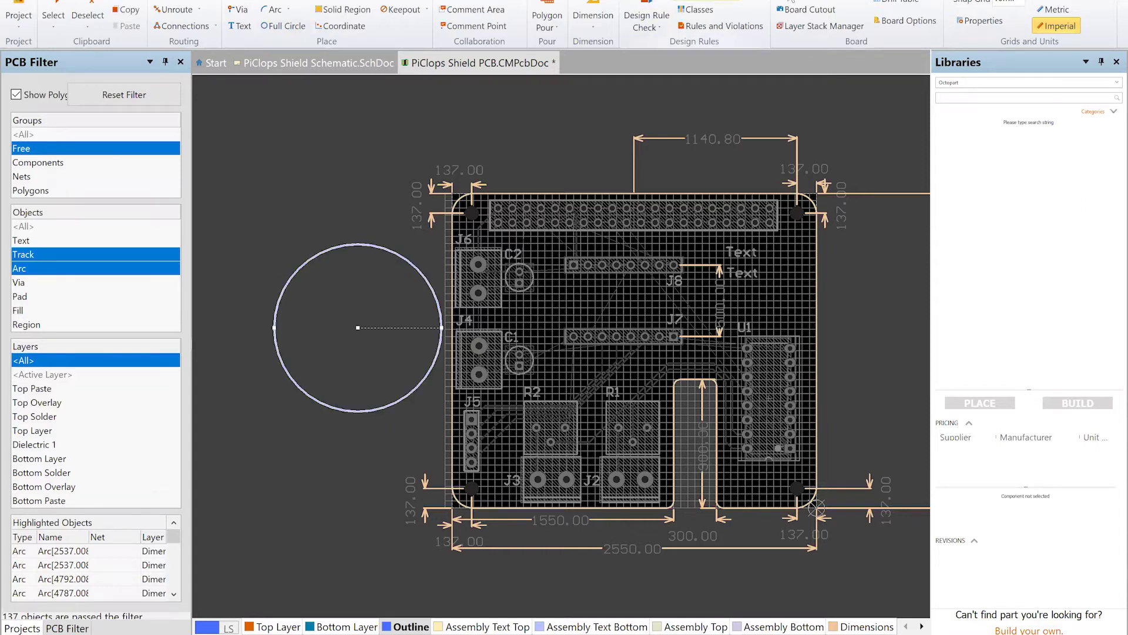
left_click(824, 3)
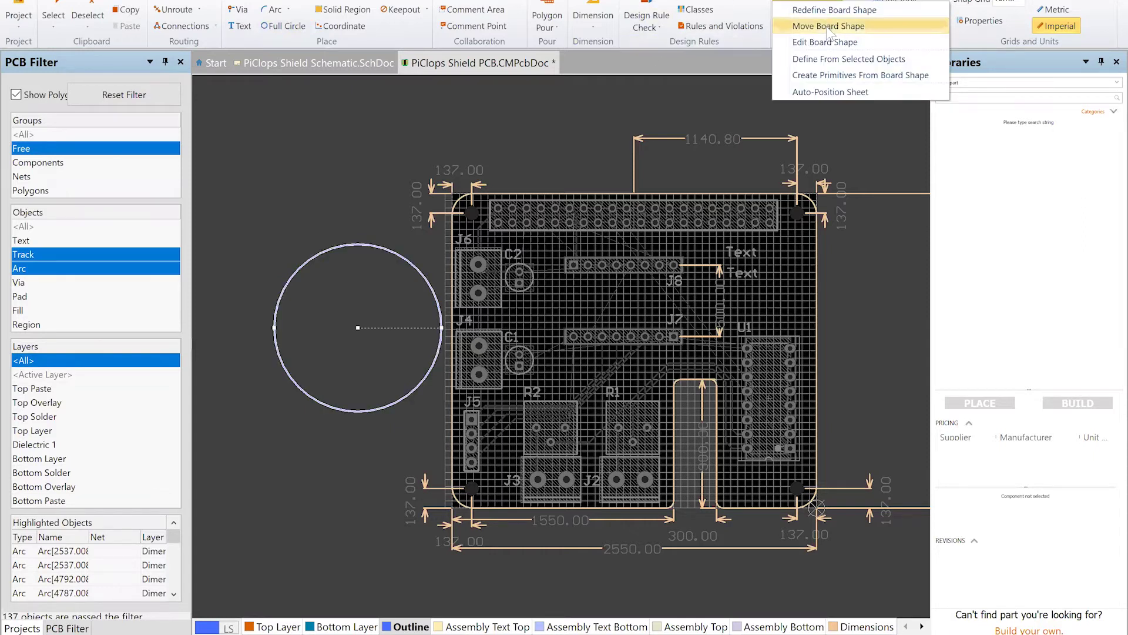
left_click(856, 58)
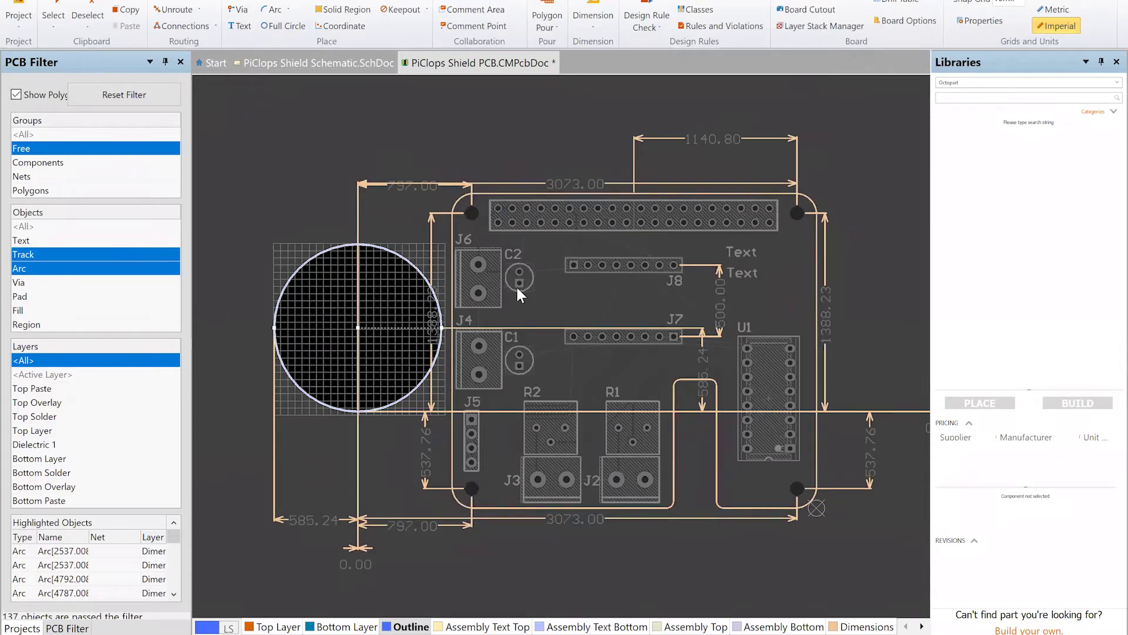
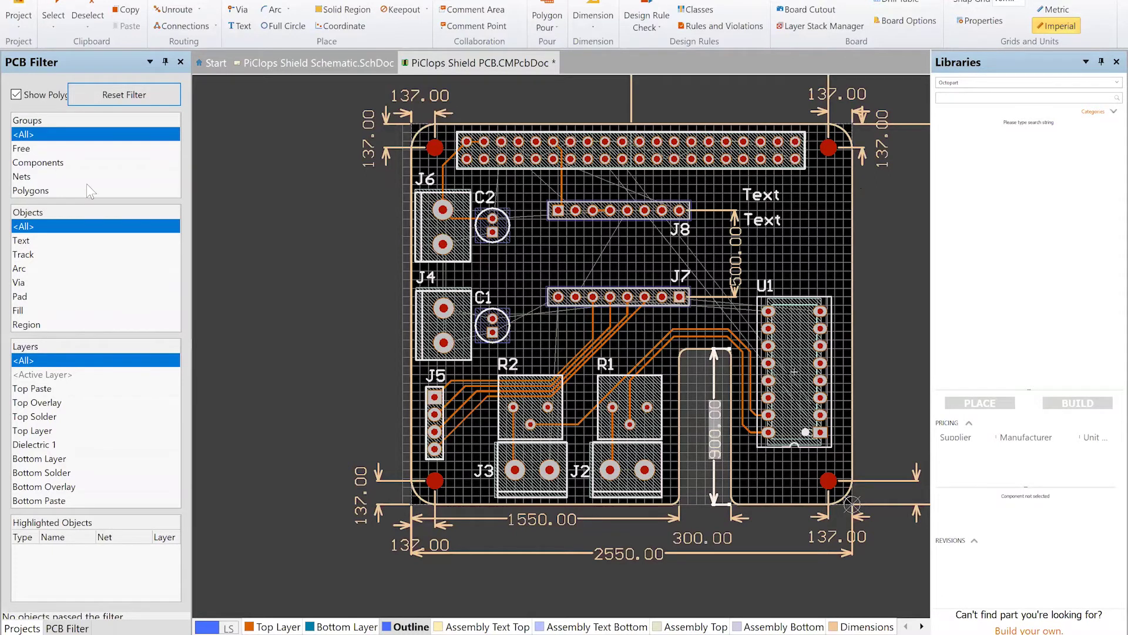
Filter the PCB to free tracks and arcs again and select the complete board outline
left_click(41, 148)
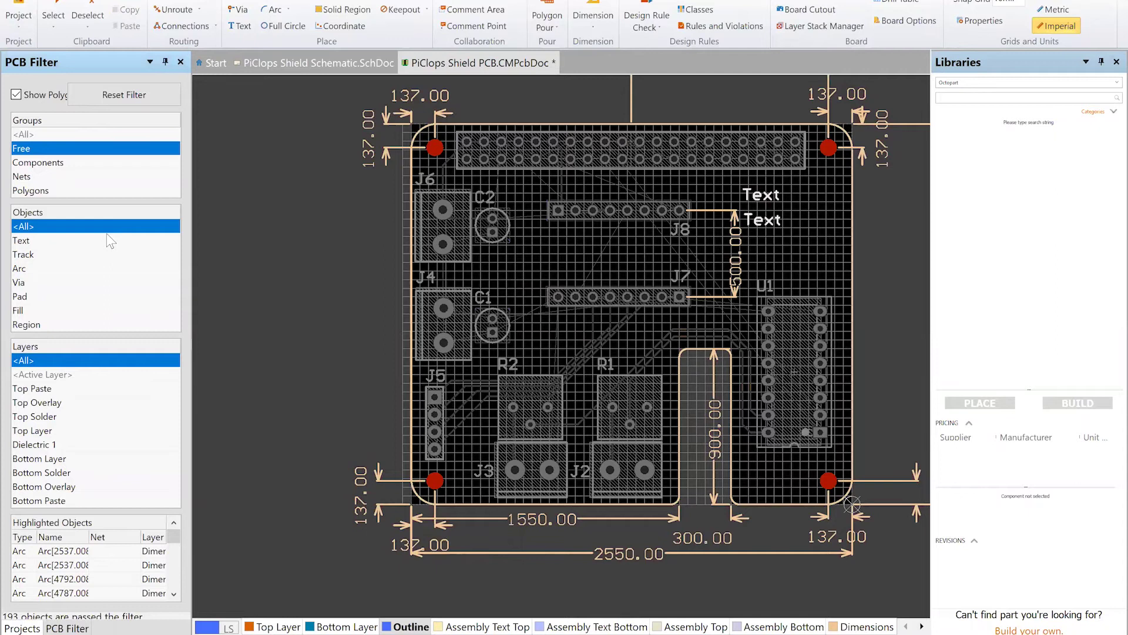
left_click(29, 255)
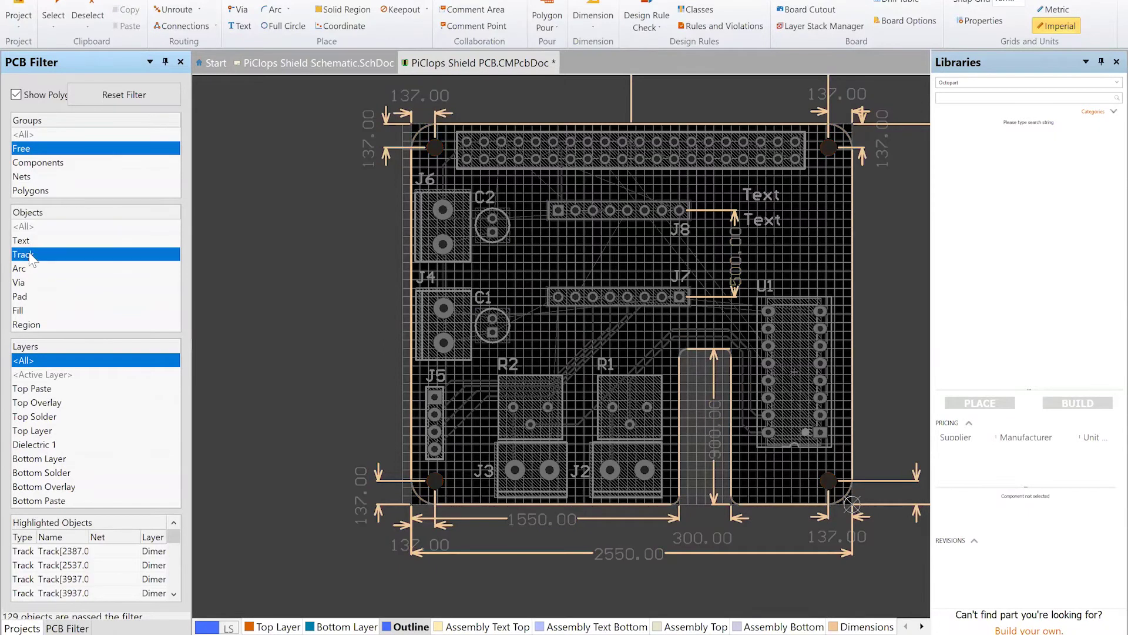
left_click(29, 269, "ctrl")
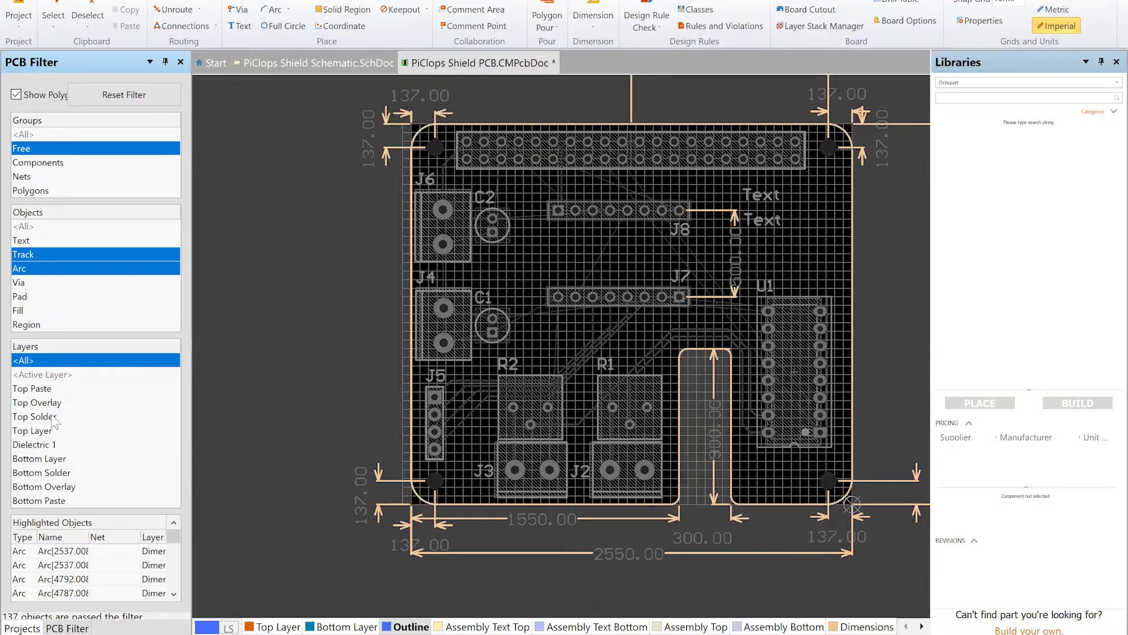
key("ctrl+a")
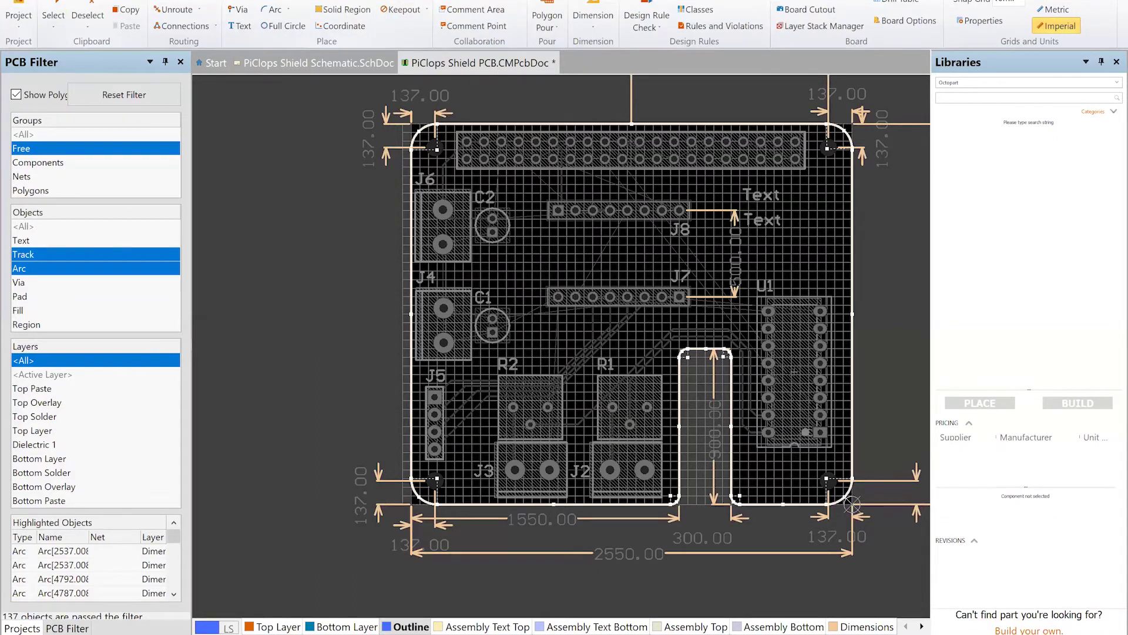
Change the layer of the selected outline tracks and arcs to Dimensions Bottom in the object inspector
left_click(503, 22)
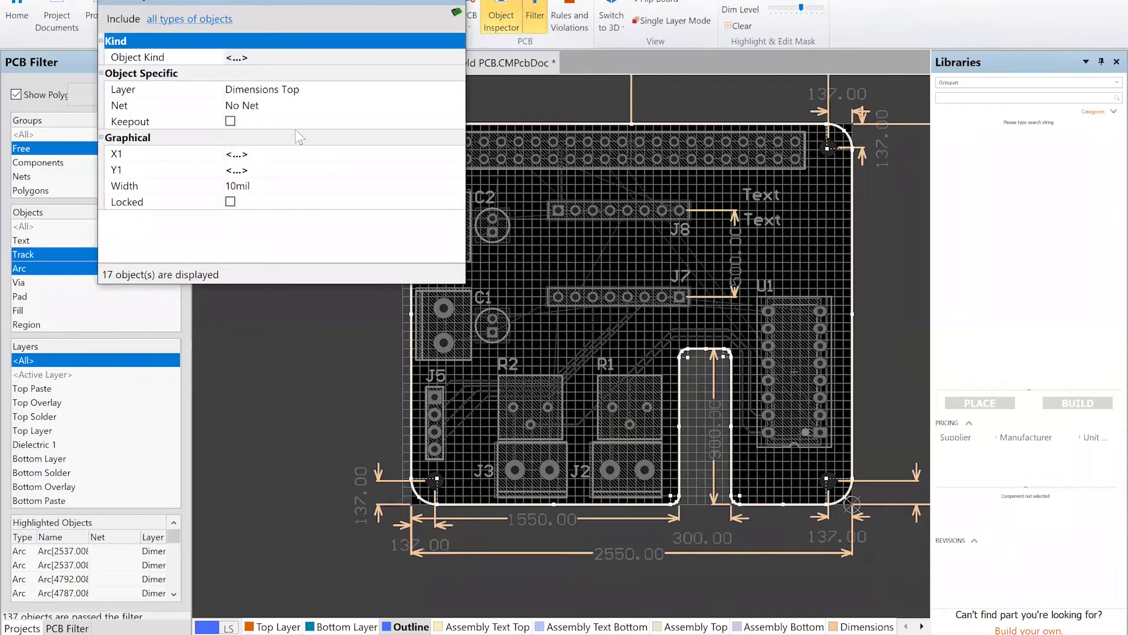
left_click(295, 89)
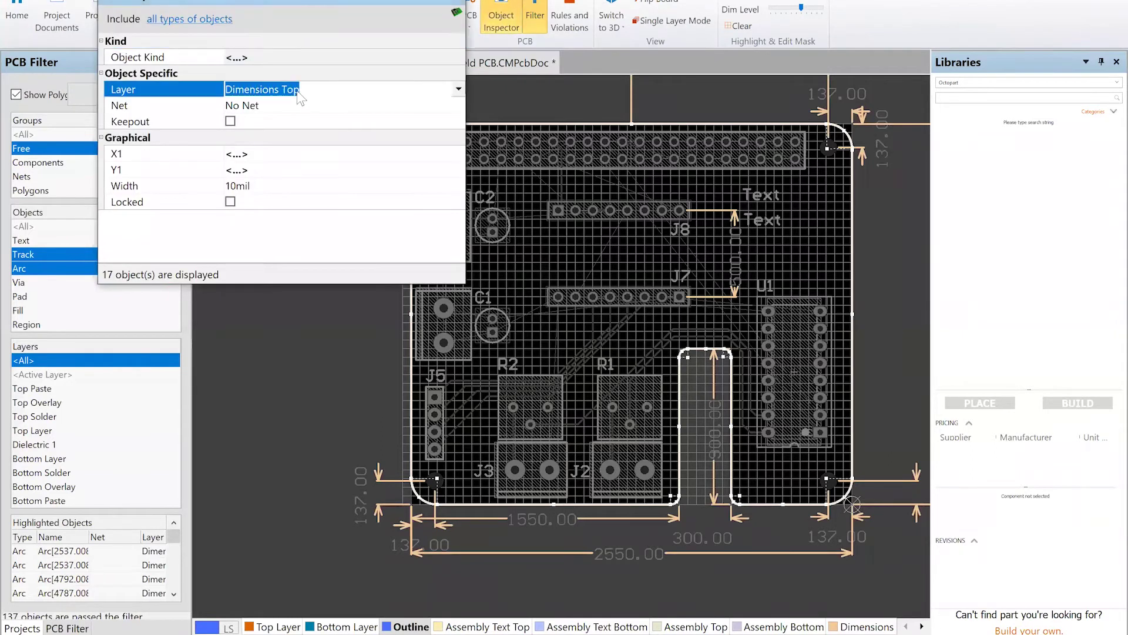
left_click(458, 90)
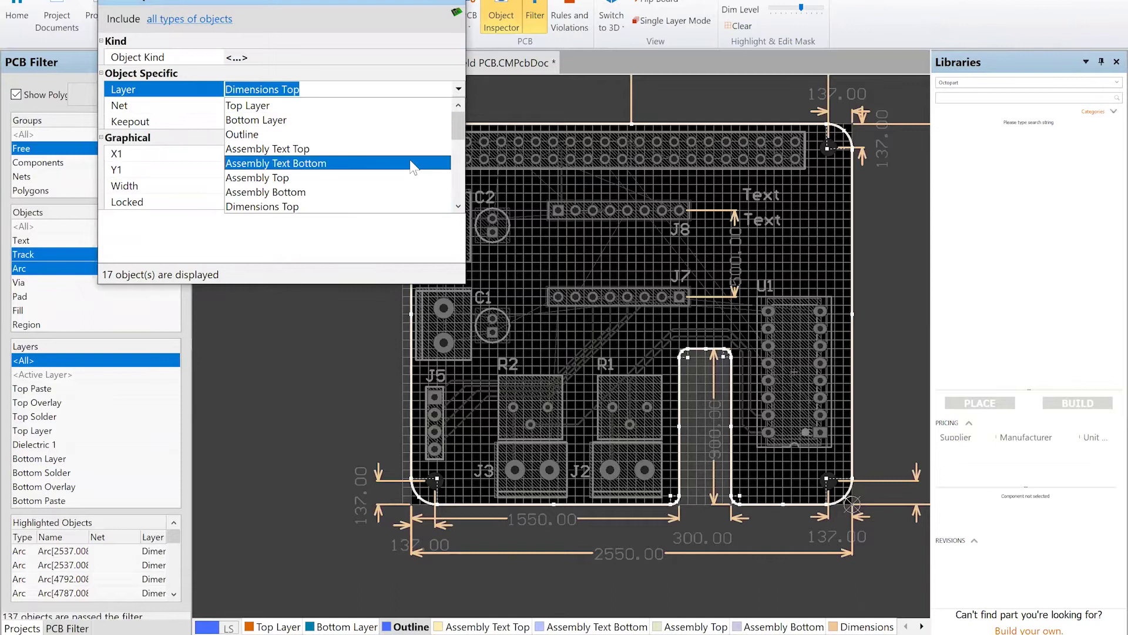
scroll(352, 170, "down", 1)
left_click(355, 177)
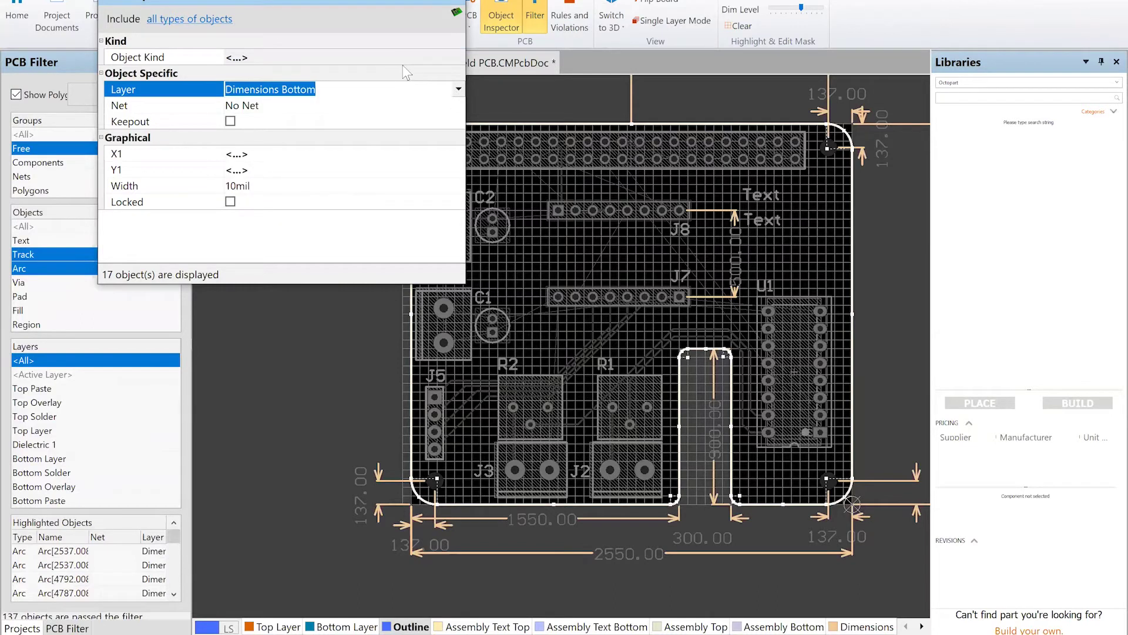
left_click(456, 4)
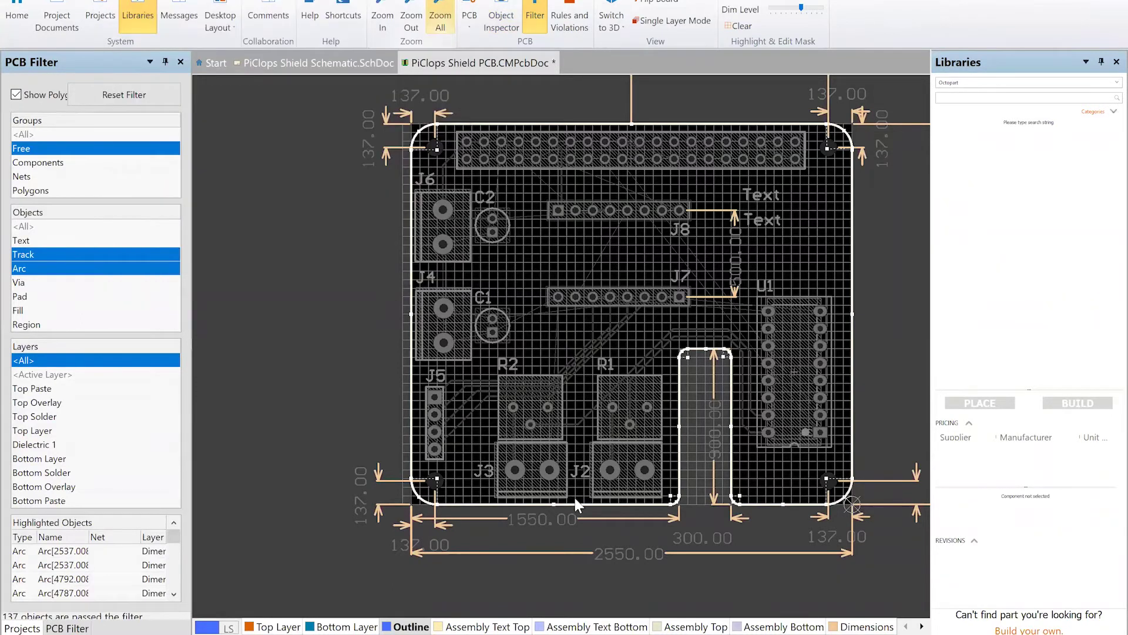
left_click(922, 626)
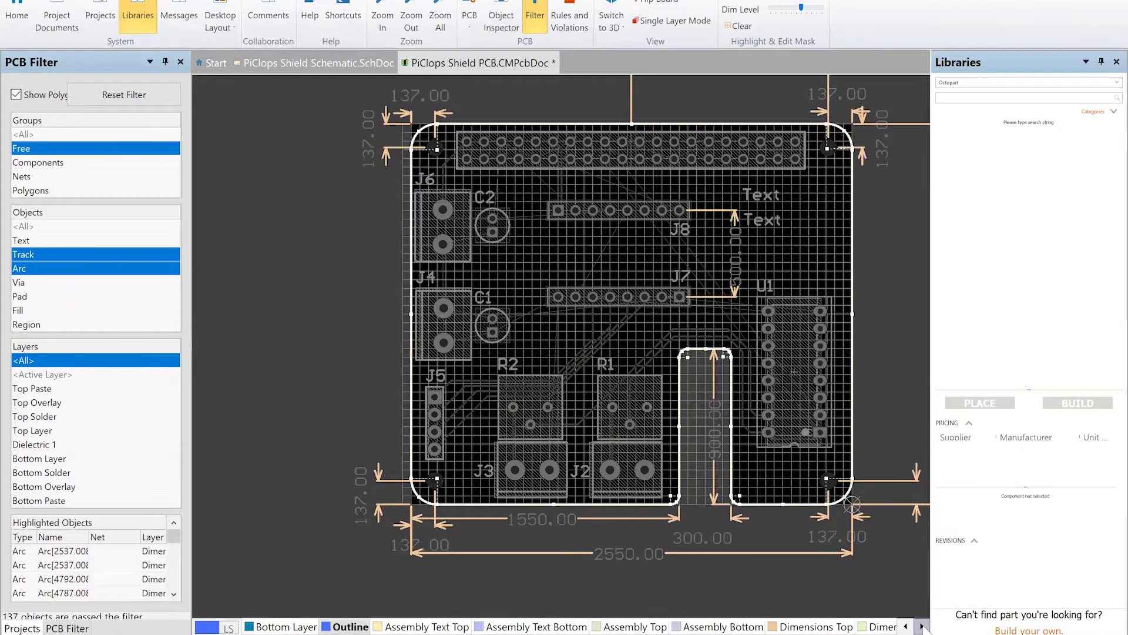
Define the board shape from the selected outline tracks and arcs, using the primitives' external edges, and clear the selection
left_click(922, 626)
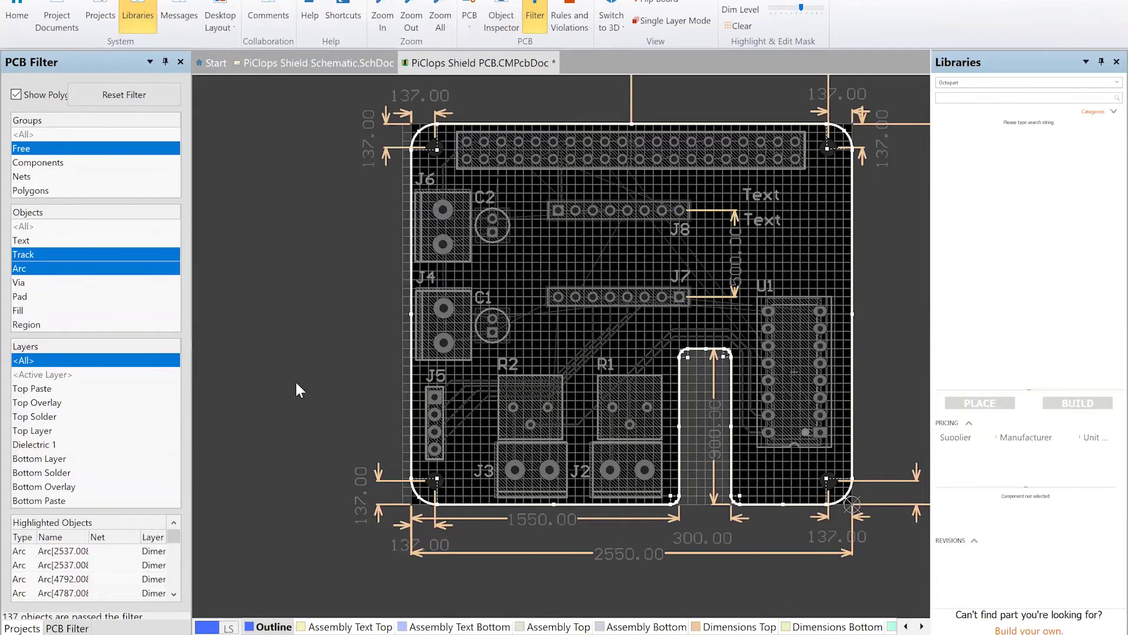
scroll(152, 23, "up", 2)
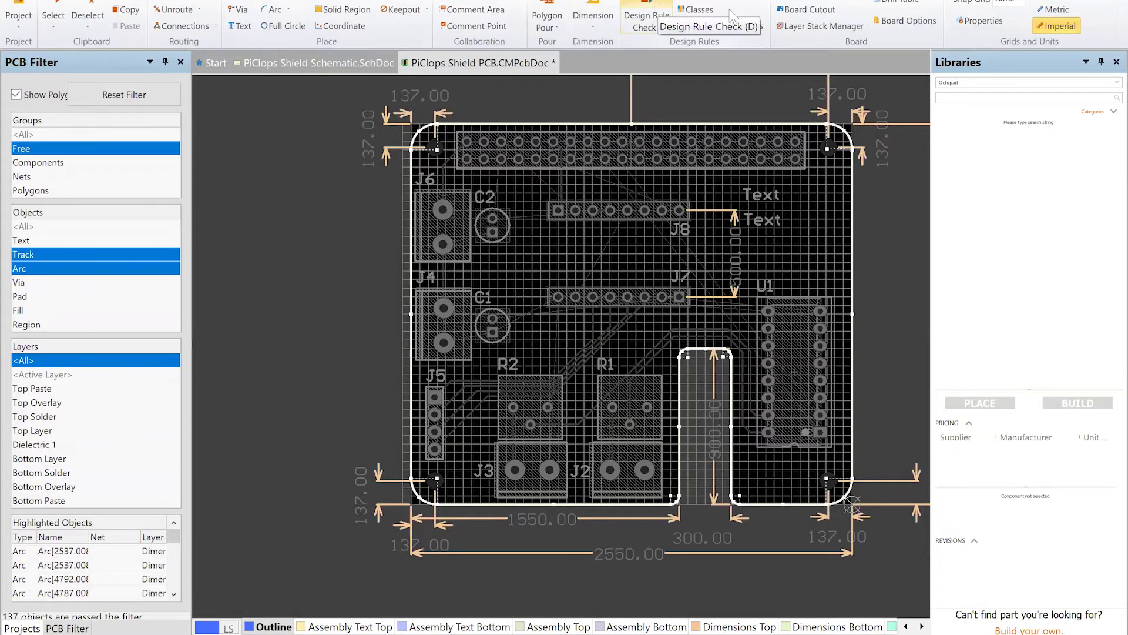
left_click(807, 3)
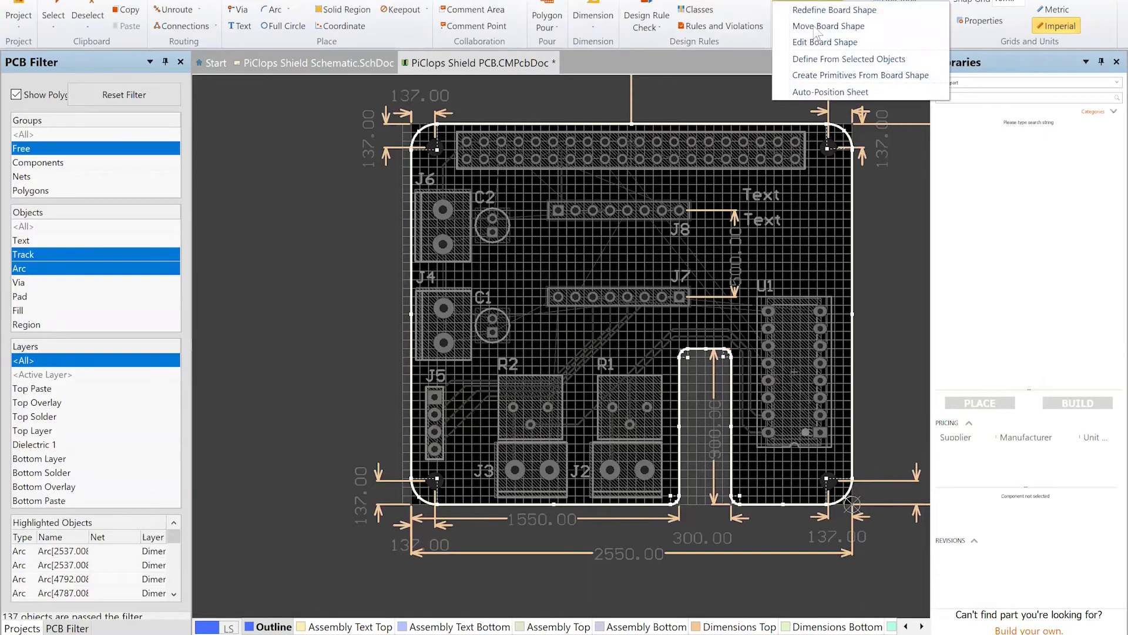
left_click(829, 58)
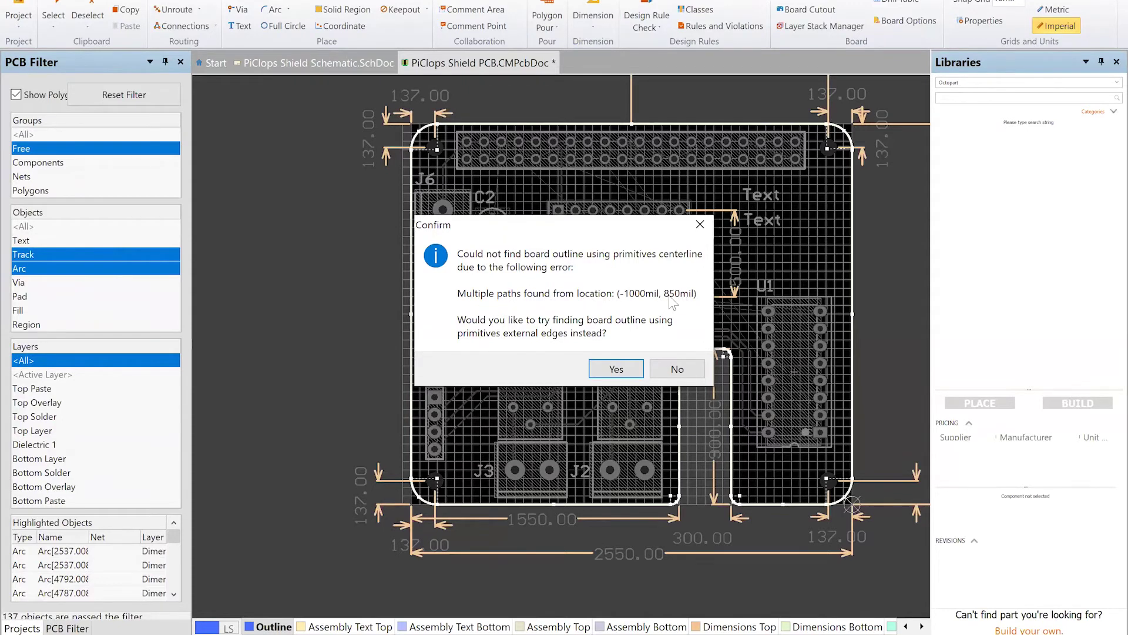
left_click(609, 370)
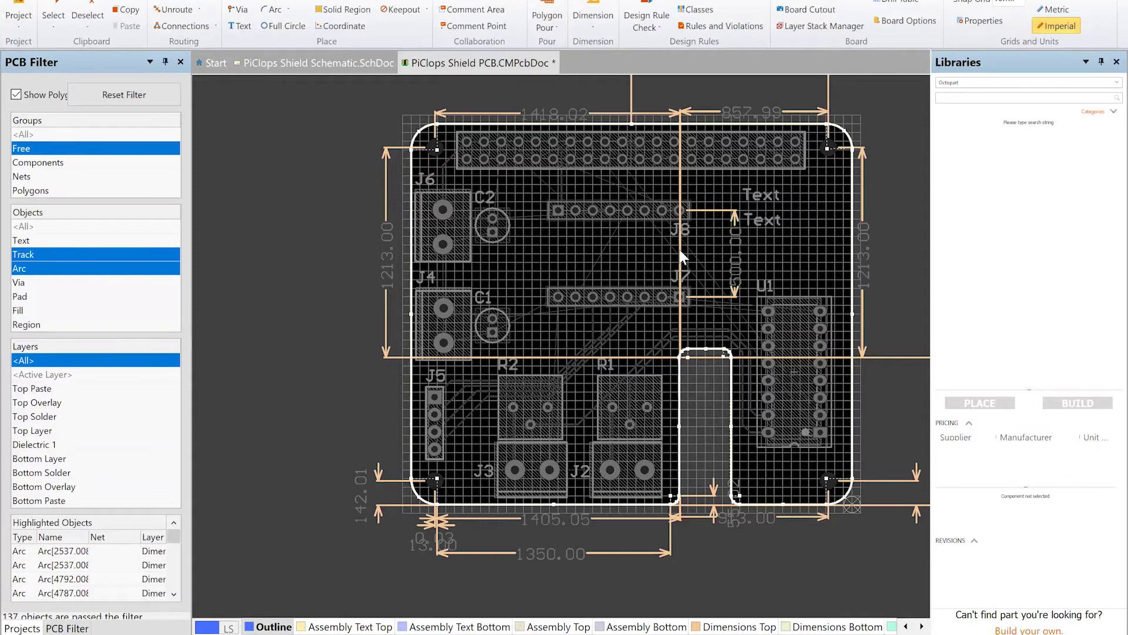
left_click(683, 337)
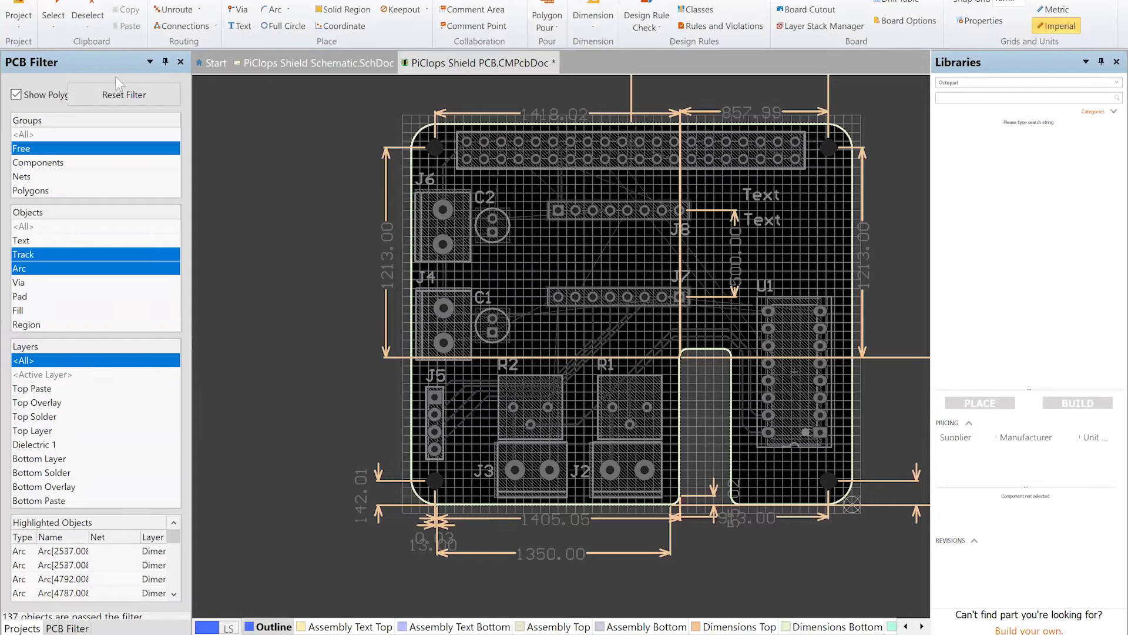
Reset the PCB filter and examine the vertical dimension line crossing the upper-left corner of the board's slot
left_click(176, 99)
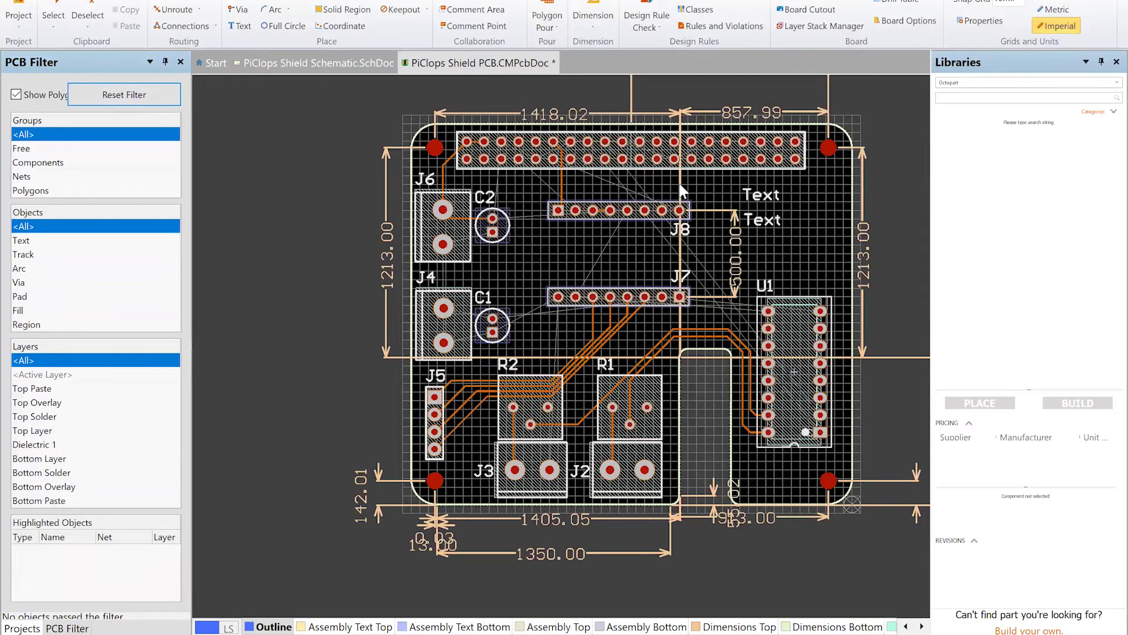
left_click(678, 181)
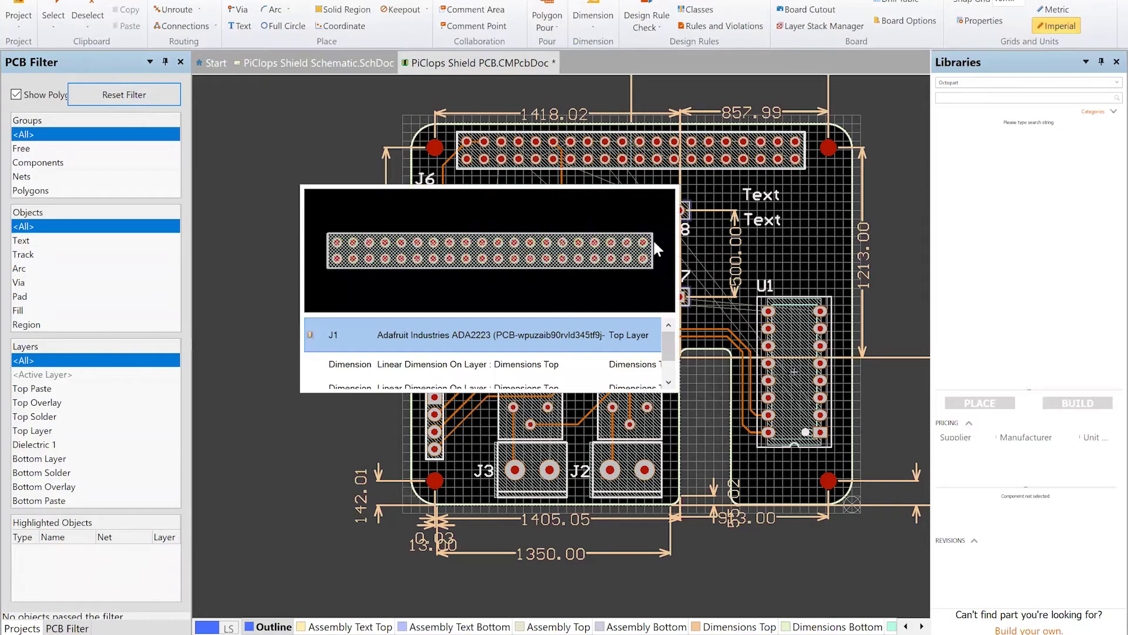
left_click(640, 365)
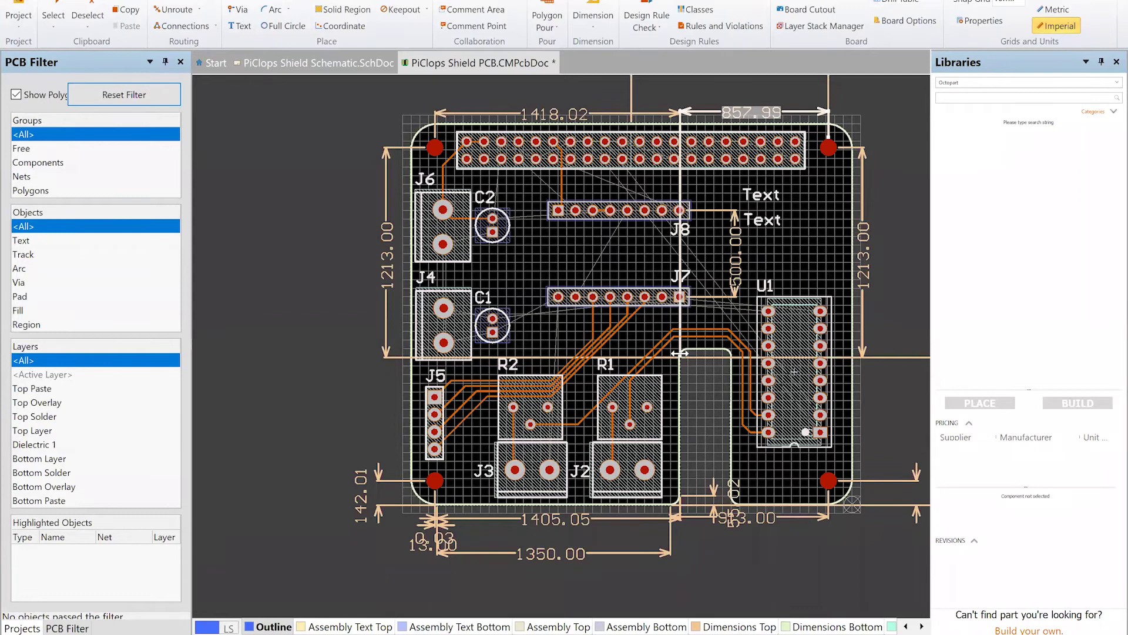
scroll(680, 352, "up", 4, "ctrl")
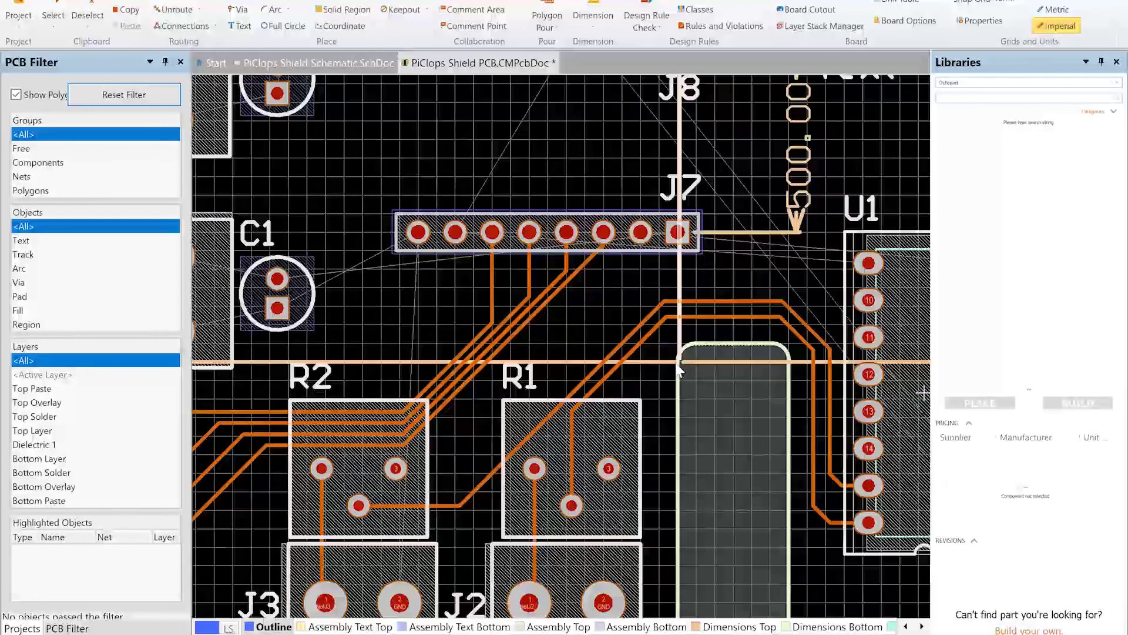
left_click(682, 353)
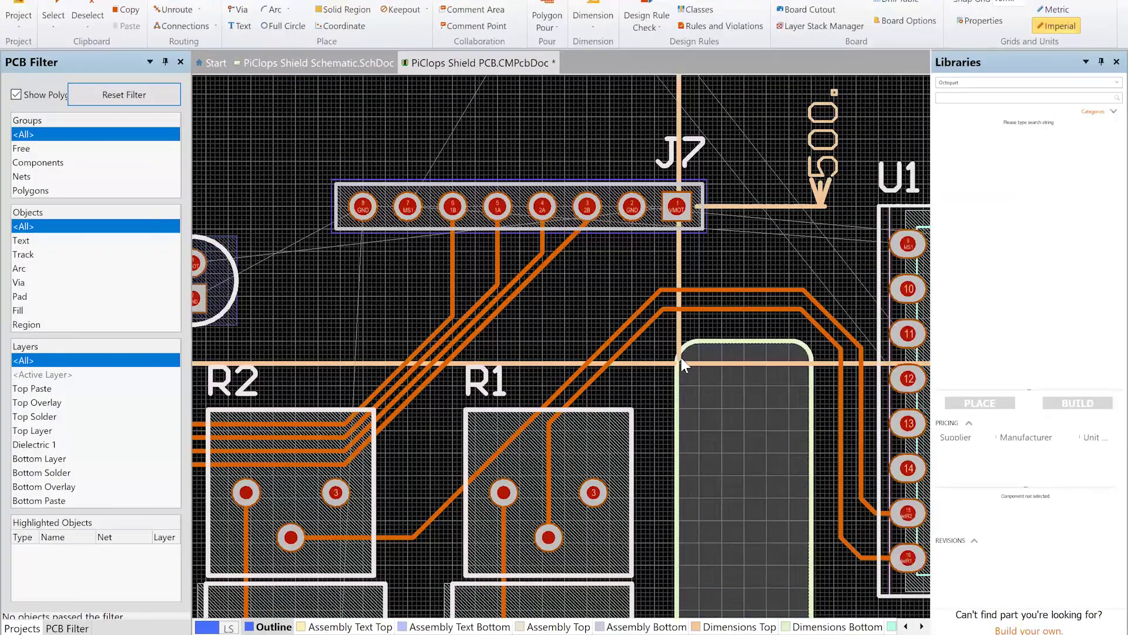
left_click(683, 346)
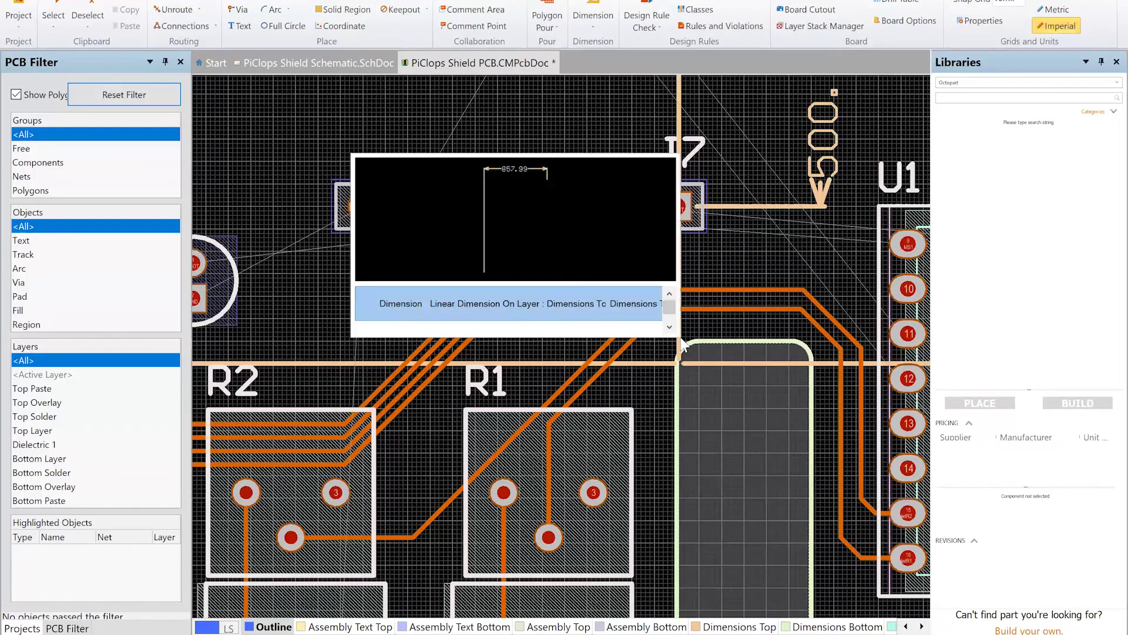
left_click(728, 269)
scroll(729, 273, "down", 5, "ctrl")
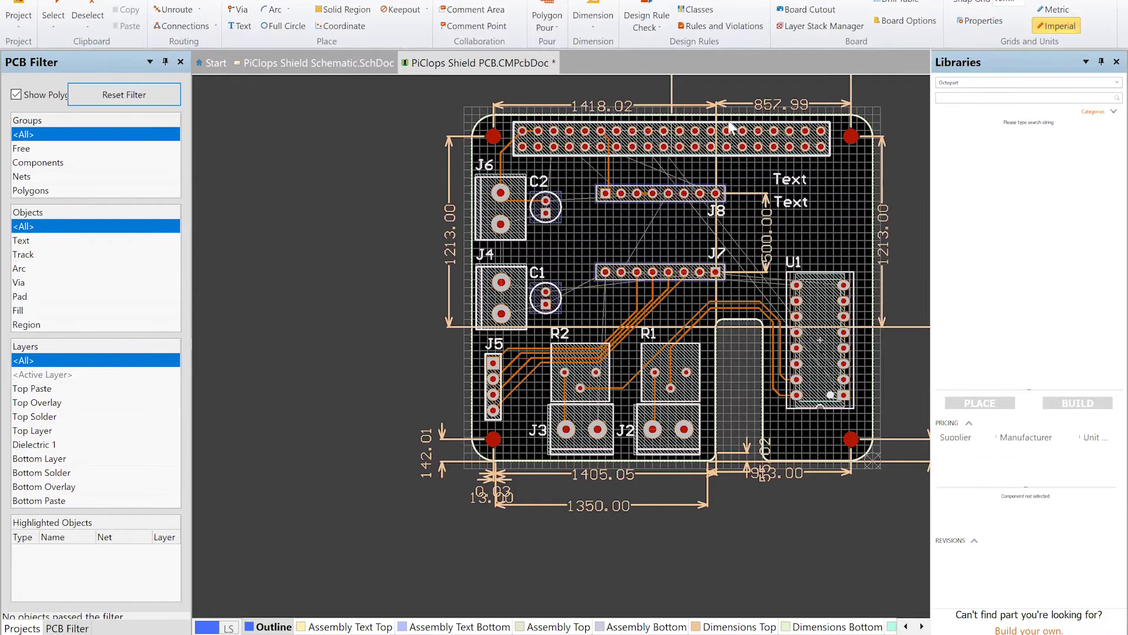
Check the properties of the 857.99 and 1418.02 linear dimensions above the header along the board's upper edge
mouse_move(775, 108)
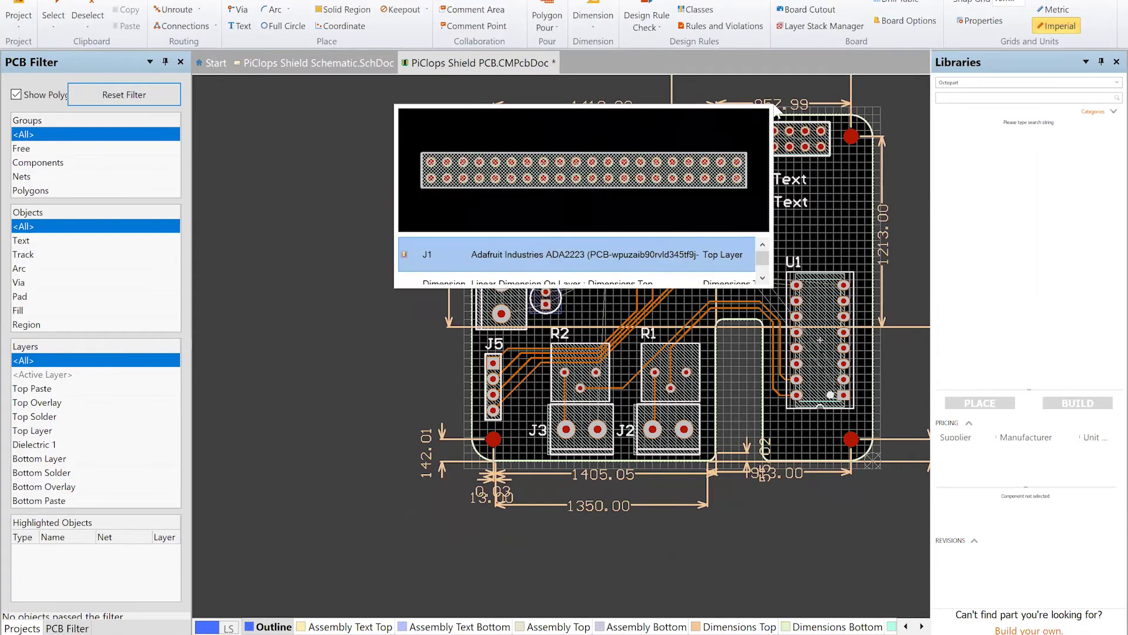
scroll(787, 97, "up", 3)
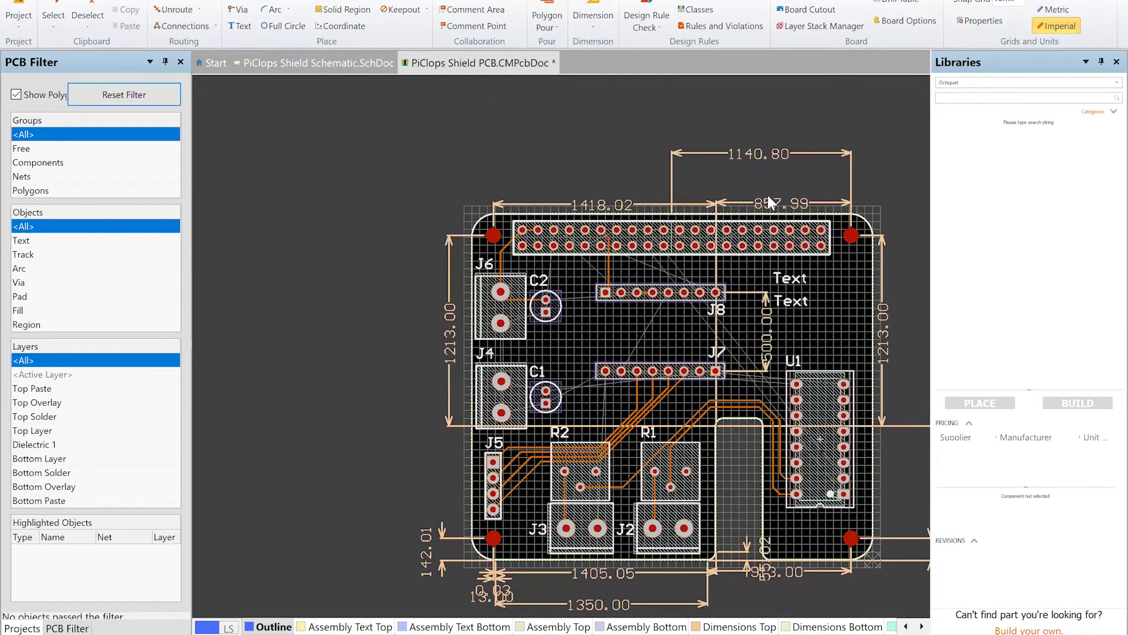
double_click(768, 198)
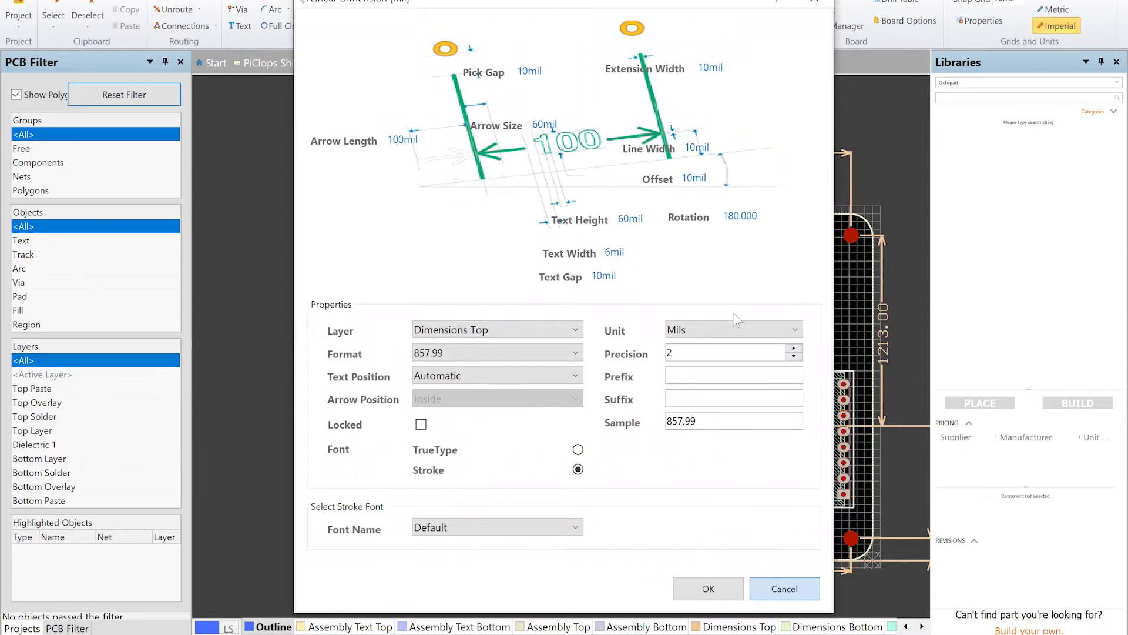
left_click(708, 589)
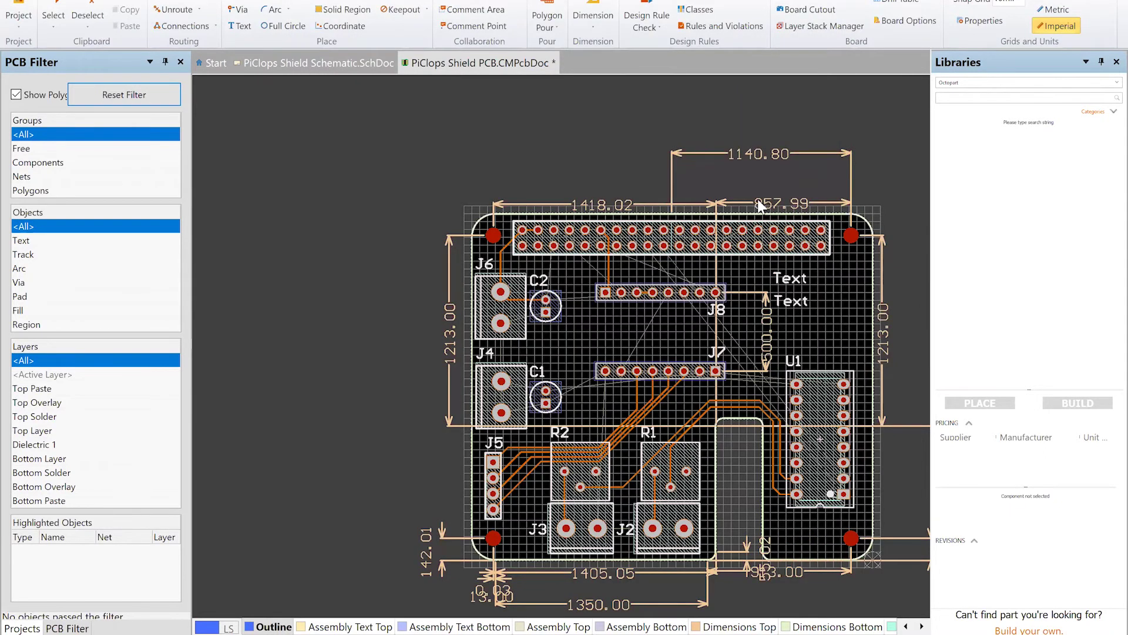
left_click(595, 207)
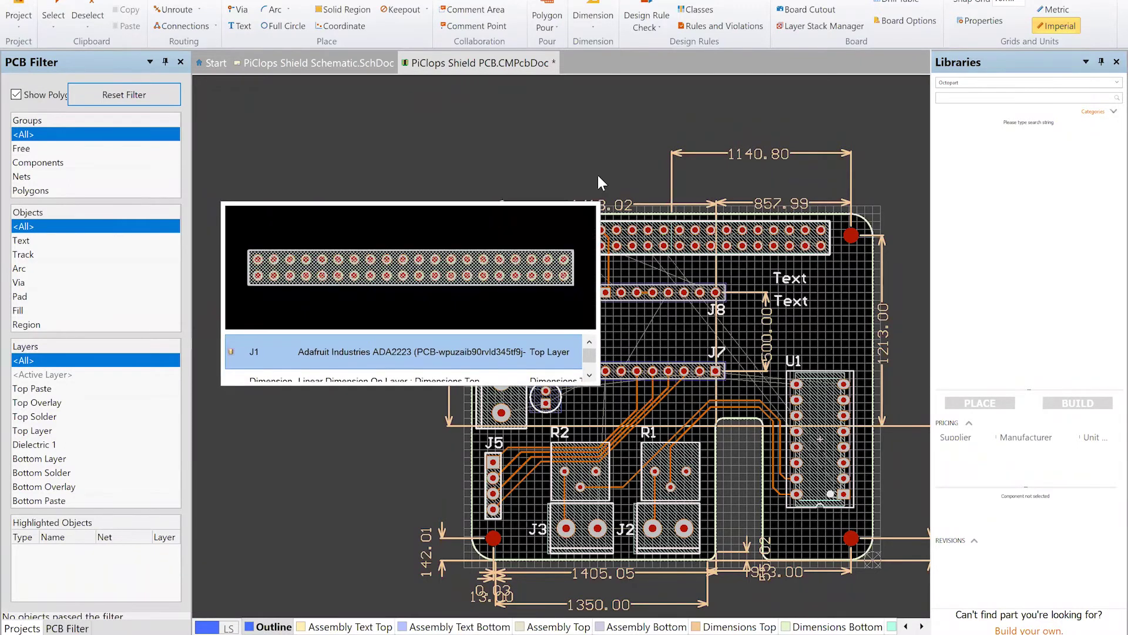
key("Escape")
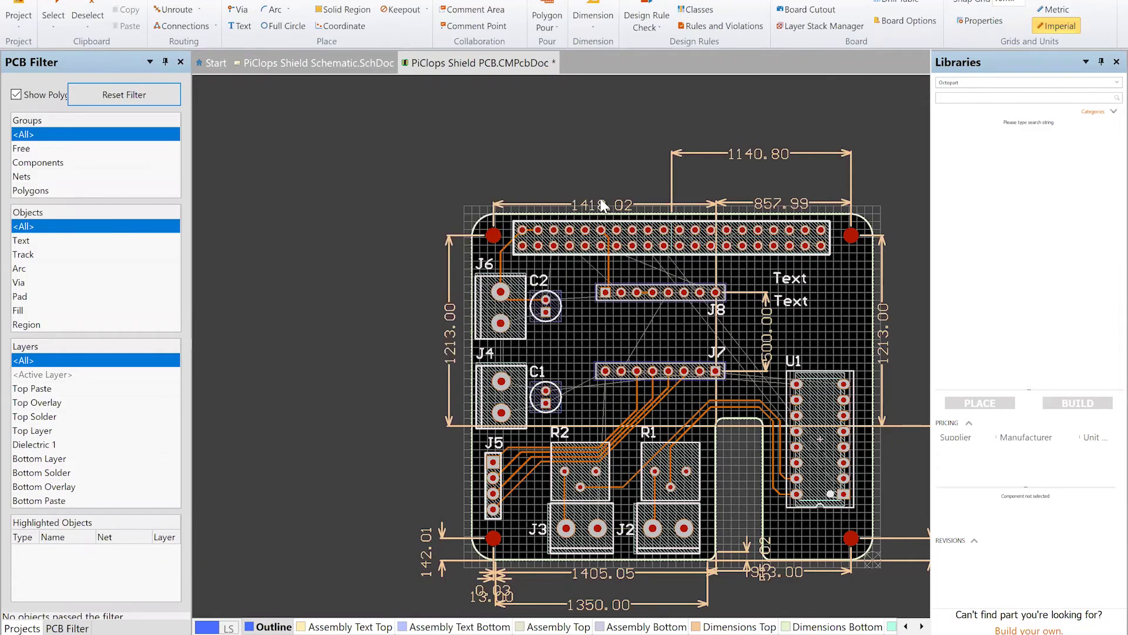
left_click(602, 205)
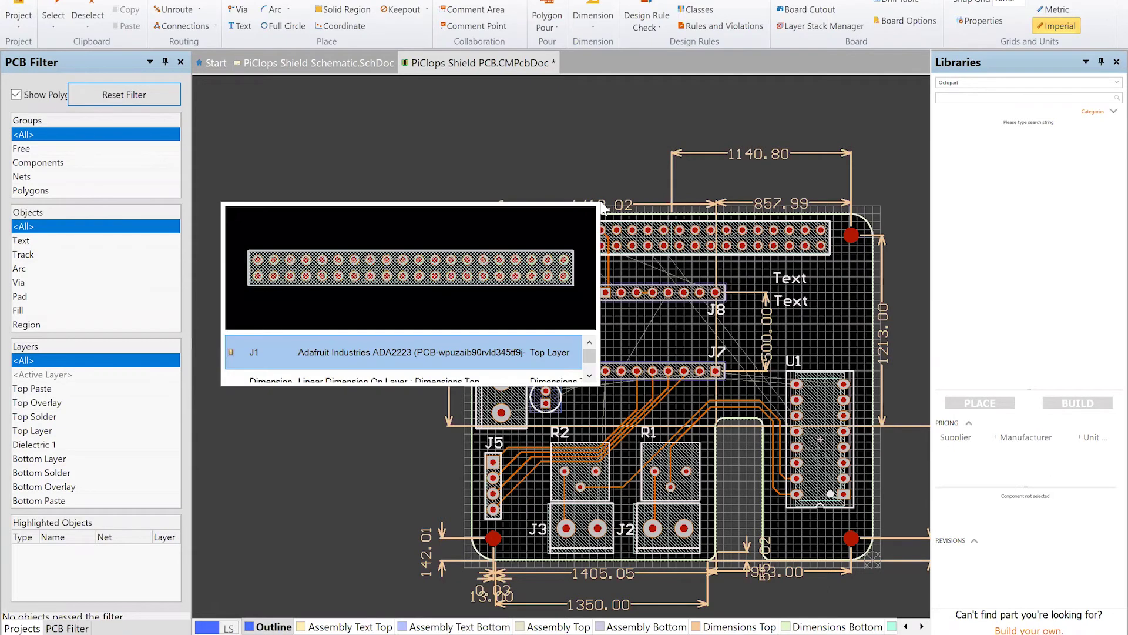
scroll(561, 355, "down", 1)
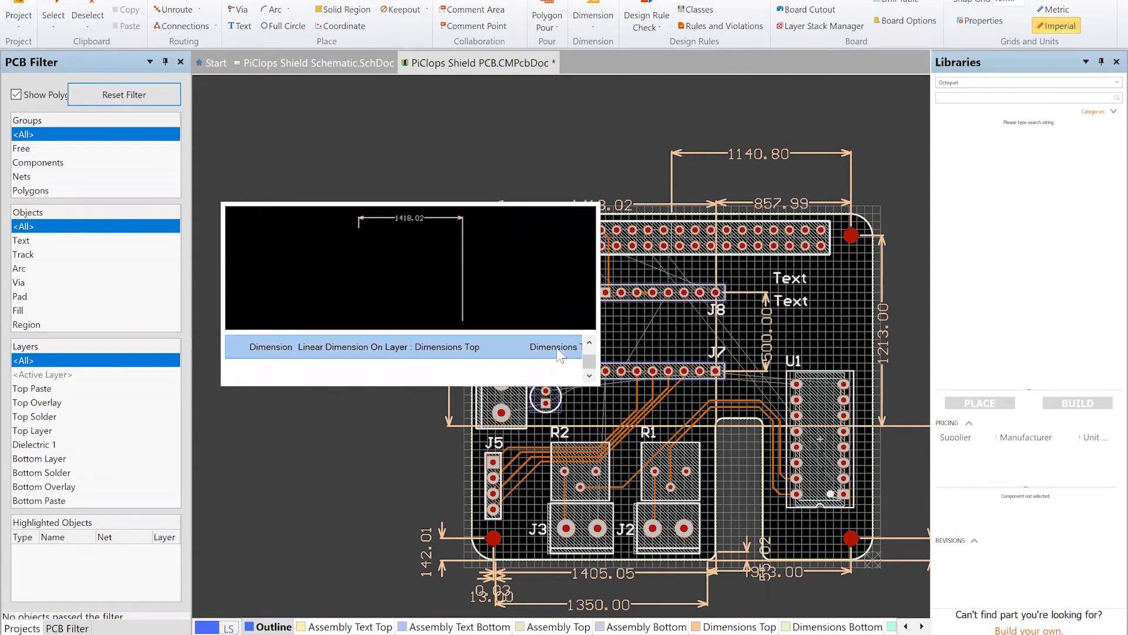
left_click(558, 348)
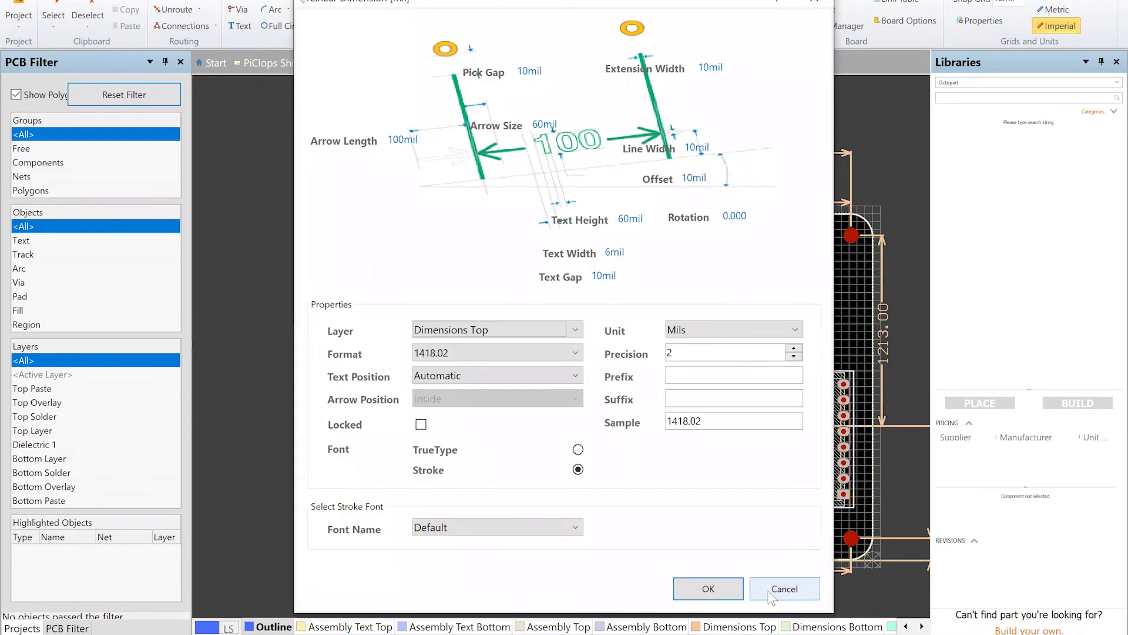
left_click(708, 589)
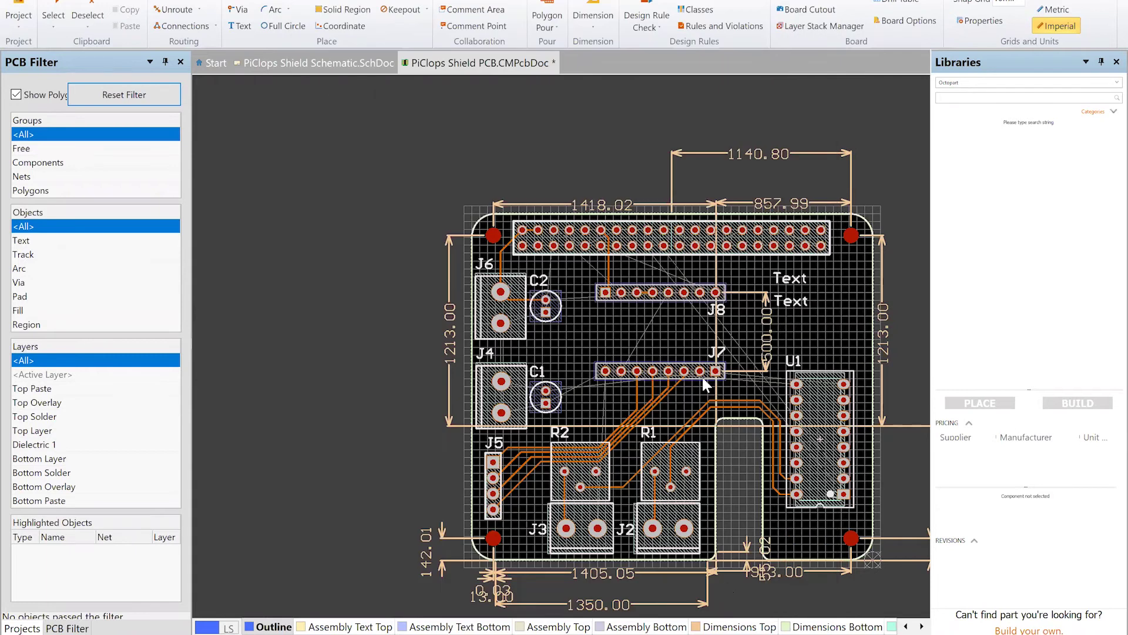
Delete the 1418.02 and 857.99 linear dimensions just above the board's upper edge
left_click(620, 201)
key("Delete")
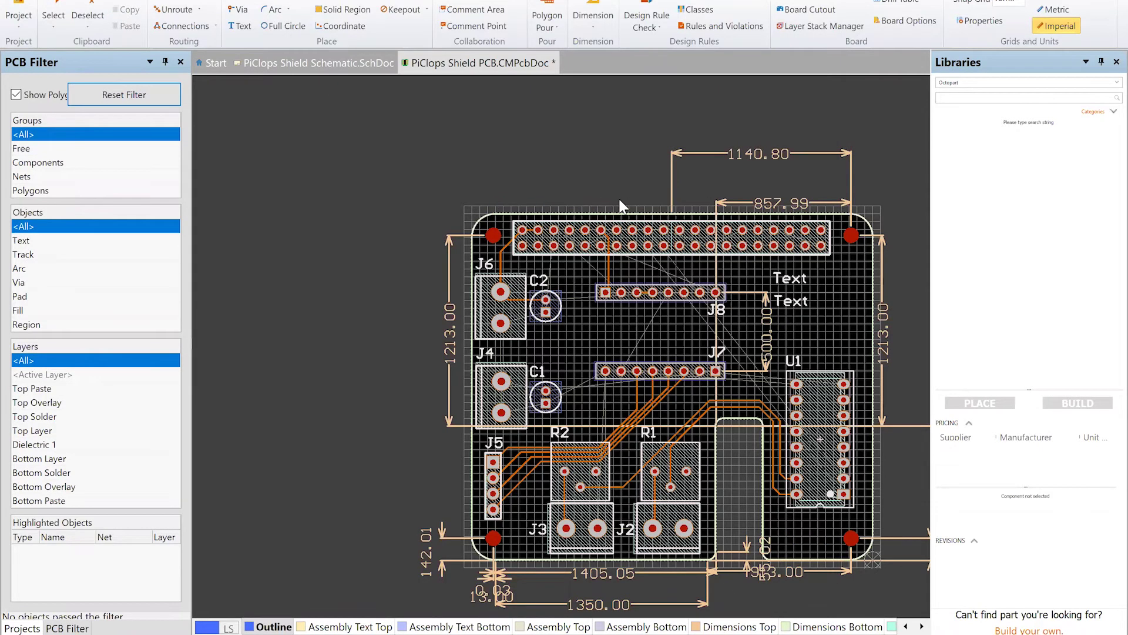
left_click(759, 205)
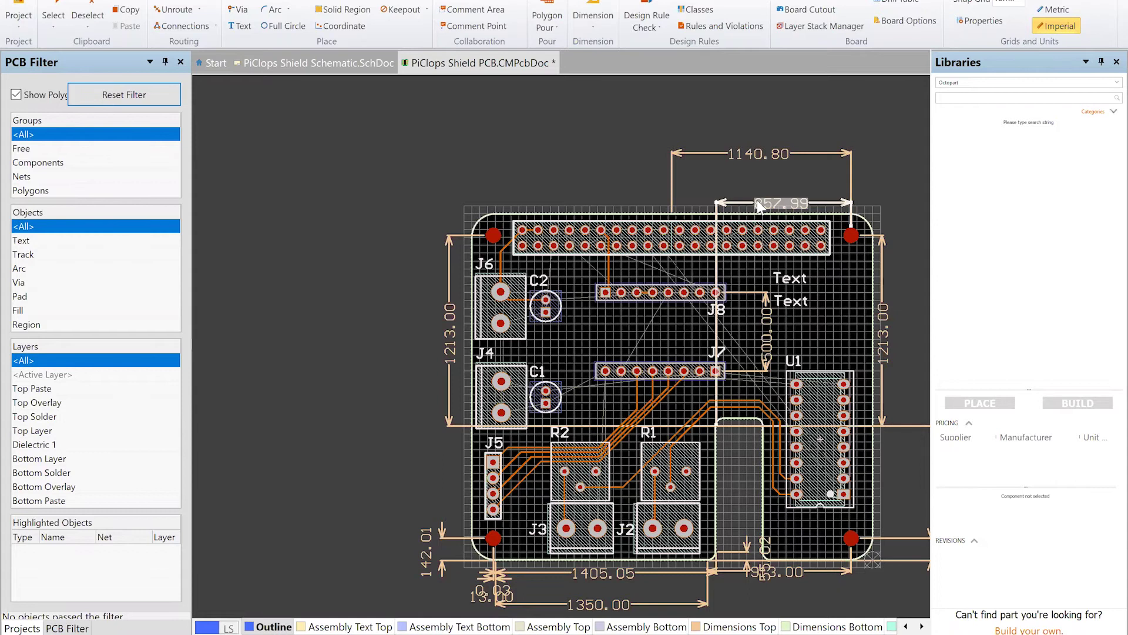
key("Delete")
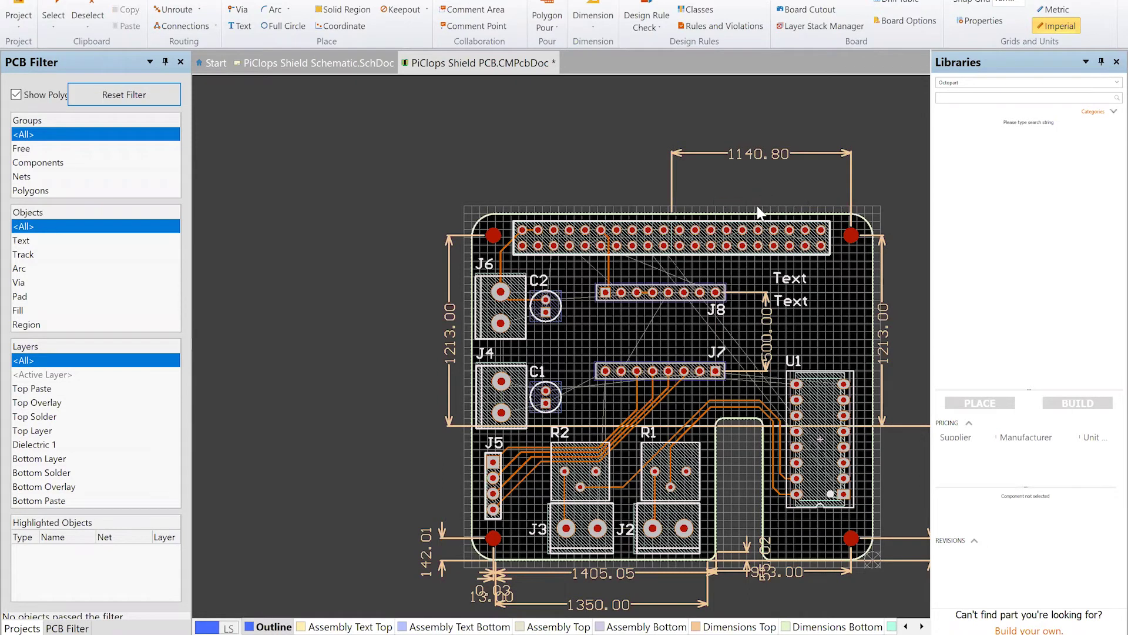
Filter the PCB to free tracks and arcs and select the entire board outline
left_click(41, 151)
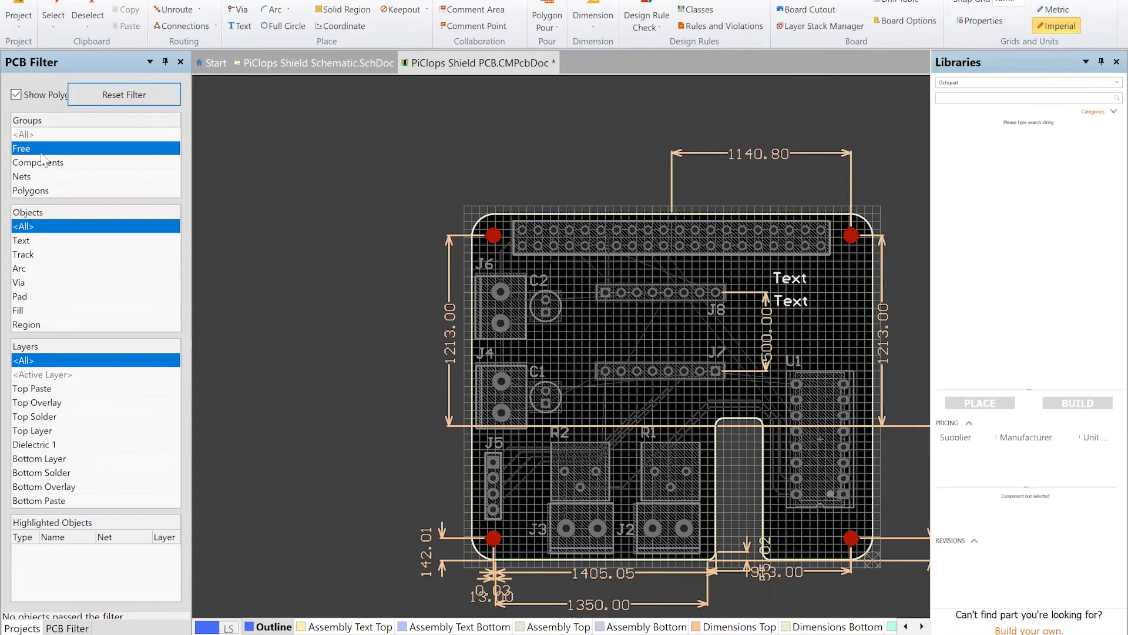
left_click(46, 255)
left_click(41, 269, "ctrl")
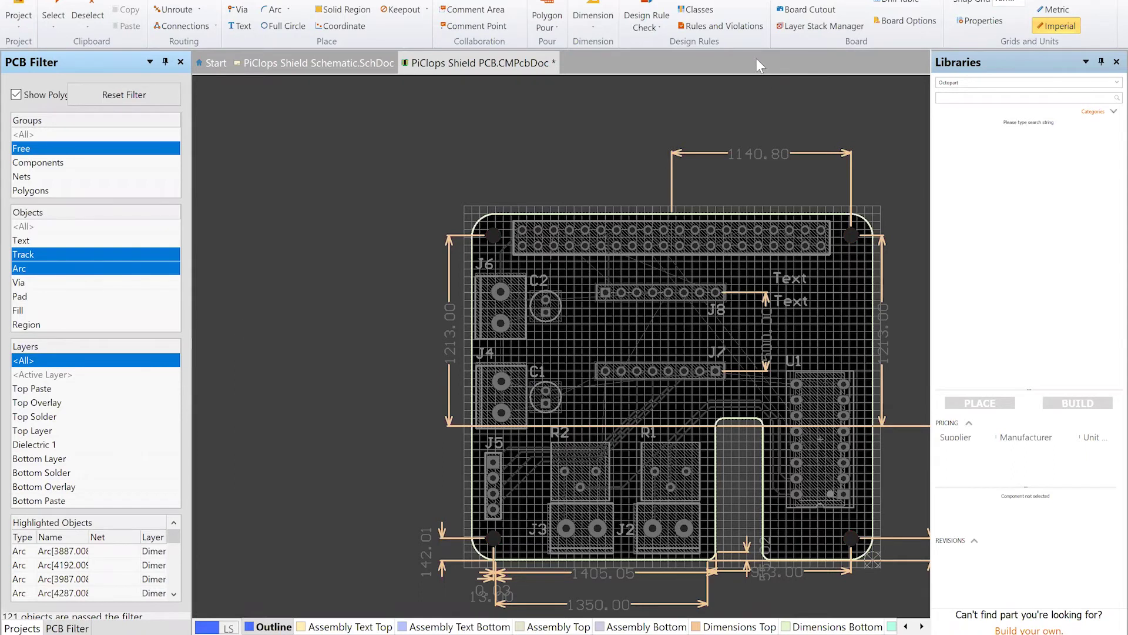
left_click(407, 222)
key("ctrl+a")
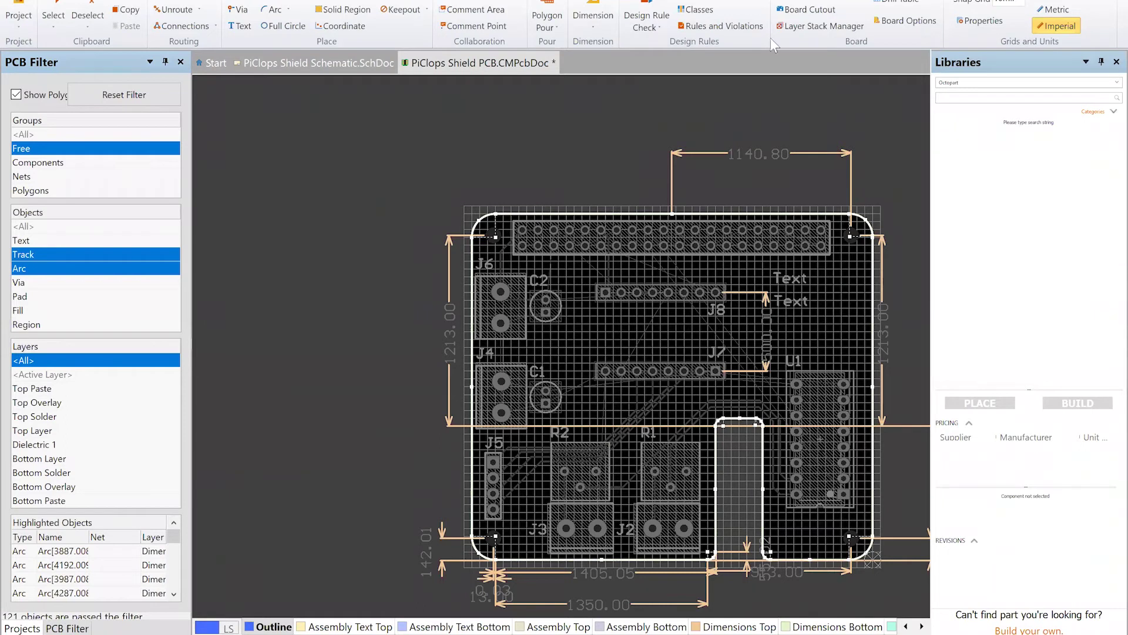
Redefine the board shape from the selected outline using the primitives' external edges, and clear the selection and PCB filter
left_click(816, 5)
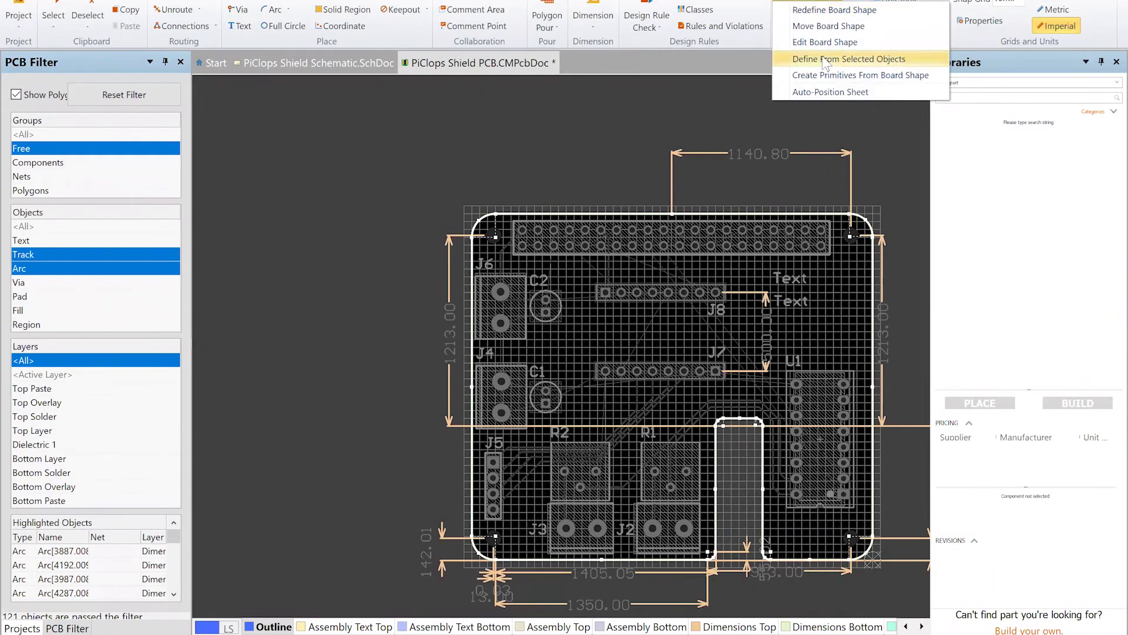
left_click(826, 59)
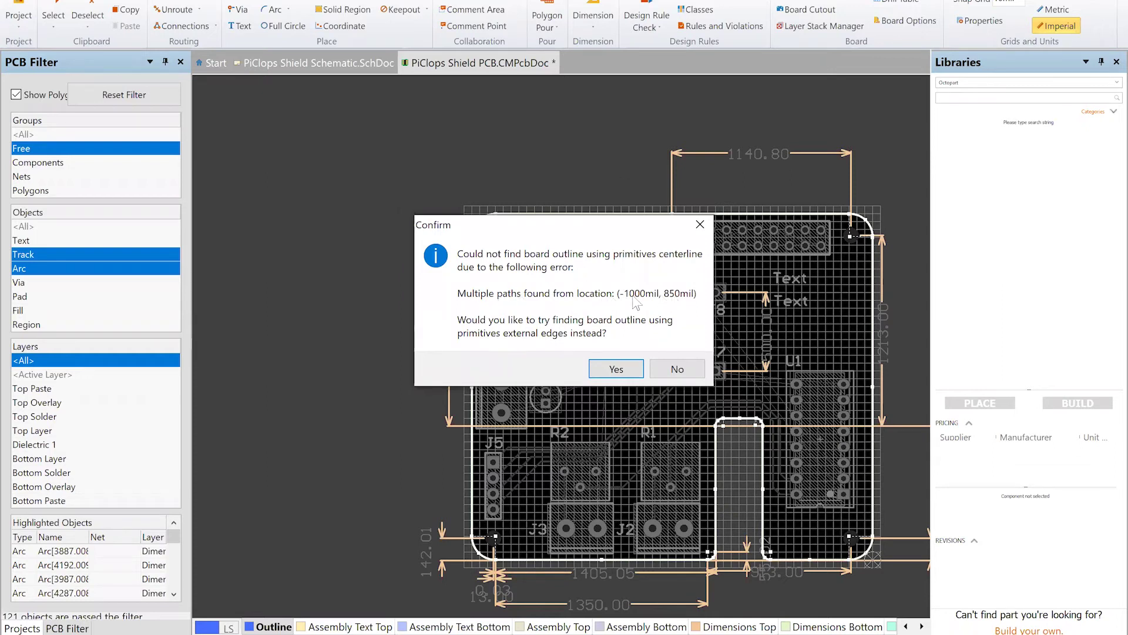
left_click(617, 369)
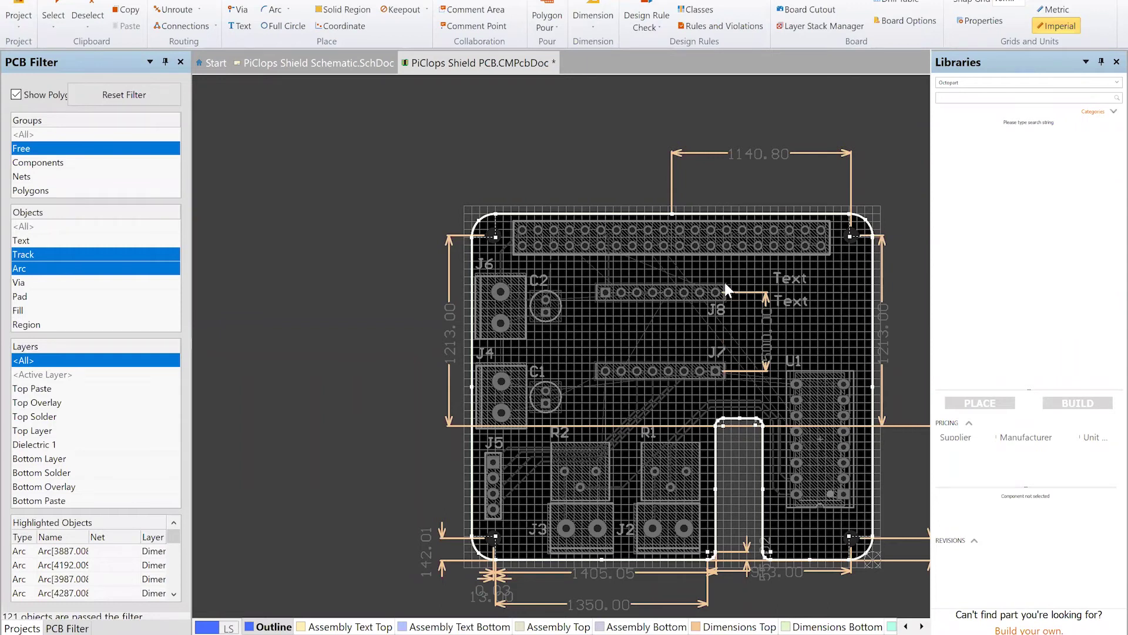
left_click(517, 144)
left_click(159, 94)
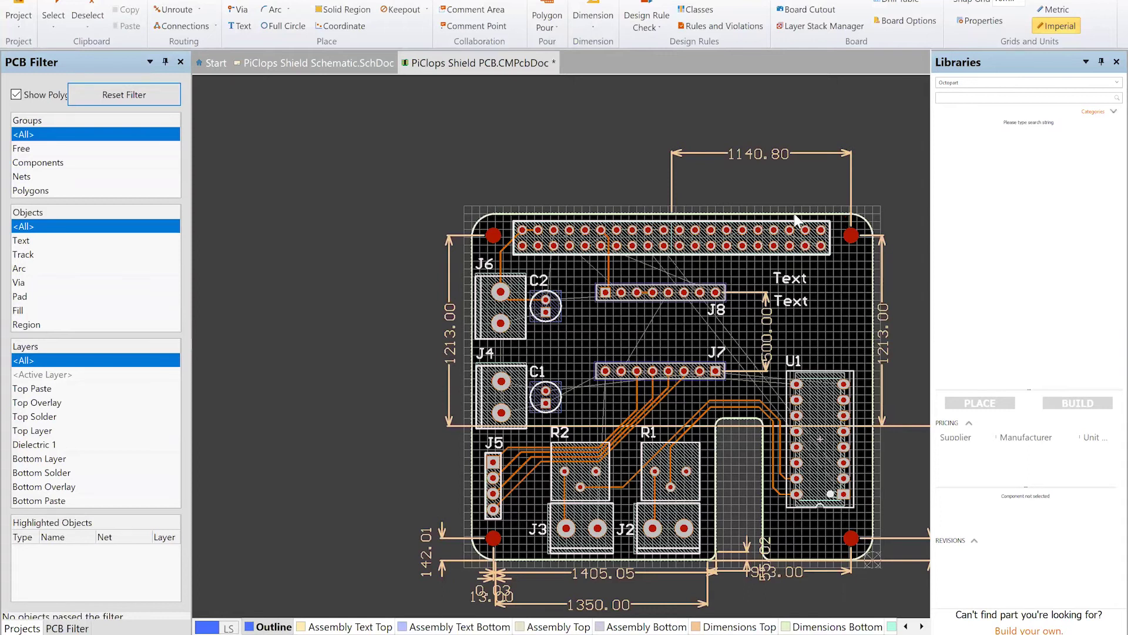
Filter the PCB to tracks and arcs across all object groups
left_click(54, 235)
left_click(35, 254)
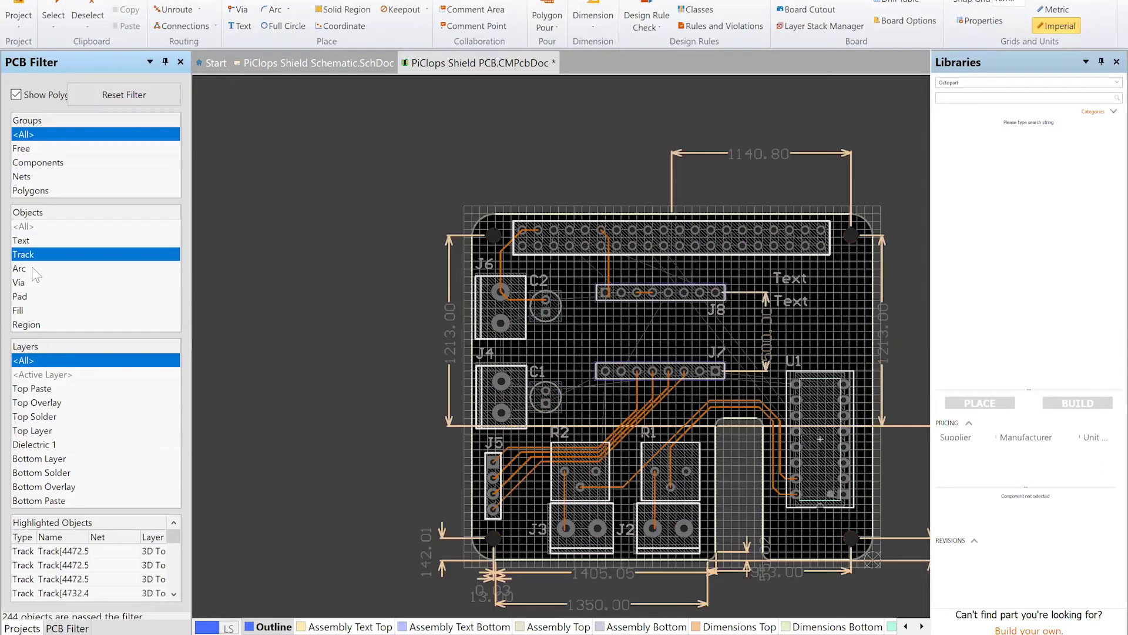
left_click(33, 269, "ctrl")
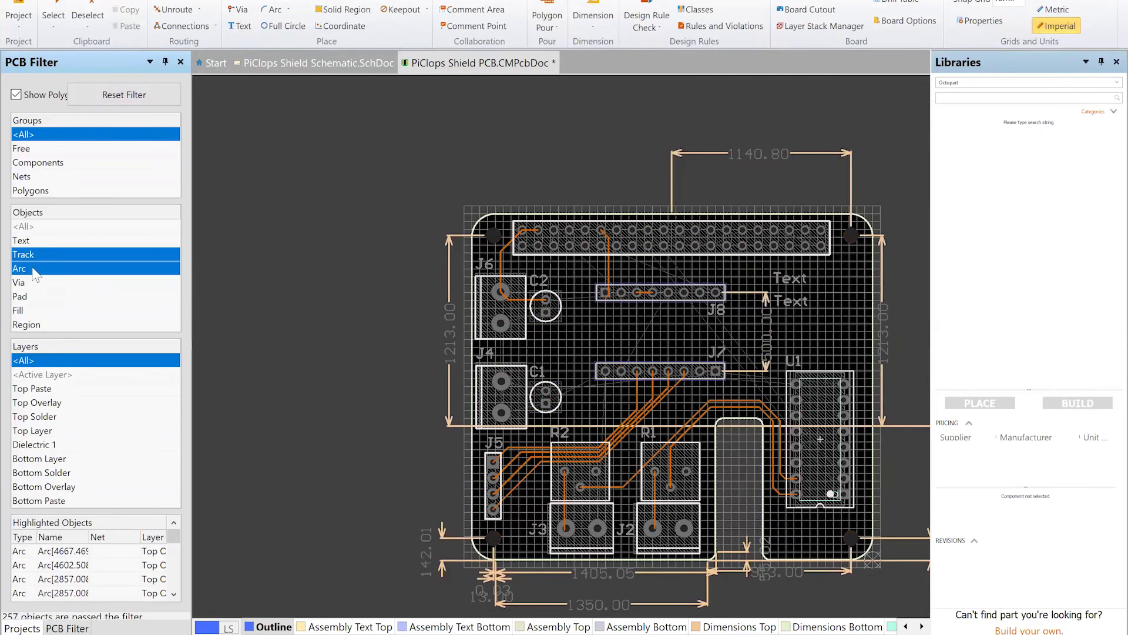
Restrict the PCB filter to the Free group and select all tracks and arcs of the board outline
left_click(32, 149)
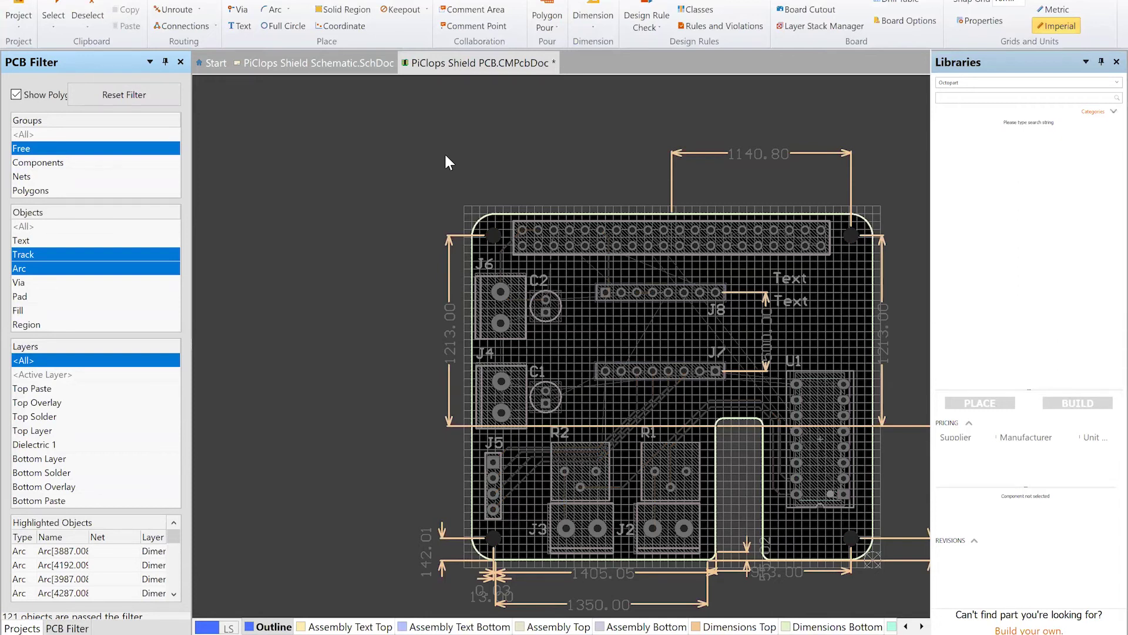
key("ctrl+a")
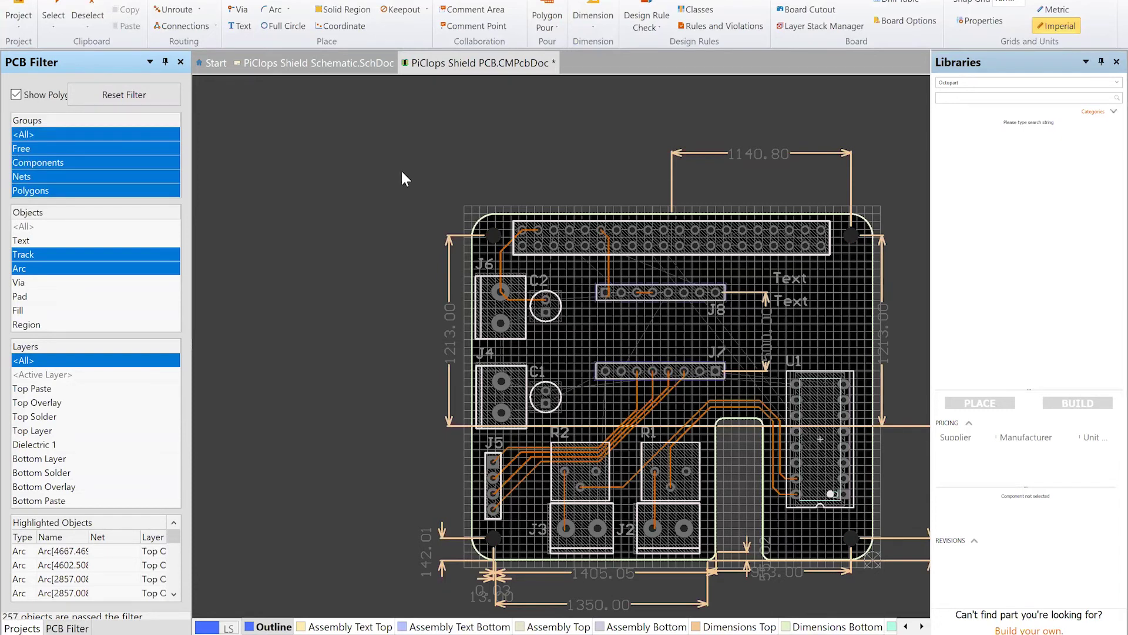
left_click(33, 145)
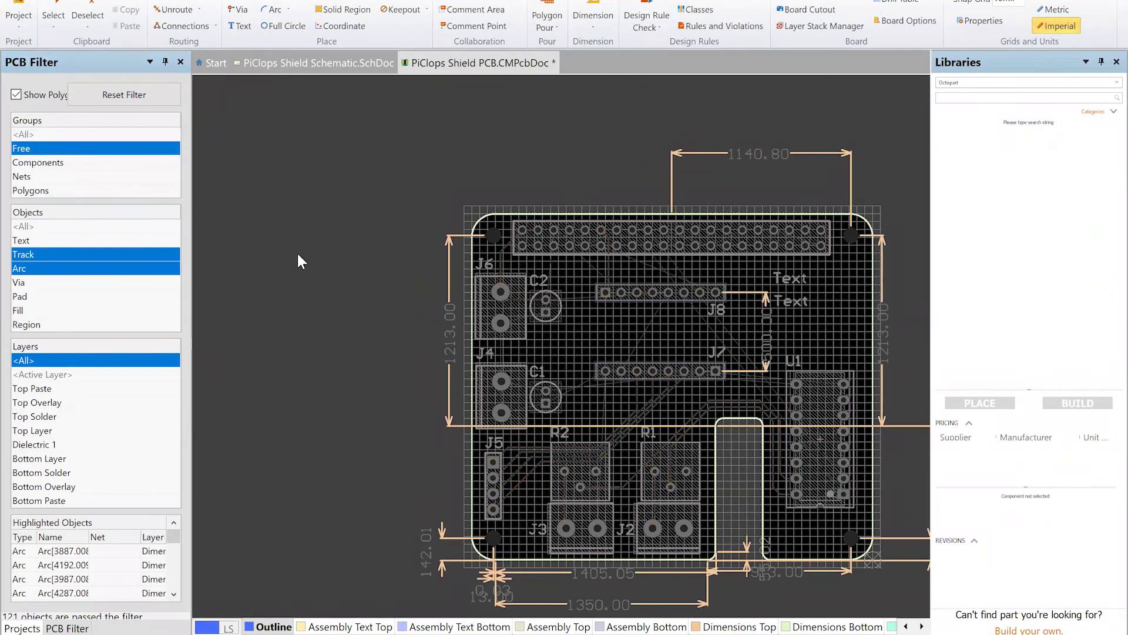
key("ctrl+a")
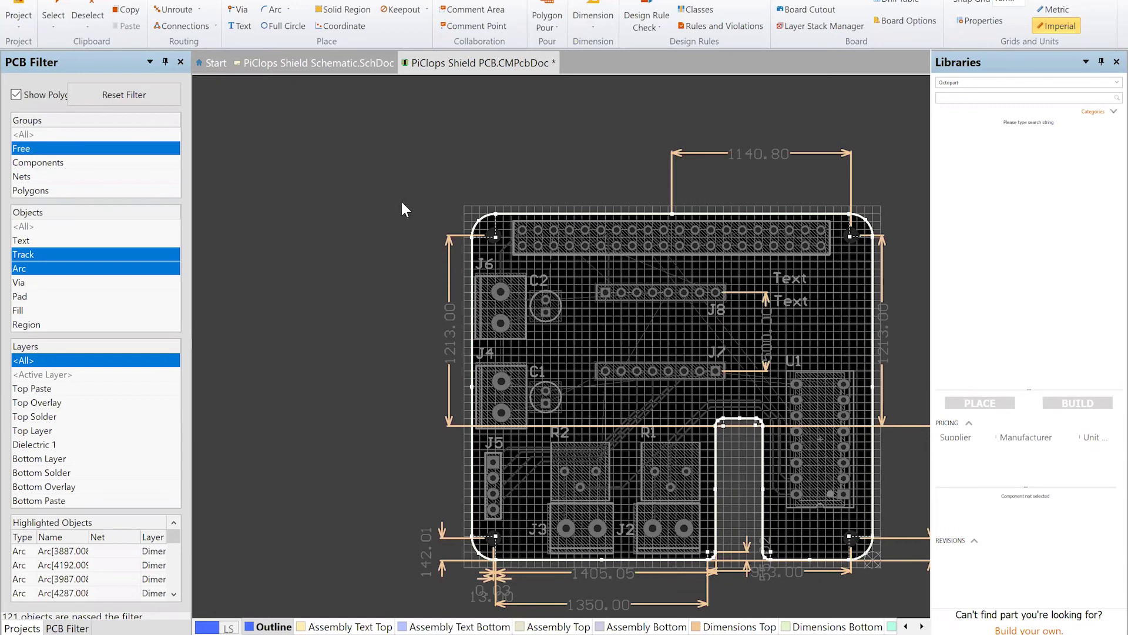
Change the layer of the selected outline tracks and arcs to Outline using the Object Inspector, and reset the PCB filter
left_click(120, 0)
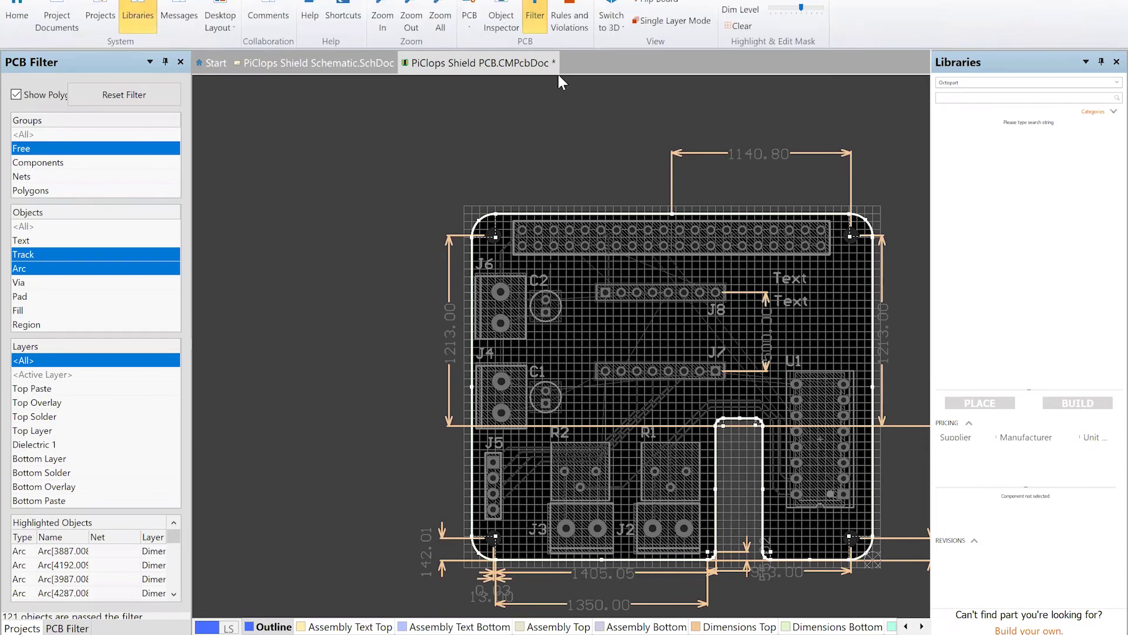
left_click(496, 11)
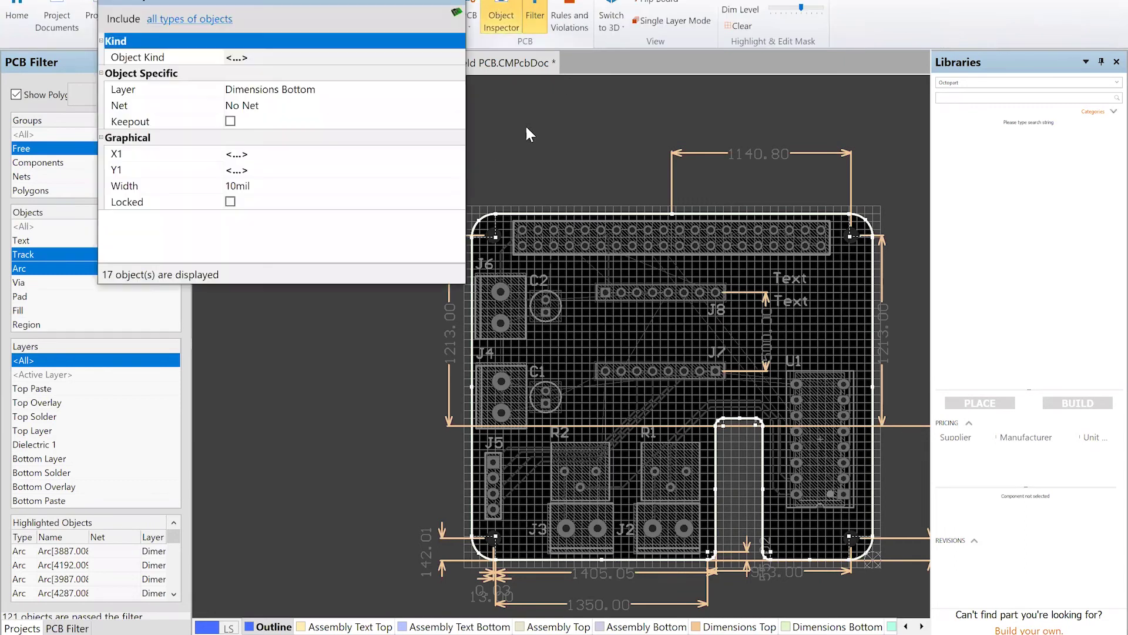
left_click(316, 89)
left_click(459, 89)
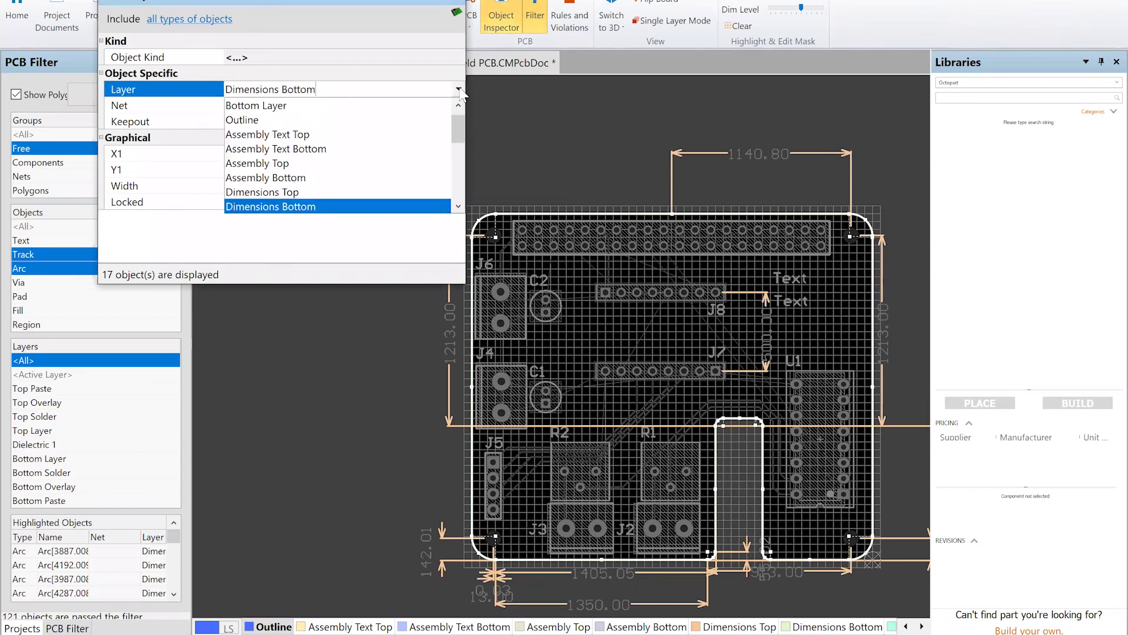
left_click(370, 122)
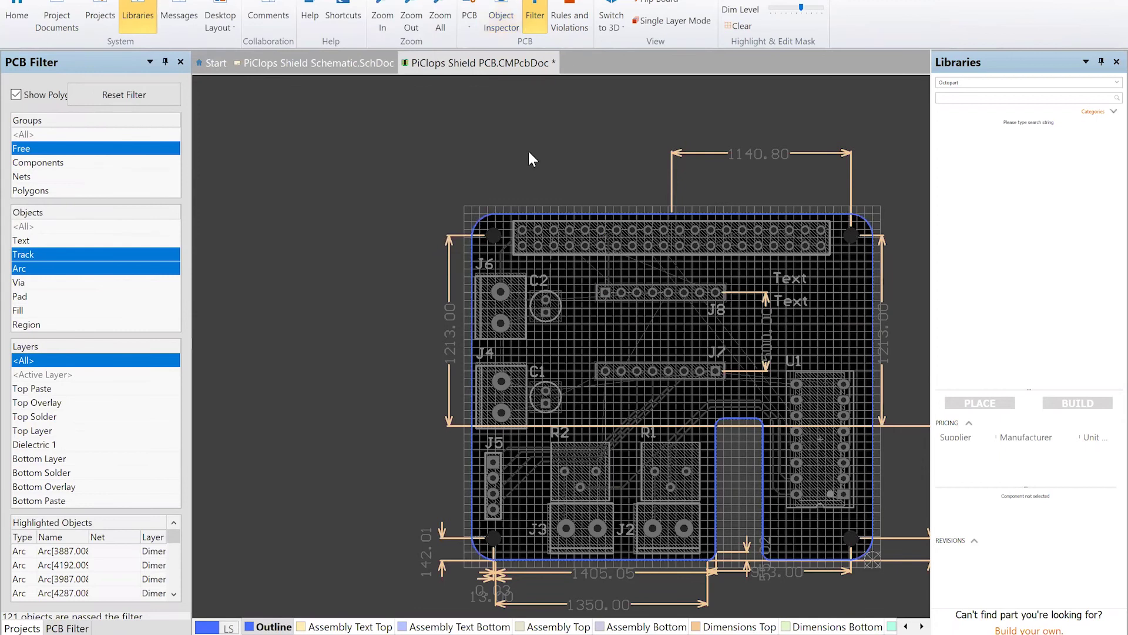
left_click(159, 96)
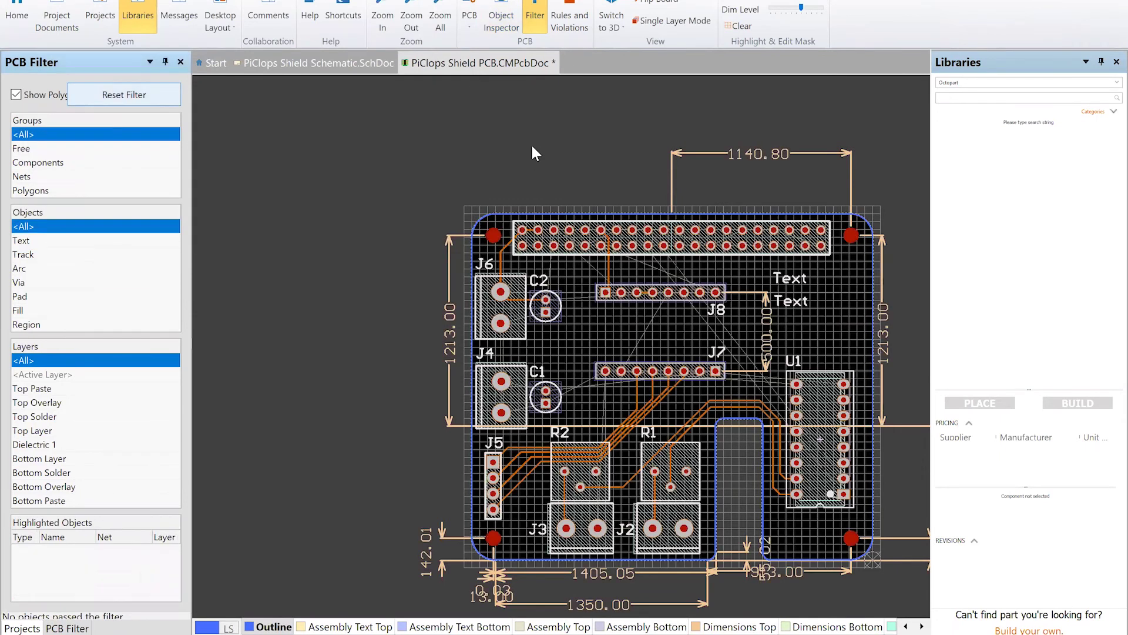
Center the whole board and display it in 3D to inspect its shape and slot
scroll(719, 297, "down", 2)
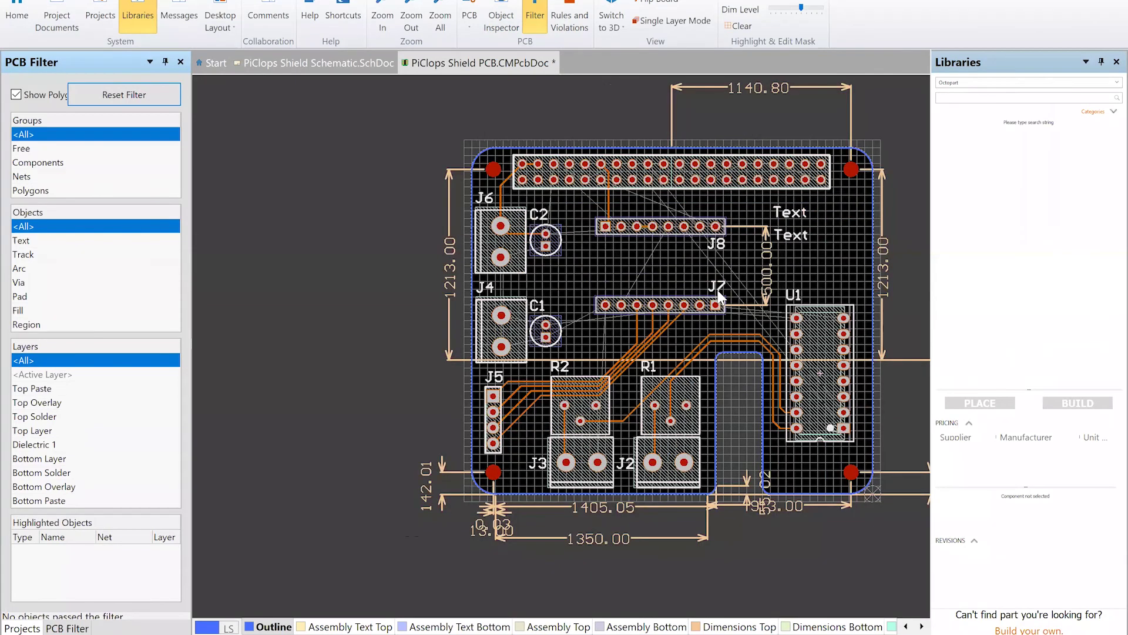
scroll(720, 296, "right", 2, "shift")
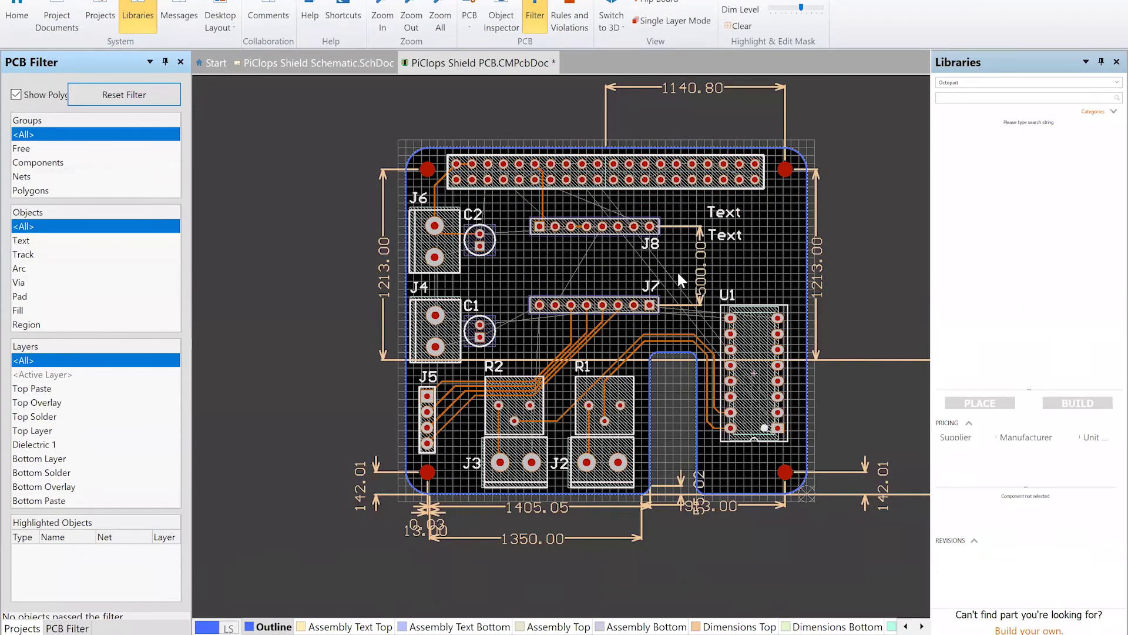
scroll(637, 263, "up", 1, "ctrl")
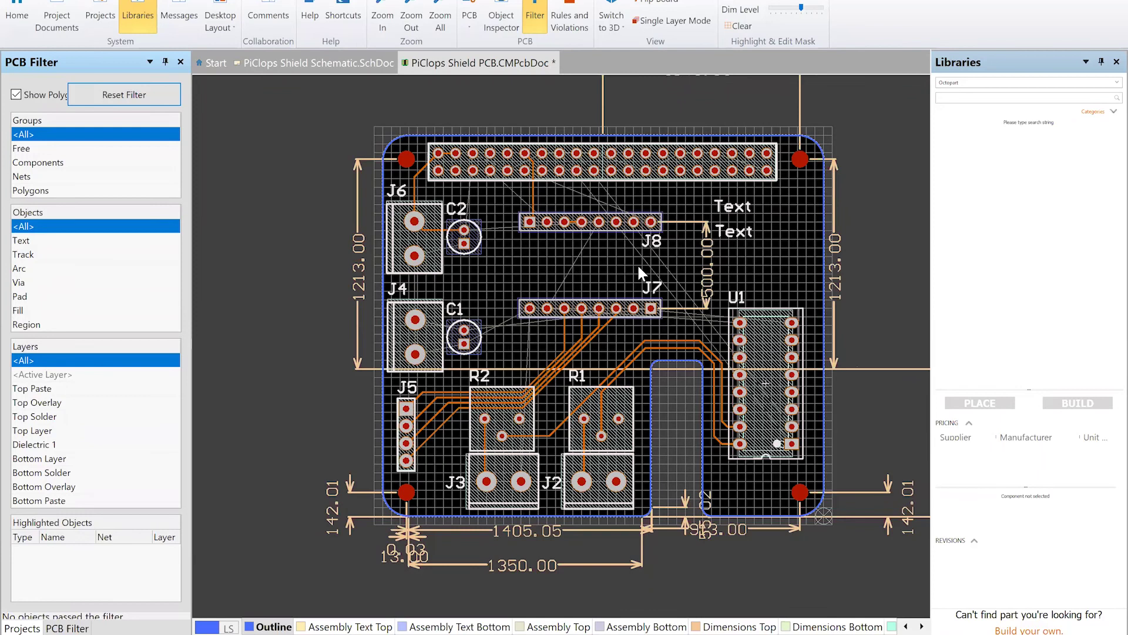
scroll(637, 263, "up", 1, "ctrl")
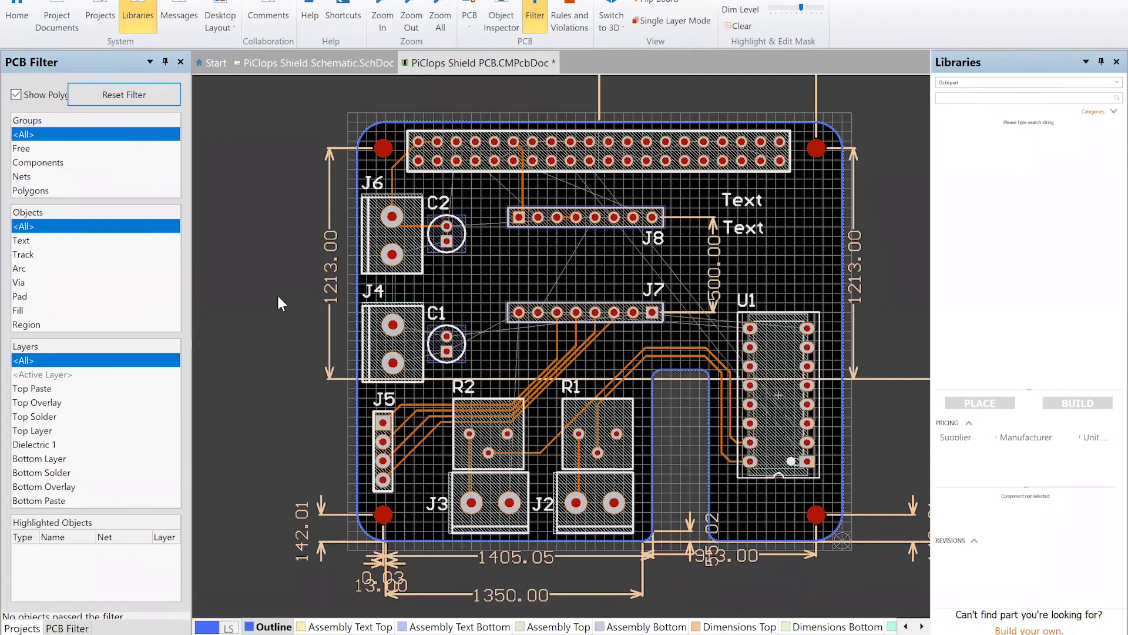
key("3")
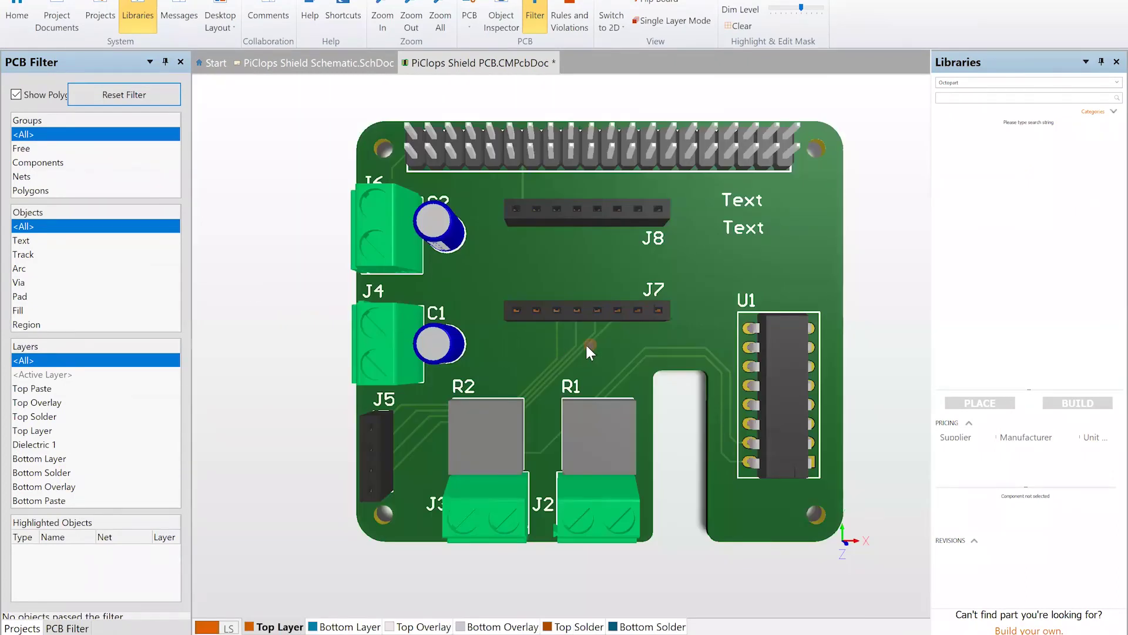